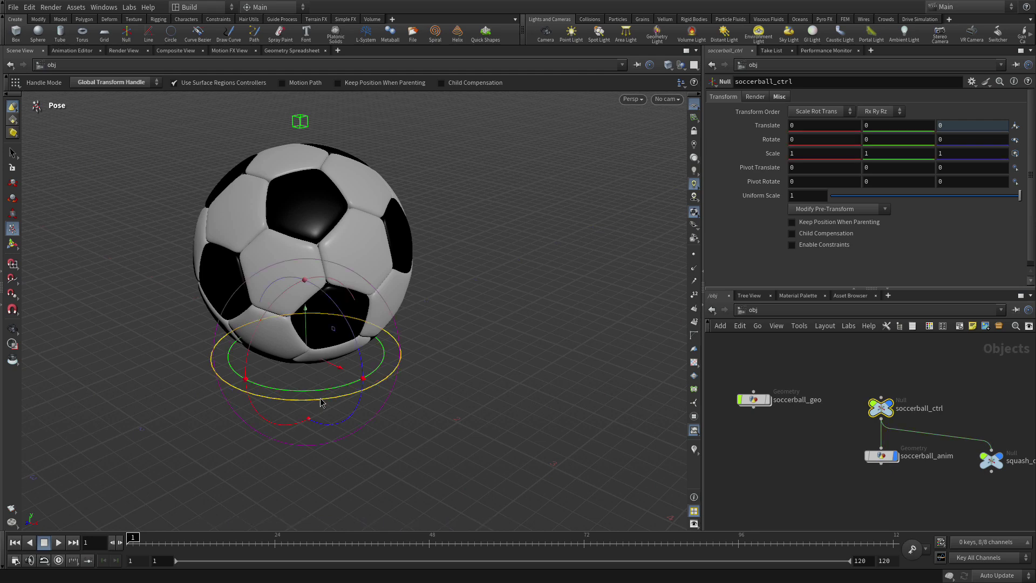
# Step: Set the Translate X of soccerball_ctrl to -30 so the ball sits far along the negative X axis
pyautogui.press('Escape')
pyautogui.scroll(-5, 419, 382)
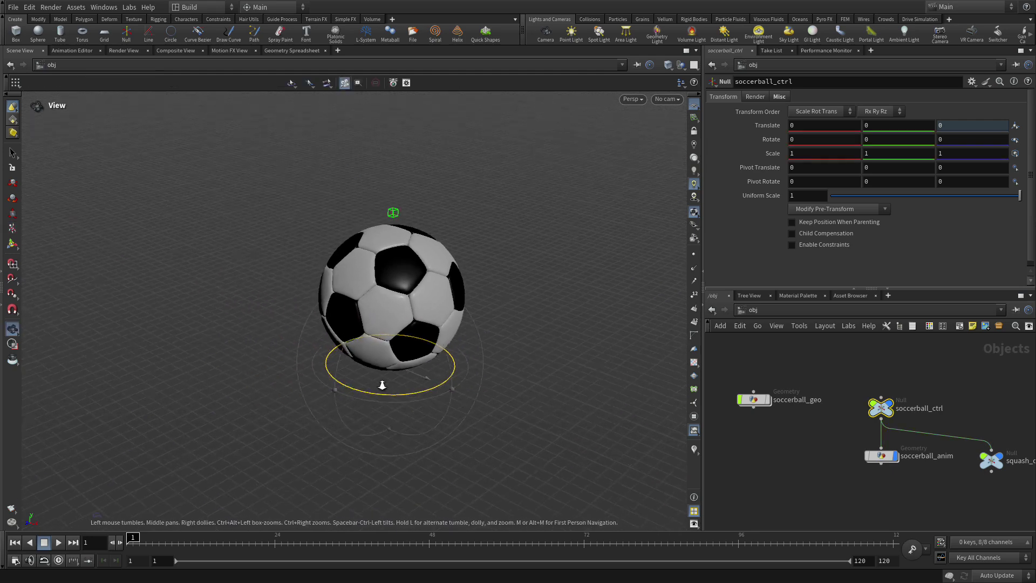
pyautogui.moveTo(372, 410); pyautogui.dragTo(228, 382, button='middle')
pyautogui.press('Return')
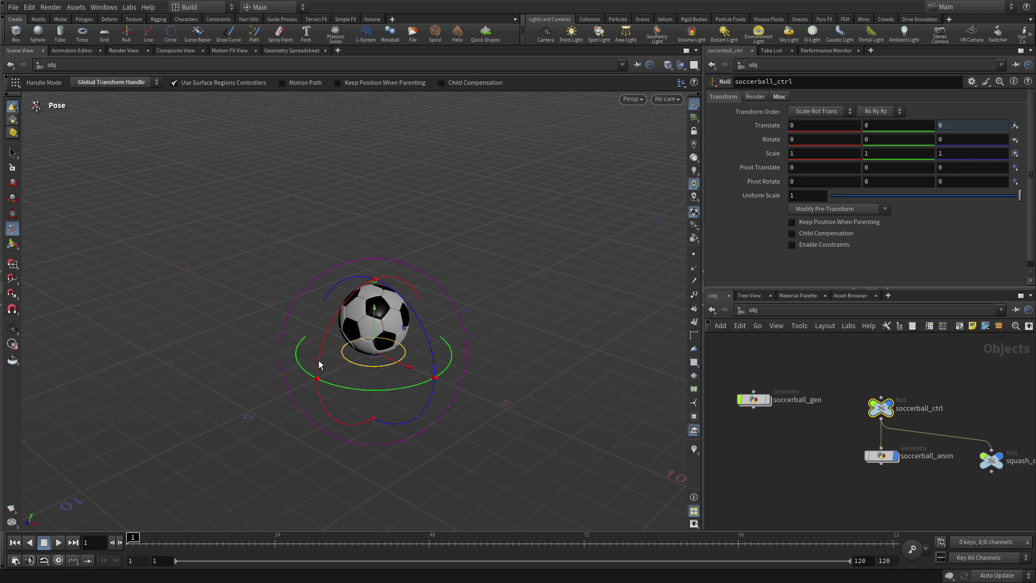
pyautogui.moveTo(406, 369); pyautogui.dragTo(86, 245)
pyautogui.press('r')
pyautogui.press('Escape')
pyautogui.moveTo(271, 325); pyautogui.dragTo(108, 246)
pyautogui.press('r')
pyautogui.moveTo(830, 123); pyautogui.dragTo(791, 126)
pyautogui.write('3')
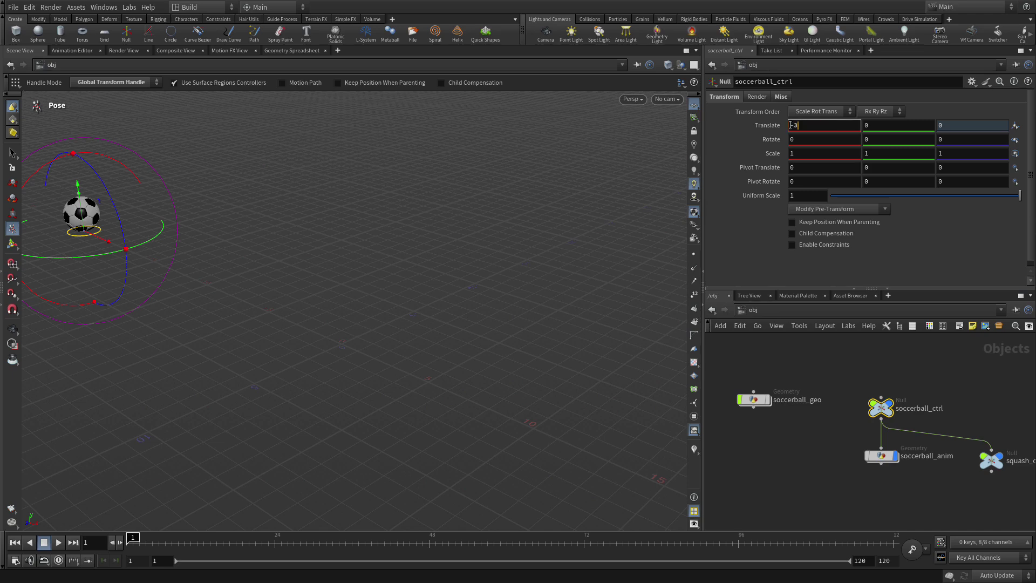
pyautogui.press('Return')
# Step: Lock the Scale and Rotate parameters of soccerball_ctrl
pyautogui.press('Escape')
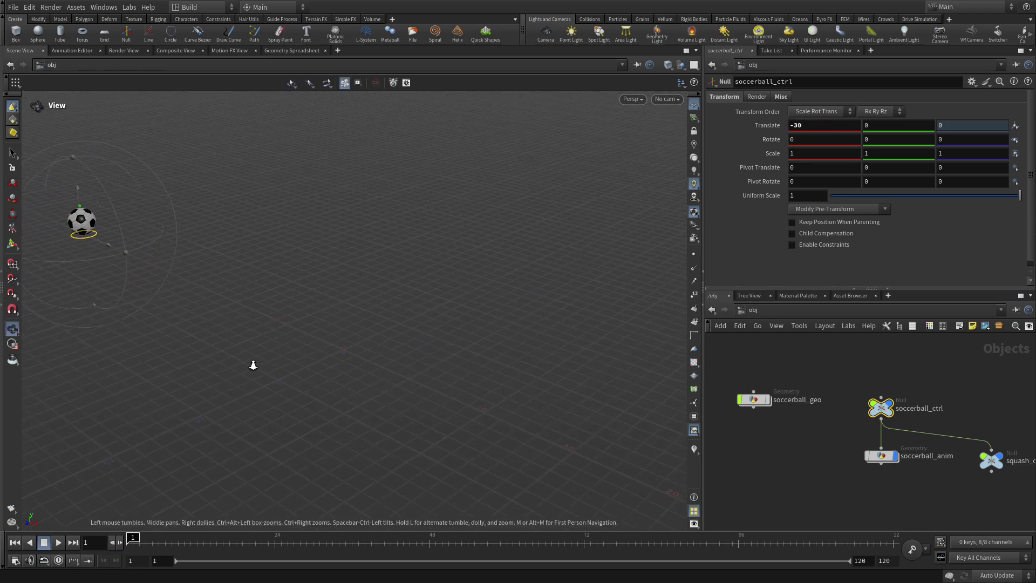
pyautogui.moveTo(284, 328); pyautogui.dragTo(359, 336)
pyautogui.press('Return')
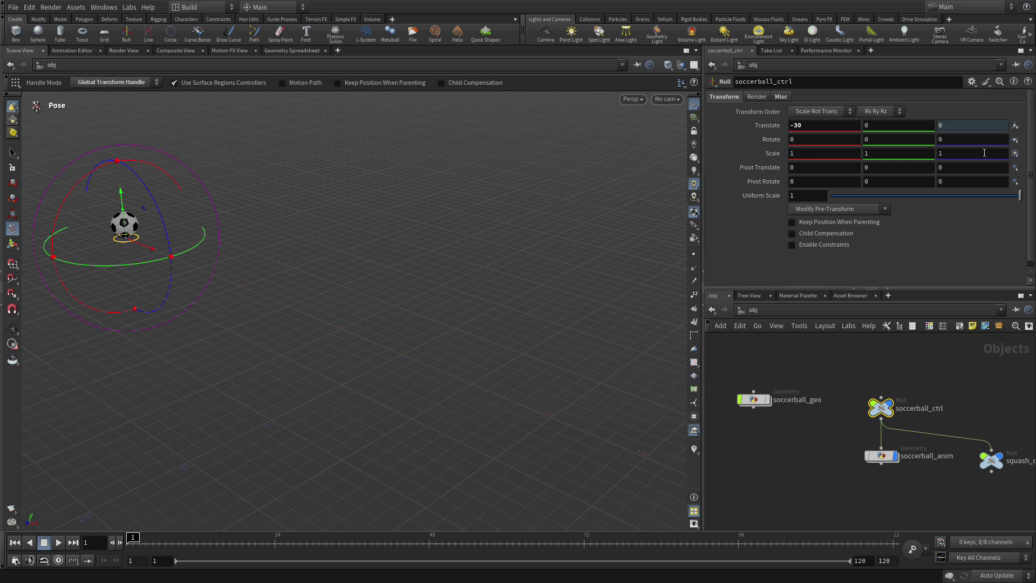
pyautogui.rightClick(765, 152)
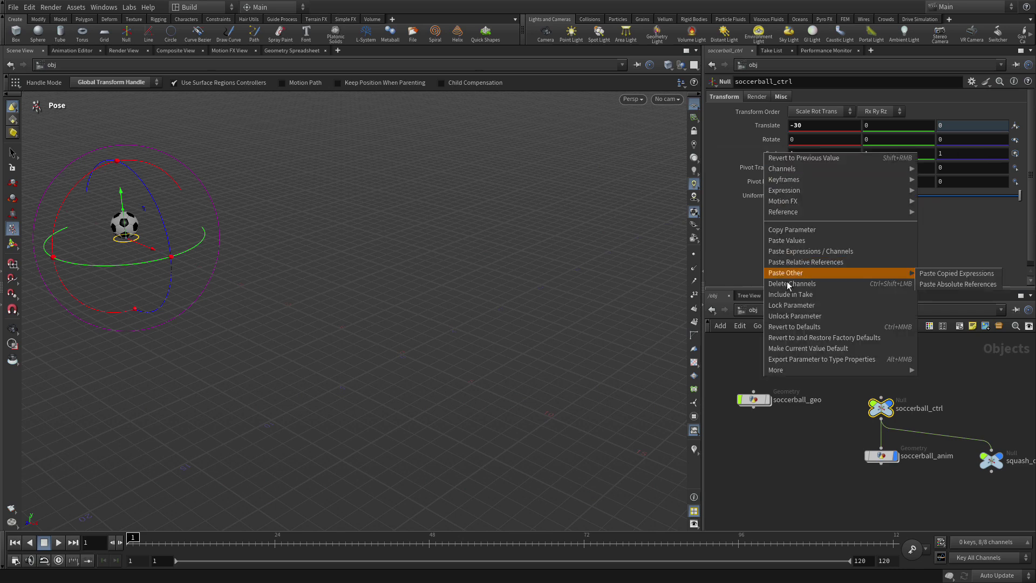
pyautogui.click(791, 305)
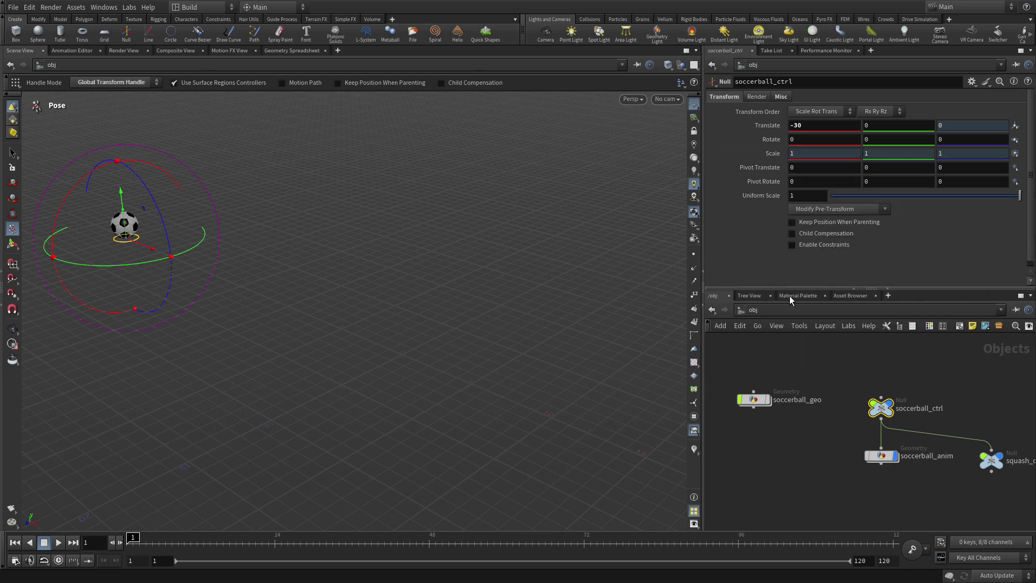
pyautogui.rightClick(747, 141)
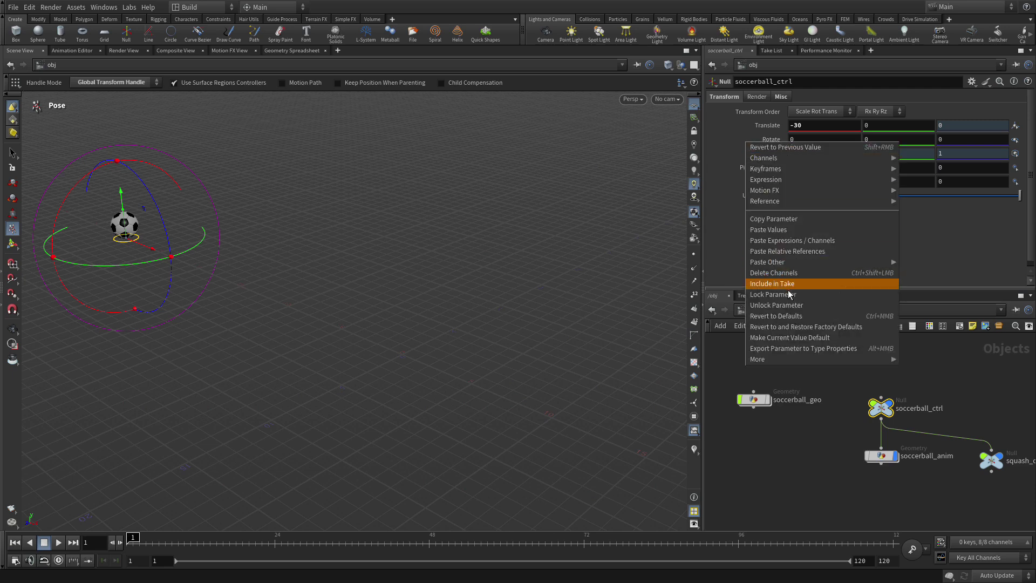
pyautogui.moveTo(785, 261)
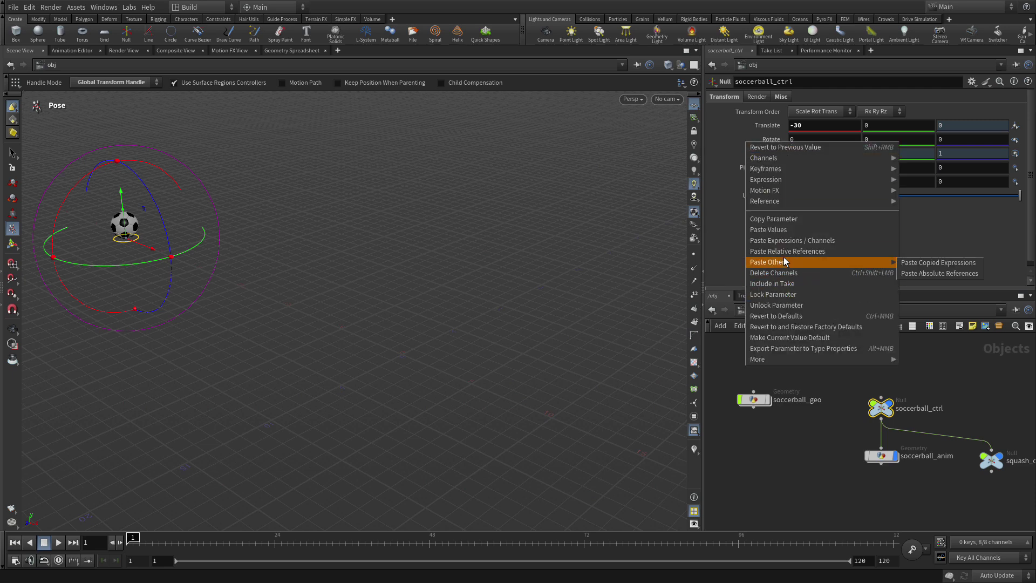
pyautogui.click(791, 294)
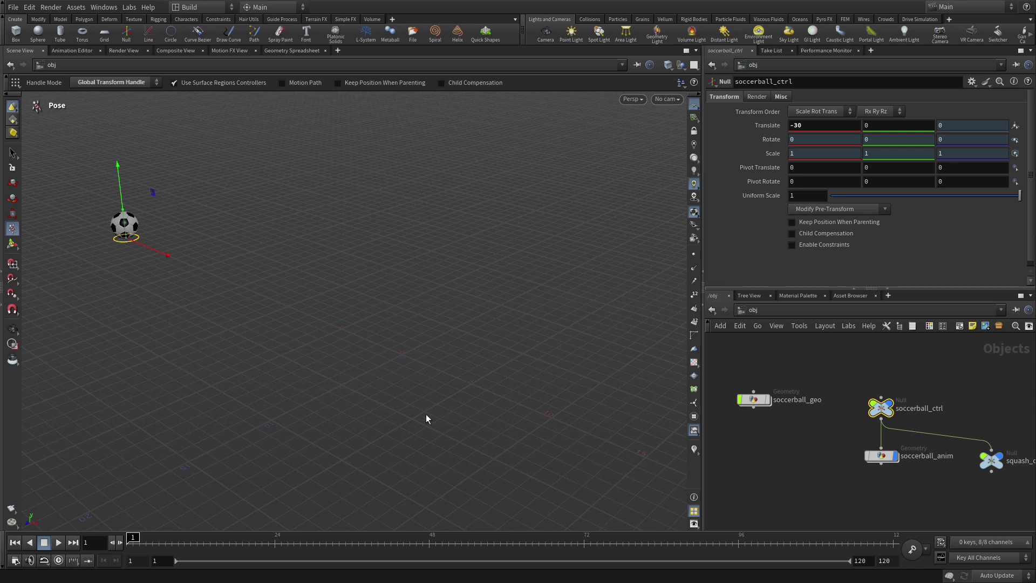
# Step: Keyframe the ball control at frame 1, and key it at frame 120 with Translate X set to 0
pyautogui.press('k')
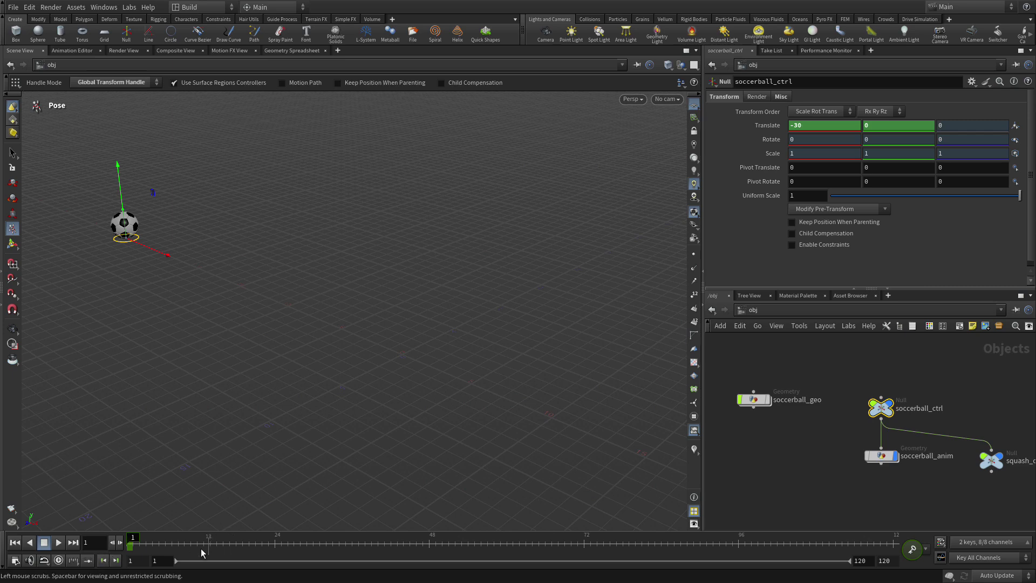
pyautogui.moveTo(172, 539); pyautogui.dragTo(896, 516)
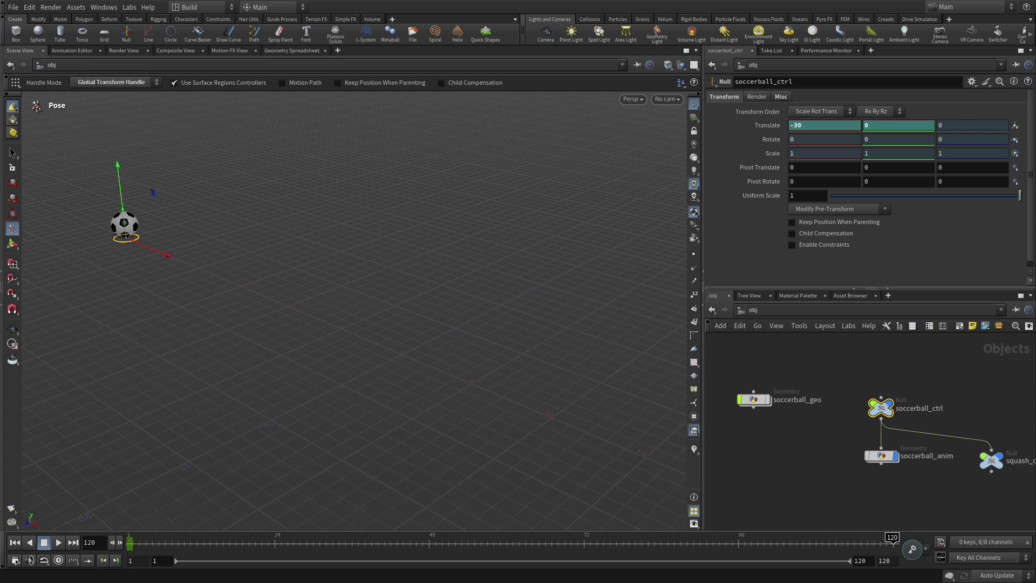
pyautogui.moveTo(805, 125); pyautogui.dragTo(777, 120)
pyautogui.write('0')
pyautogui.press('Return')
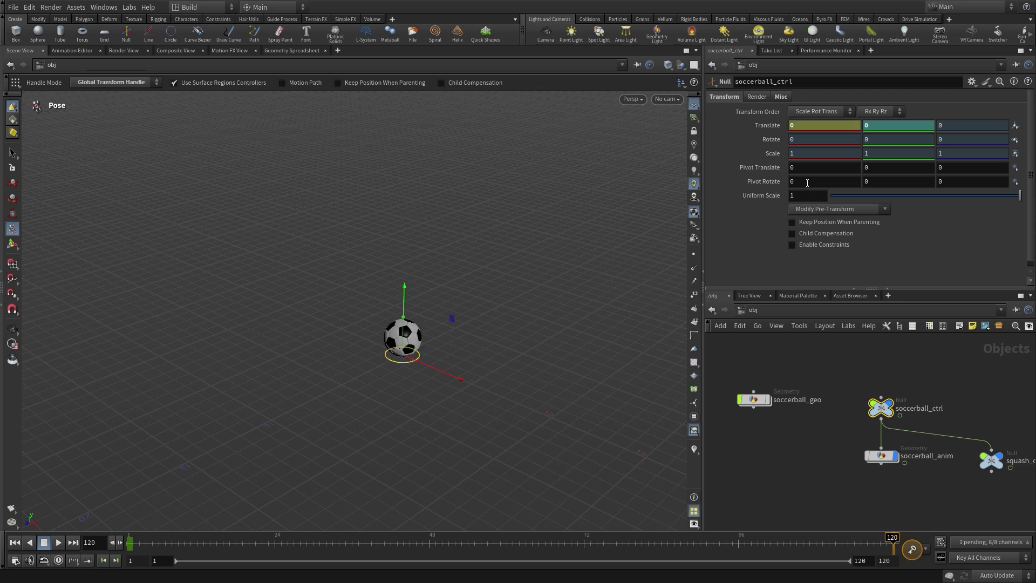
pyautogui.press('k')
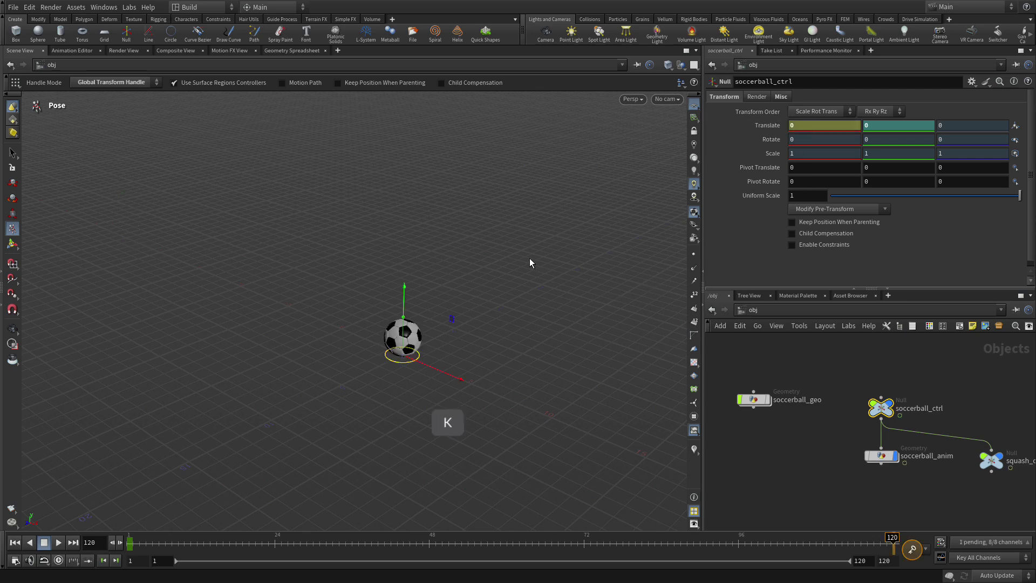
# Step: Scrub through the ball's travel and add a keyframe for its position at frame 12
pyautogui.moveTo(892, 540); pyautogui.dragTo(893, 510)
pyautogui.keyDown('alt'); pyautogui.moveTo(315, 322); pyautogui.dragTo(468, 268, button='right'); pyautogui.keyUp('alt')
pyautogui.keyDown('alt'); pyautogui.moveTo(373, 254); pyautogui.dragTo(507, 309, button='middle'); pyautogui.keyUp('alt')
pyautogui.press('Return')
pyautogui.moveTo(566, 540); pyautogui.dragTo(5, 479)
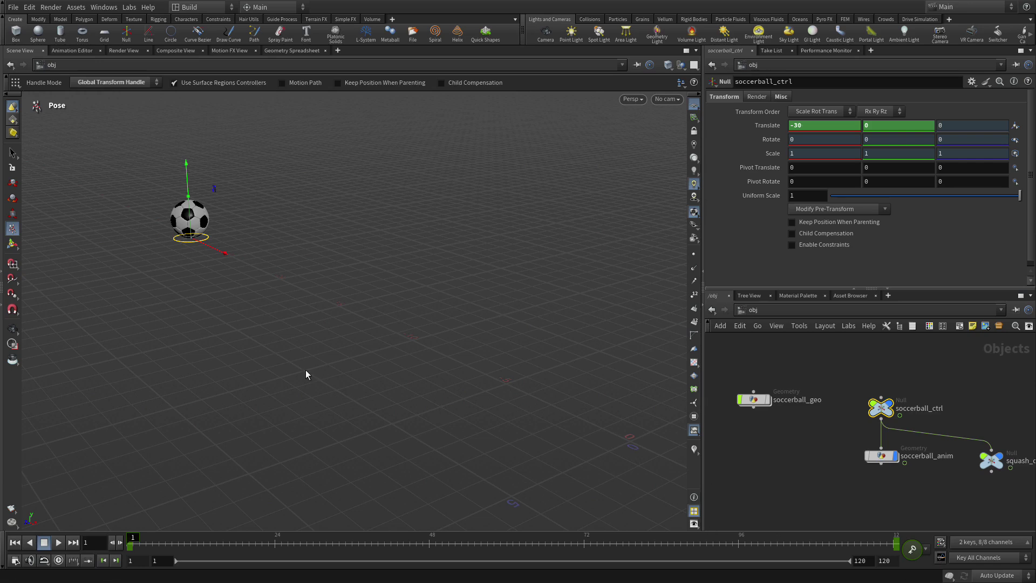
pyautogui.keyDown('alt'); pyautogui.moveTo(248, 354); pyautogui.dragTo(277, 350); pyautogui.keyUp('alt')
pyautogui.keyDown('alt'); pyautogui.moveTo(277, 349); pyautogui.dragTo(288, 402, button='right'); pyautogui.keyUp('alt')
pyautogui.moveTo(185, 539); pyautogui.dragTo(204, 550)
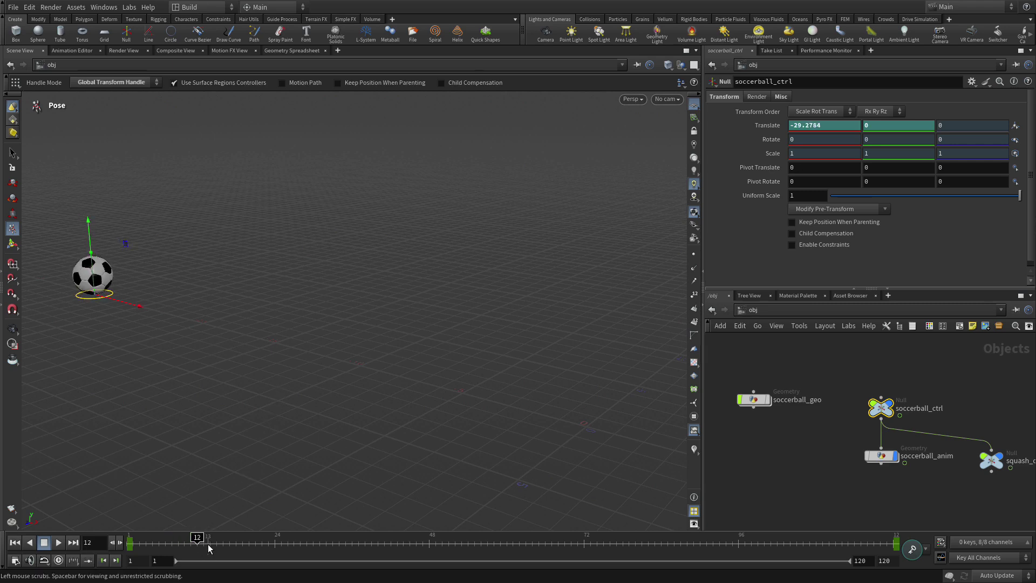
pyautogui.press('k')
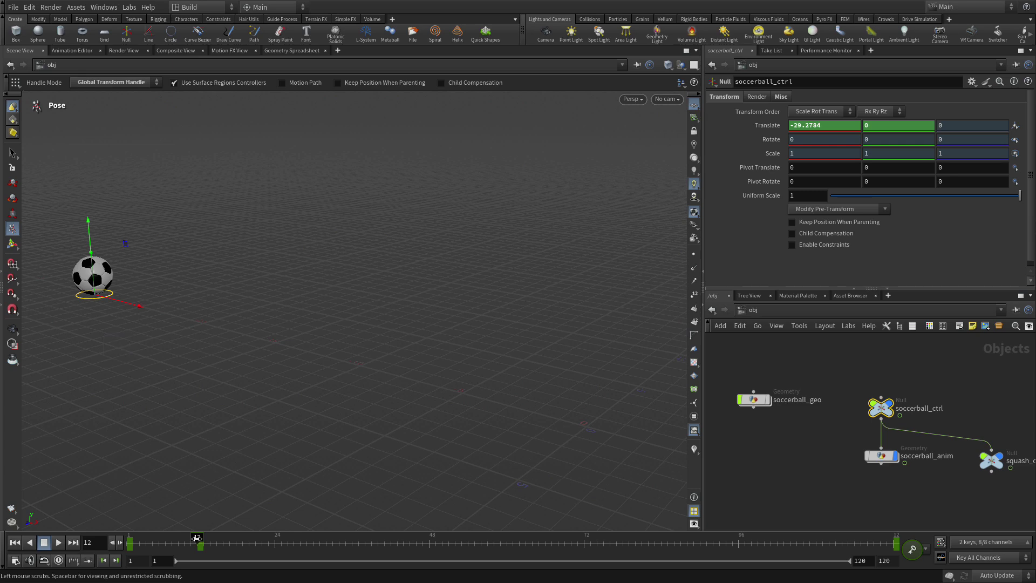
# Step: Add keyframes for the ball's ground contacts at frames 36 and 60
pyautogui.moveTo(197, 538); pyautogui.dragTo(353, 549)
pyautogui.press('k')
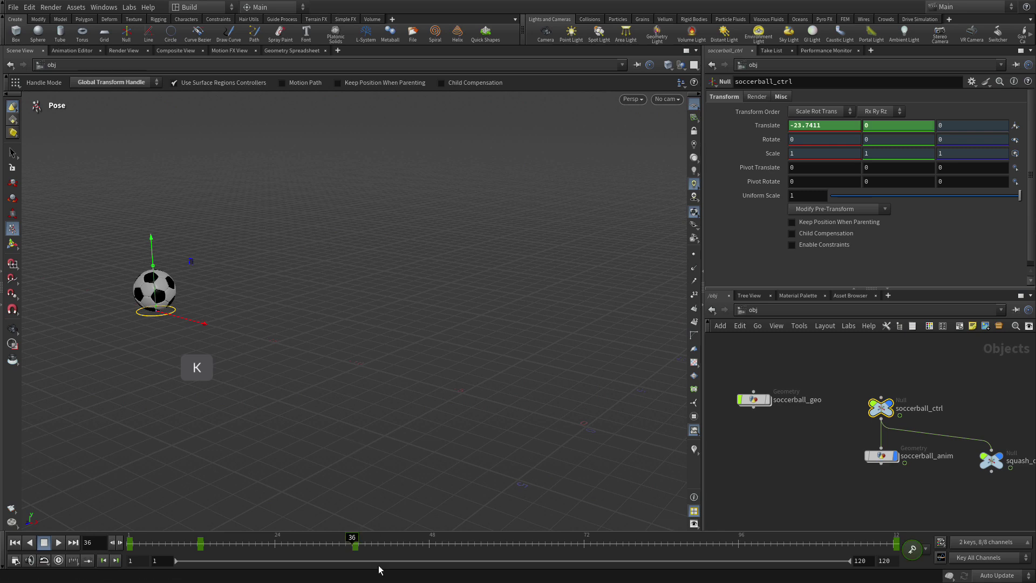
pyautogui.moveTo(354, 541)
pyautogui.mouseDown()
pyautogui.moveTo(532, 541)
pyautogui.moveTo(535, 559)
pyautogui.moveTo(509, 546)
pyautogui.mouseUp()
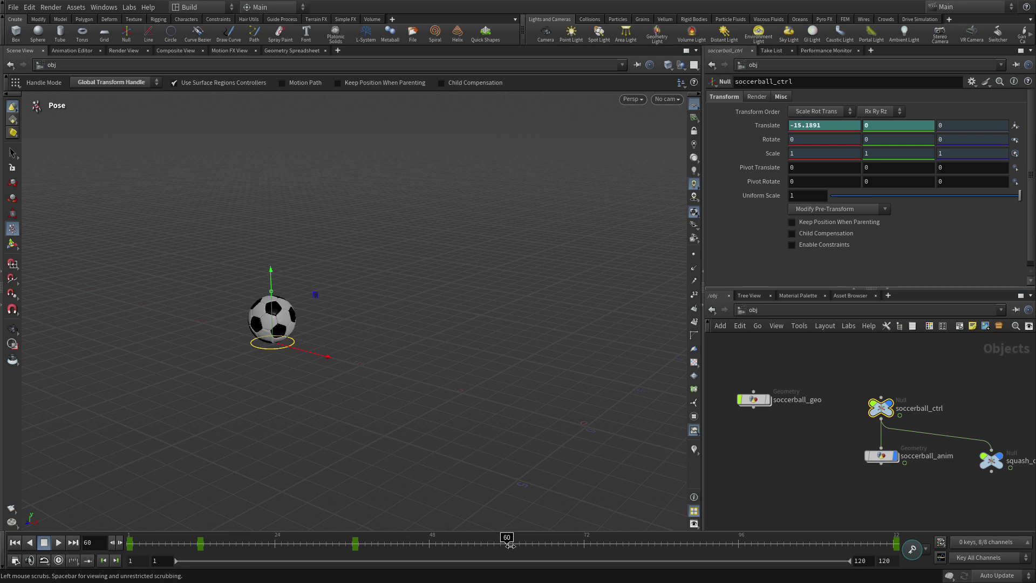
pyautogui.press('k')
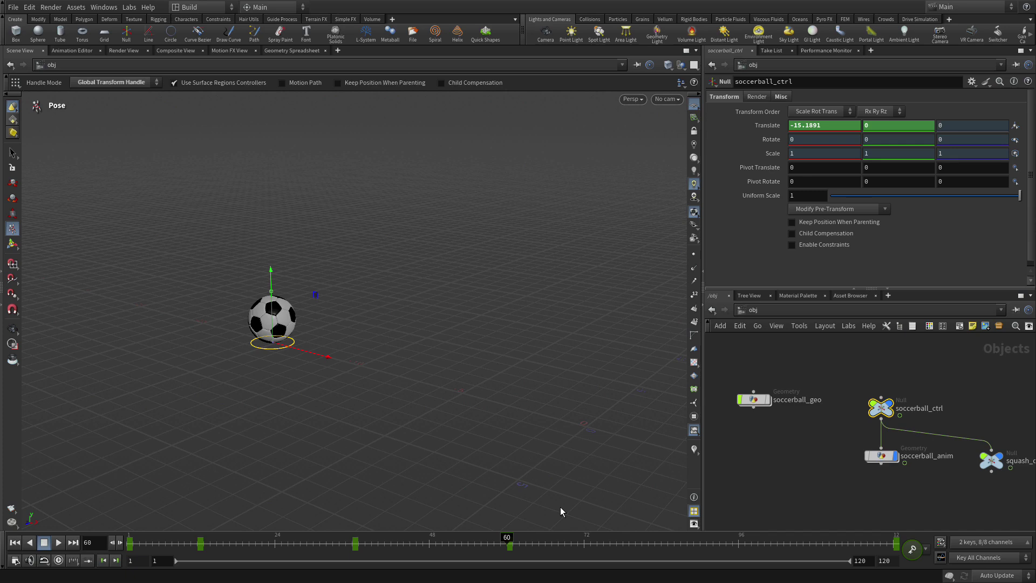
# Step: Raise the ball to a height of about 4.17 at frame 1 and about 3.33 at frame 24, keyframing both
pyautogui.moveTo(398, 545); pyautogui.dragTo(87, 543)
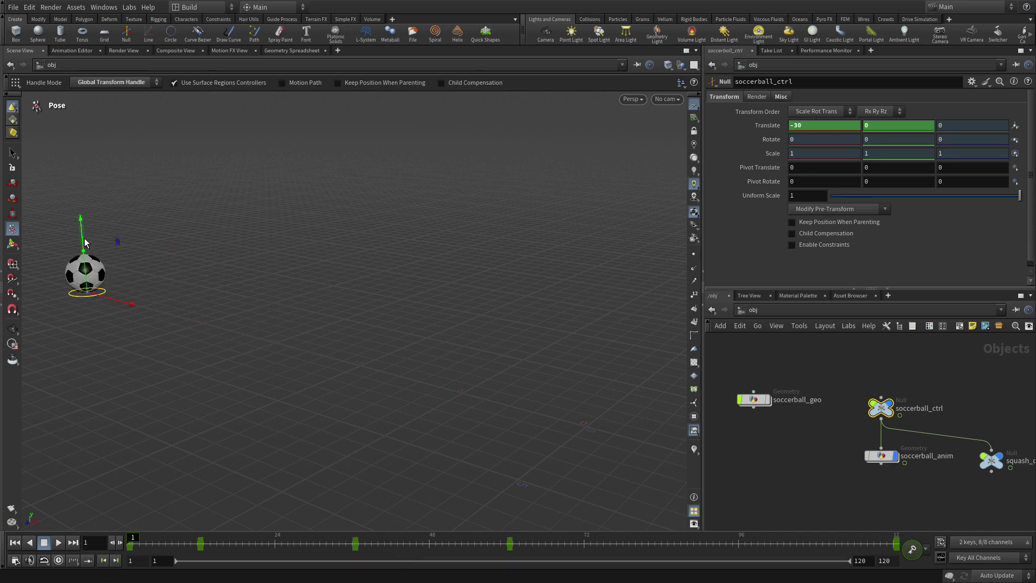
pyautogui.moveTo(75, 230); pyautogui.dragTo(75, 157)
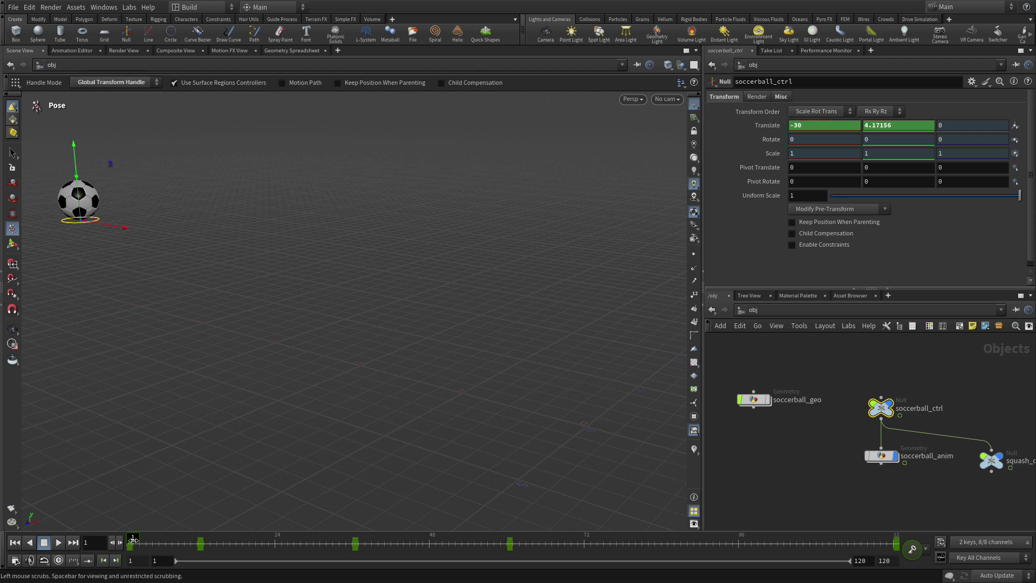
pyautogui.moveTo(140, 540); pyautogui.dragTo(284, 549)
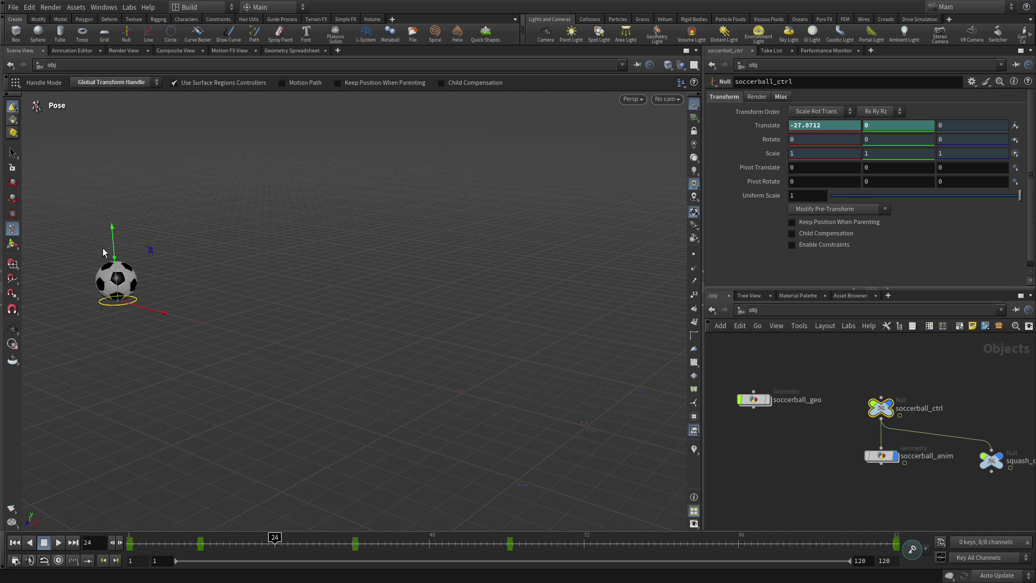
pyautogui.moveTo(114, 248); pyautogui.dragTo(109, 186)
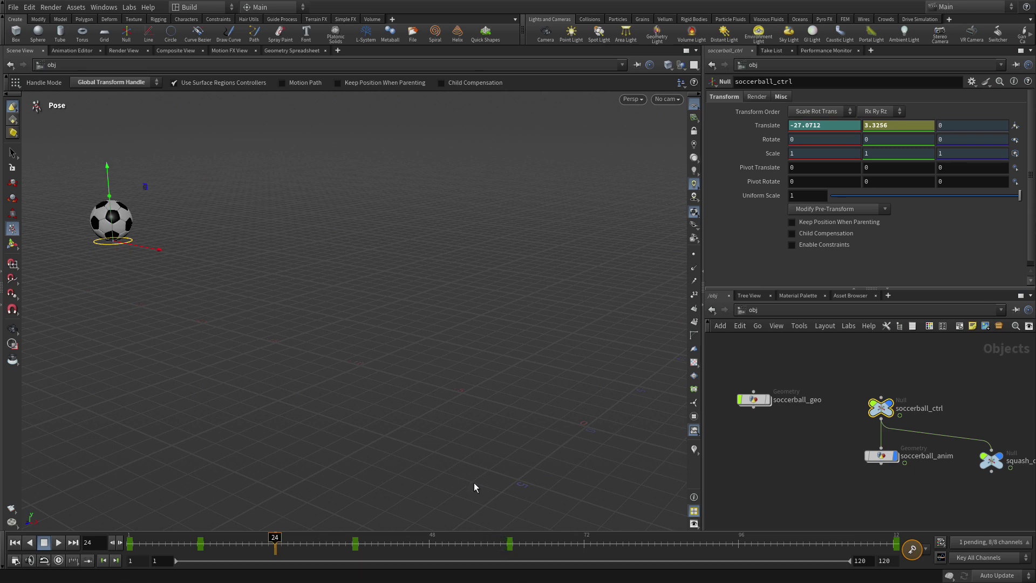
pyautogui.press('k')
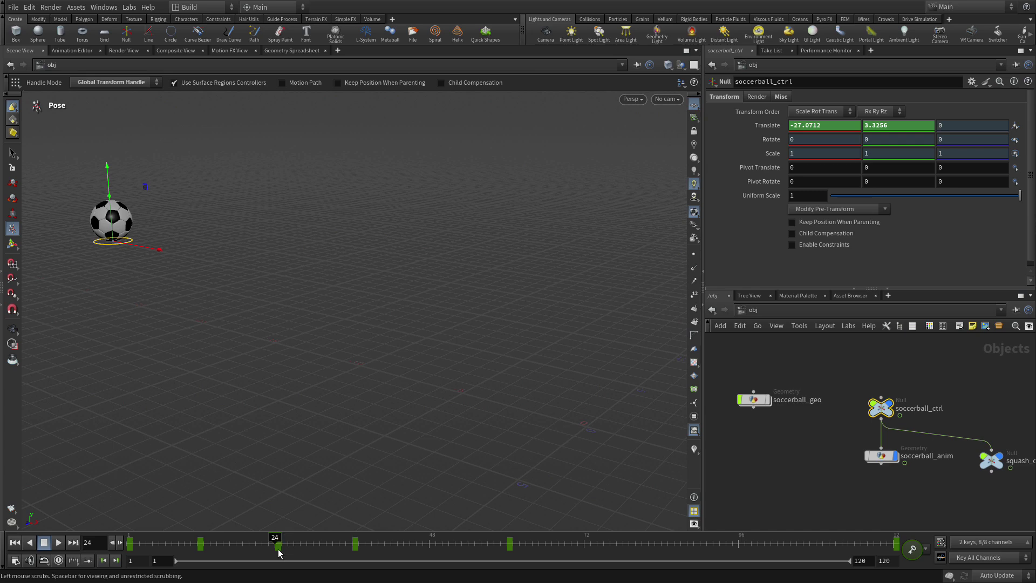
# Step: Raise the ball to a height of about 1.5 at frame 48, keyframe it, and return to frame 1
pyautogui.moveTo(278, 551); pyautogui.dragTo(429, 548)
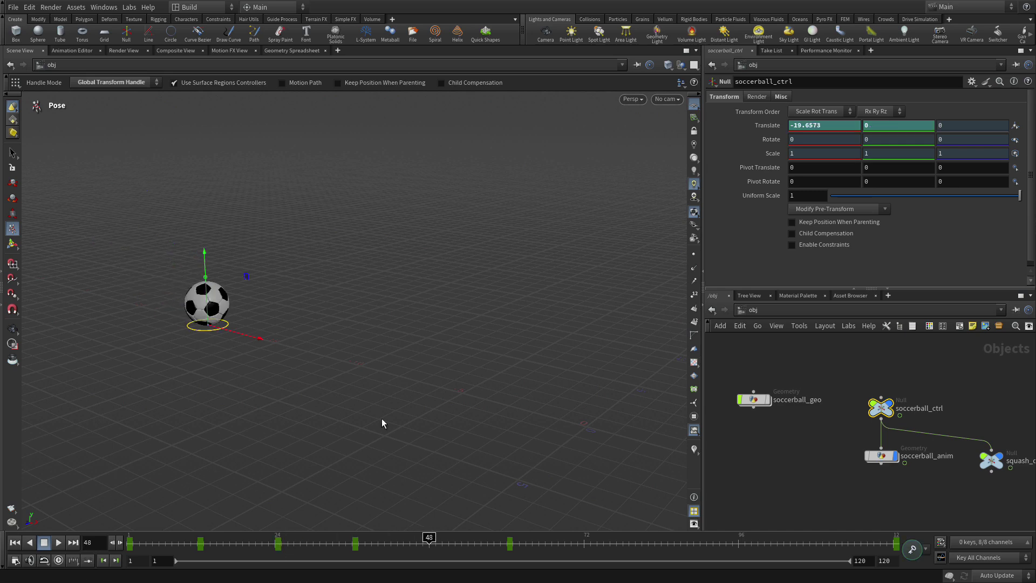
pyautogui.moveTo(207, 291); pyautogui.dragTo(205, 258)
pyautogui.press('k')
pyautogui.moveTo(259, 543); pyautogui.dragTo(189, 506)
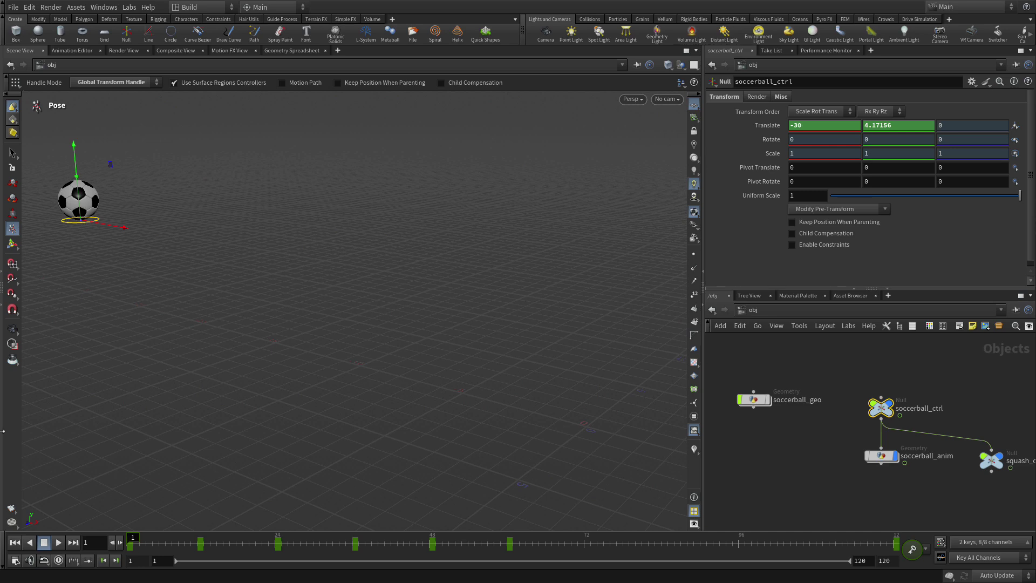
# Step: Isolate the Translate Y curve in the Animation Editor and tilt the tangents of the ground keys at frames 12, 36 and 60 downward
pyautogui.click(73, 50)
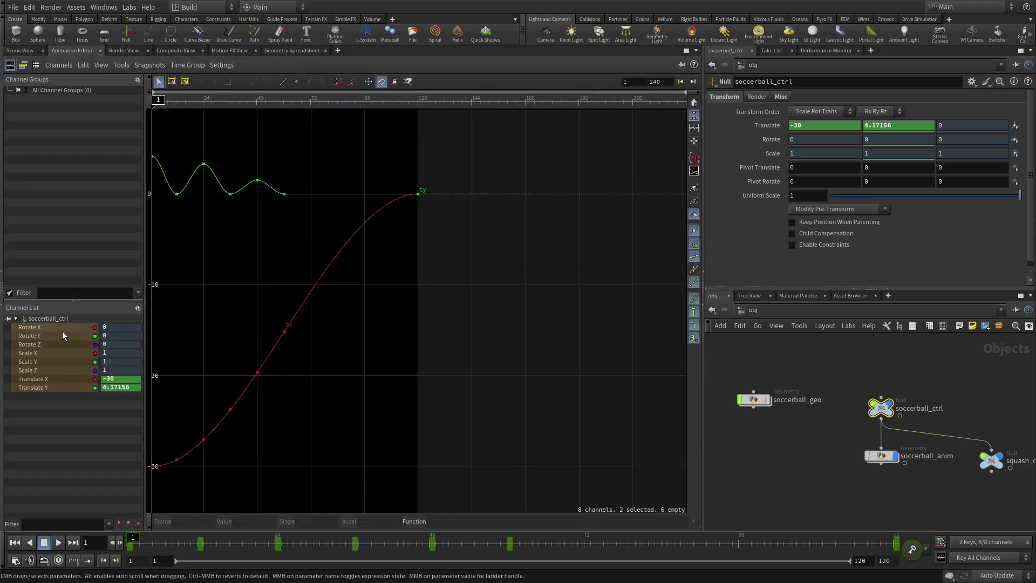
pyautogui.click(38, 388)
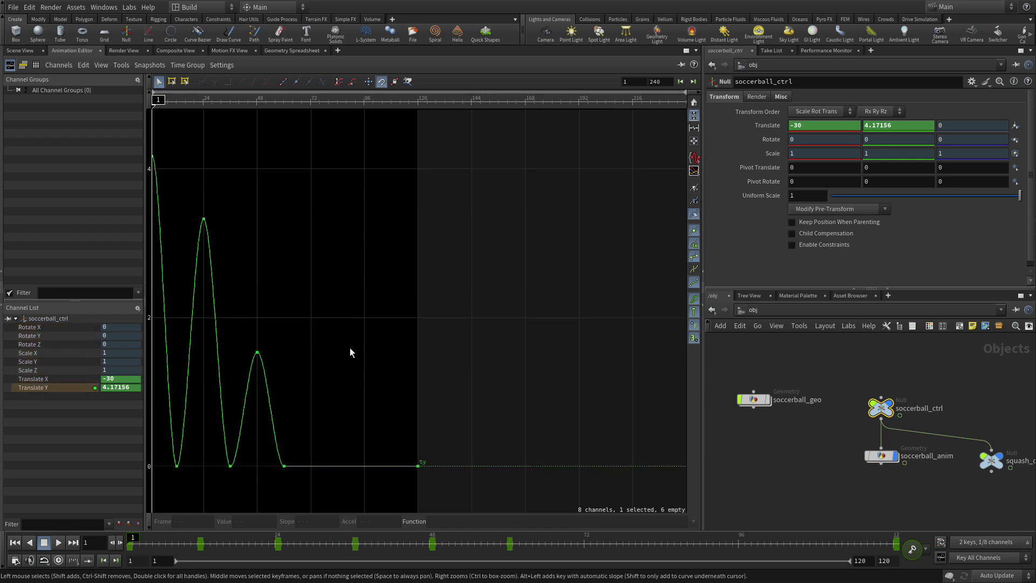
pyautogui.moveTo(342, 343); pyautogui.dragTo(331, 342, button='right')
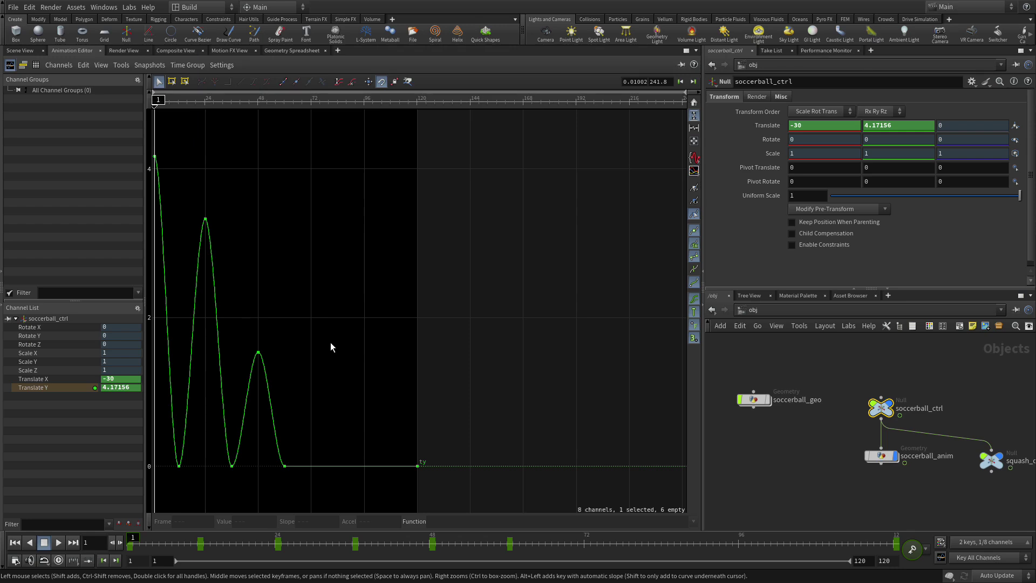
pyautogui.moveTo(329, 437); pyautogui.dragTo(159, 491)
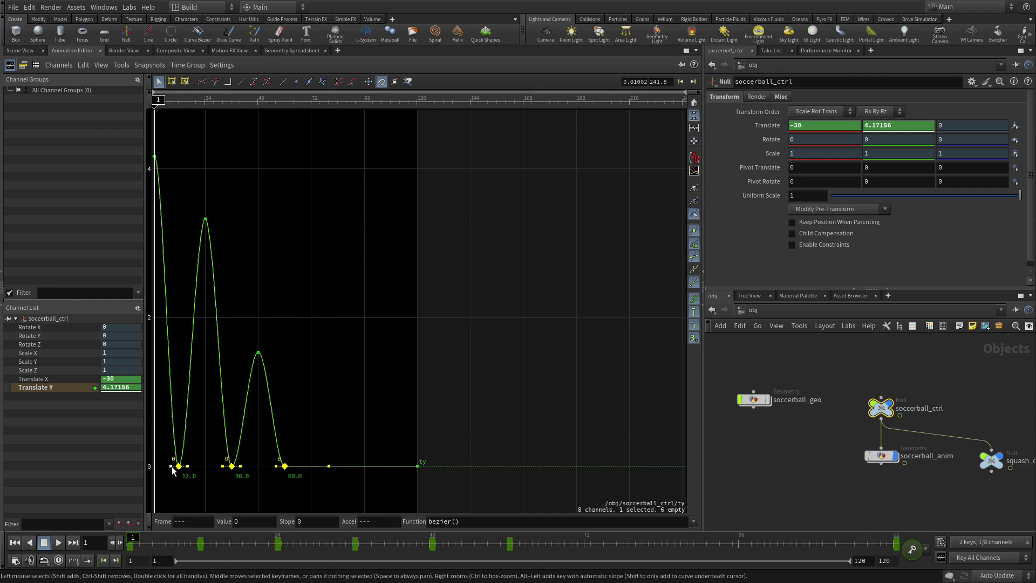
pyautogui.moveTo(171, 462); pyautogui.dragTo(171, 455)
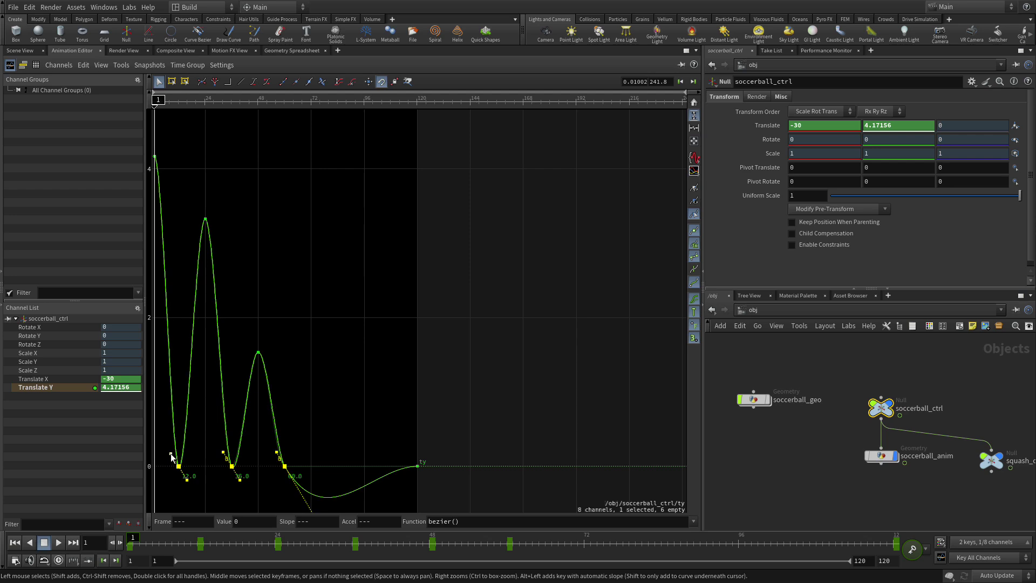
pyautogui.click(355, 394)
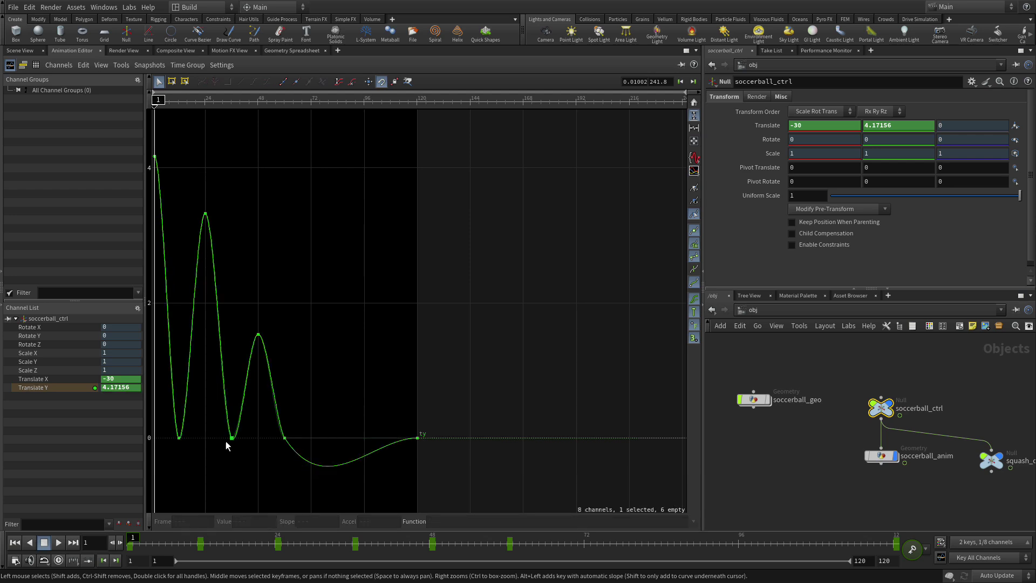
# Step: Reshape the Translate Y tangents at frames 12 and 36 into sharp V-shaped bounces
pyautogui.moveTo(201, 451); pyautogui.dragTo(166, 433)
pyautogui.click(170, 431)
pyautogui.moveTo(171, 431)
pyautogui.mouseDown()
pyautogui.moveTo(178, 412)
pyautogui.moveTo(180, 430)
pyautogui.moveTo(237, 445)
pyautogui.moveTo(229, 411)
pyautogui.mouseUp()
pyautogui.moveTo(272, 470); pyautogui.dragTo(231, 409)
# Step: Set the slopes of the frame 60 key on the Translate Y curve to automatic, flattening the stretch to frame 120
pyautogui.moveTo(294, 420); pyautogui.dragTo(272, 460)
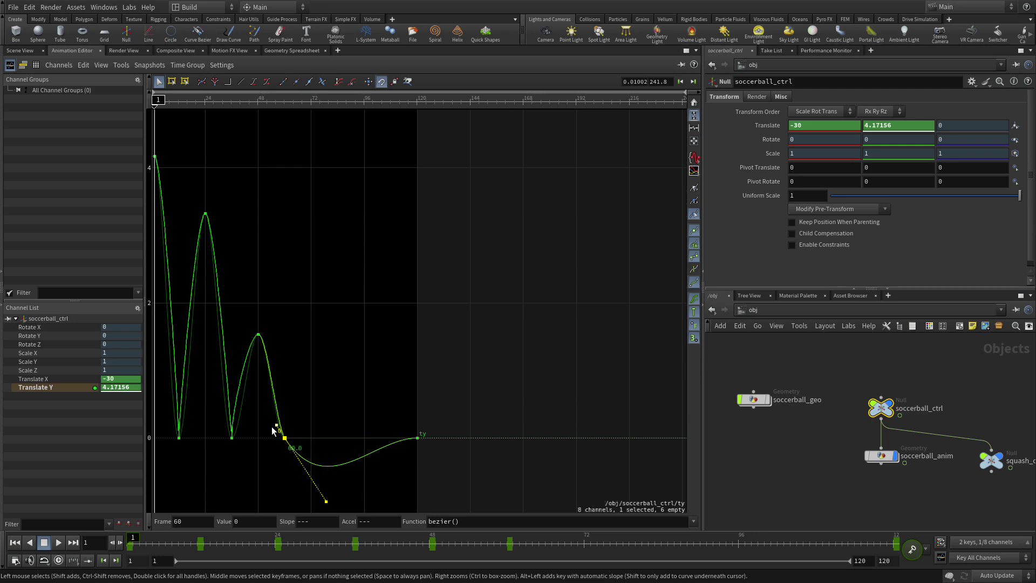
pyautogui.moveTo(277, 427); pyautogui.dragTo(285, 419)
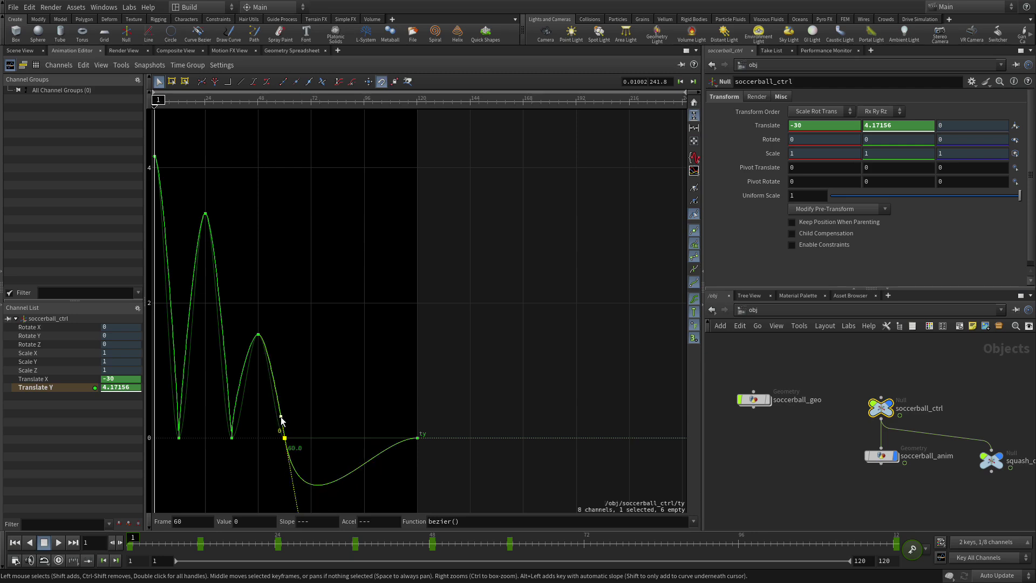
pyautogui.scroll(-1, 351, 480)
pyautogui.rightClick(350, 480)
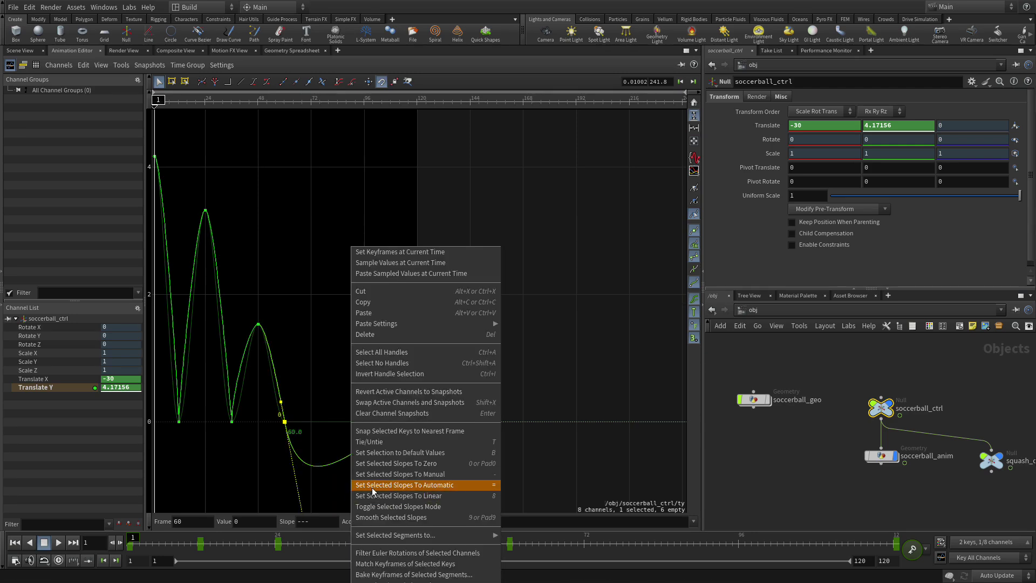
pyautogui.click(372, 485)
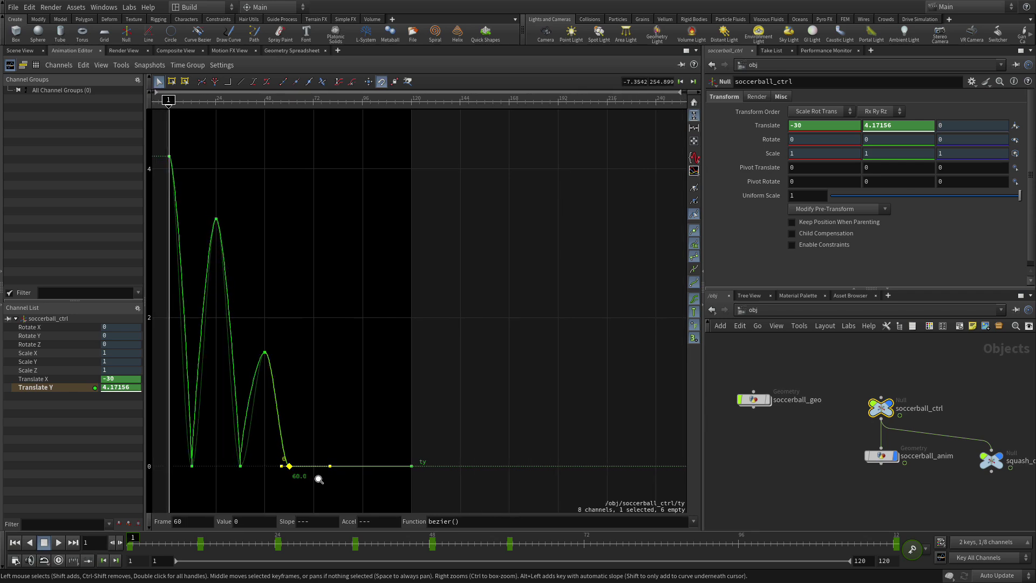
pyautogui.moveTo(340, 477); pyautogui.dragTo(352, 471, button='right')
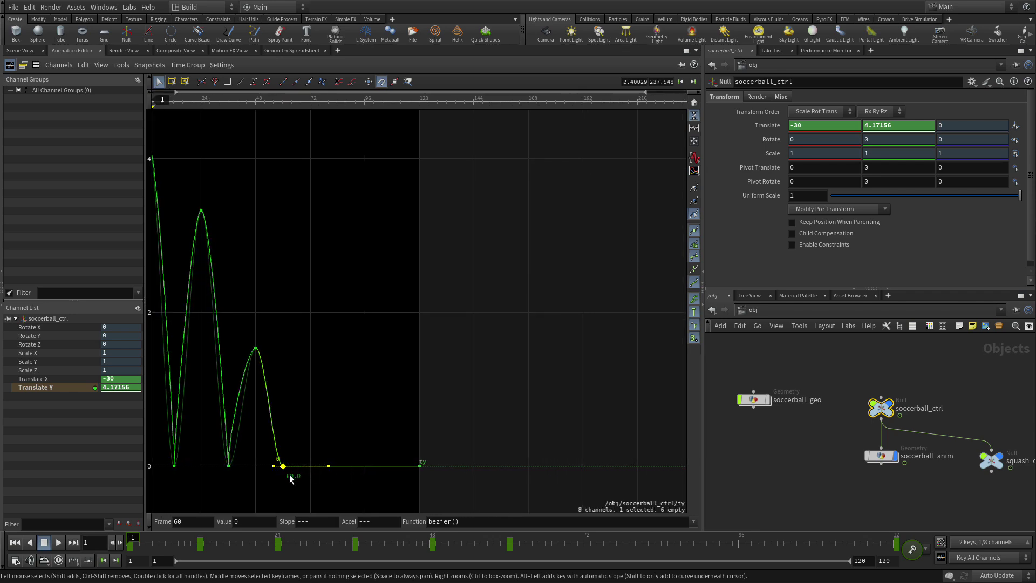
# Step: Sharpen the incoming side of the Translate Y curve at frame 60, keeping the stretch to frame 120 flat
pyautogui.moveTo(260, 463); pyautogui.dragTo(353, 488)
pyautogui.press('Delete')
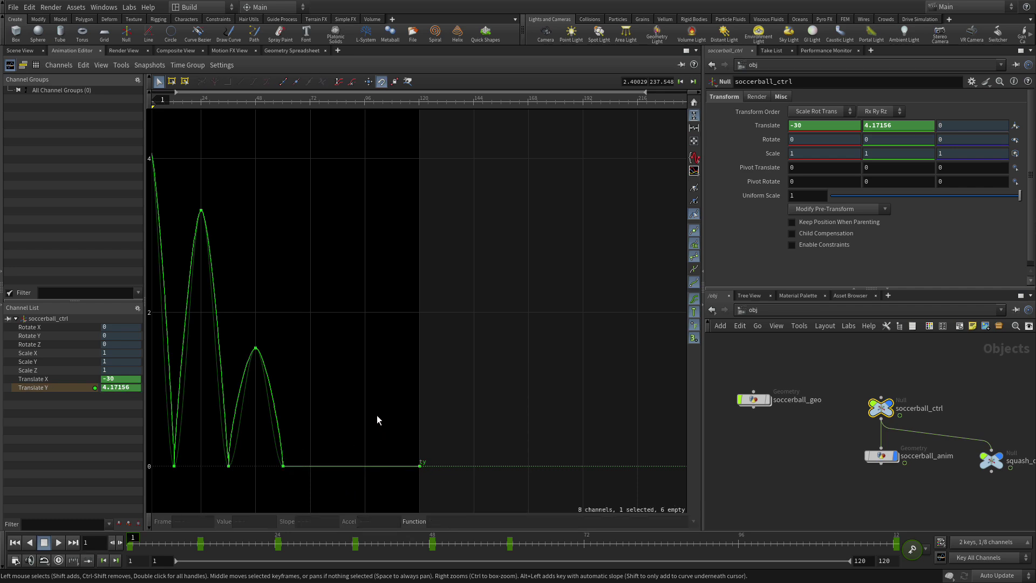
pyautogui.press('h')
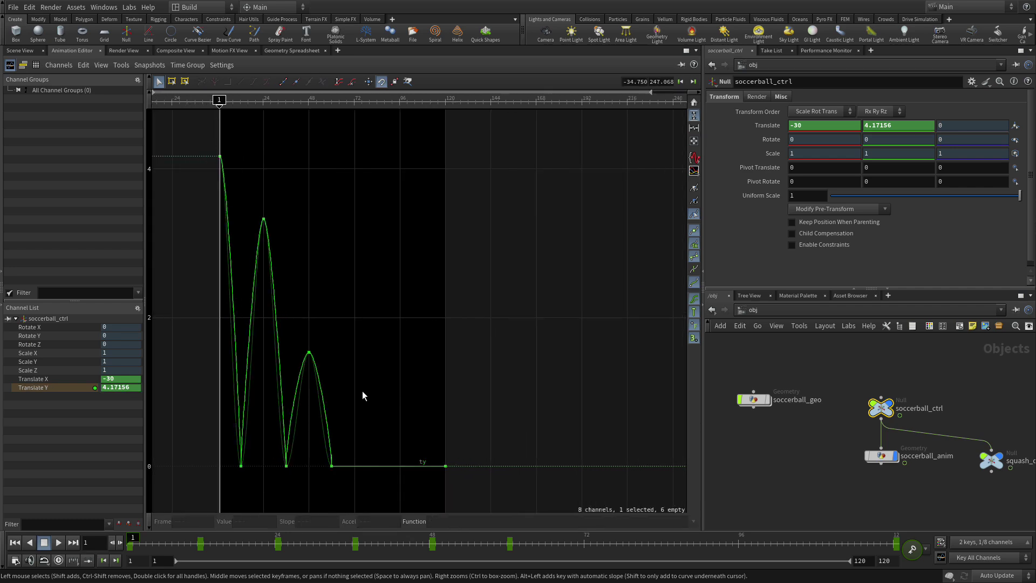
pyautogui.press('h')
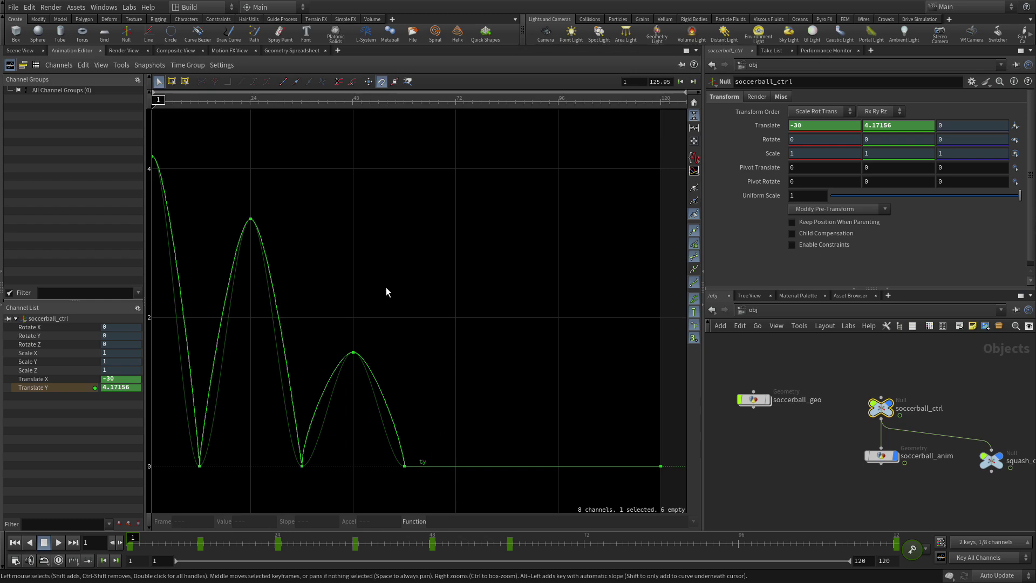
# Step: Widen the Translate Y tangents at the frame 48, 24 and 1 peaks to round them for more hang time
pyautogui.moveTo(331, 334); pyautogui.dragTo(379, 351)
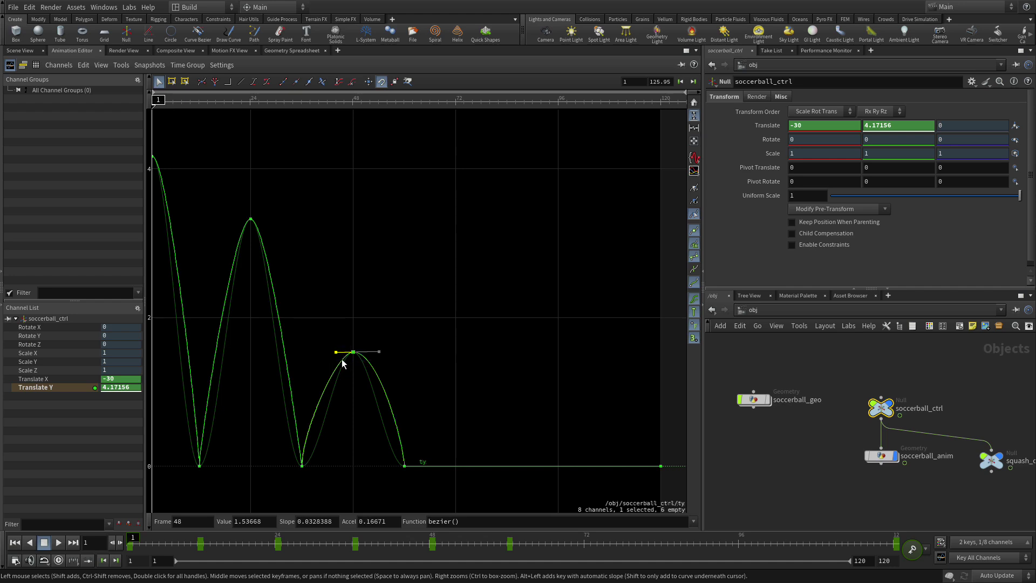
pyautogui.moveTo(336, 351); pyautogui.dragTo(327, 350)
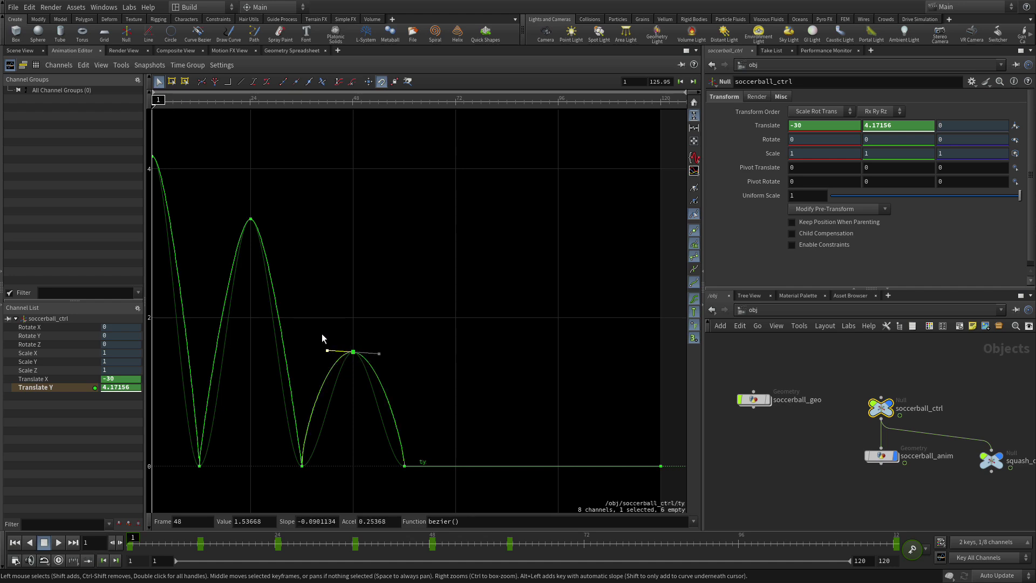
pyautogui.moveTo(208, 186); pyautogui.dragTo(279, 217)
pyautogui.moveTo(198, 206); pyautogui.dragTo(223, 222)
pyautogui.moveTo(183, 178); pyautogui.dragTo(152, 141)
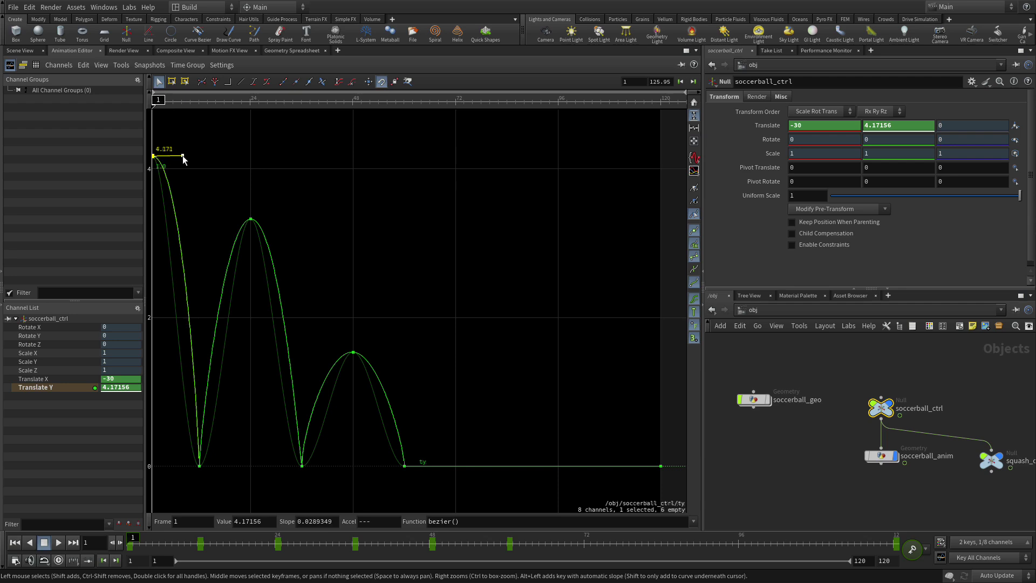
pyautogui.click(386, 193)
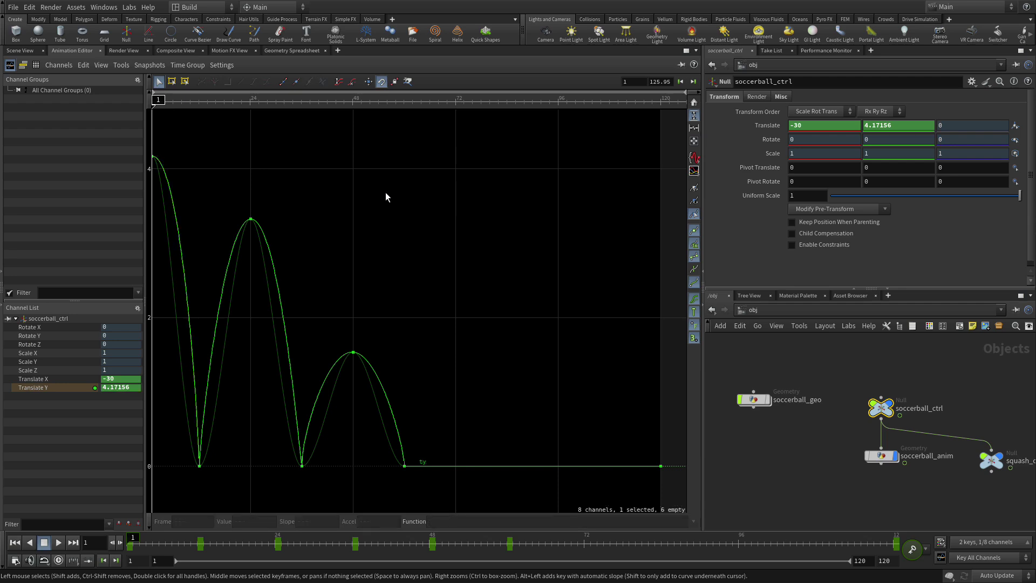
# Step: Play the bouncing animation twice in the scene view, returning to frame 1 between the playbacks
pyautogui.click(20, 50)
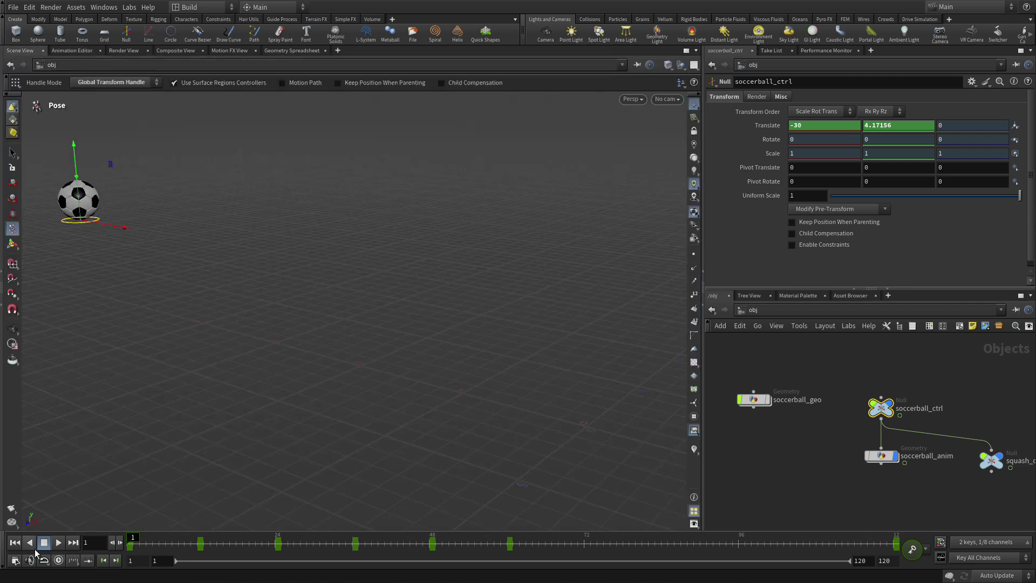
pyautogui.click(59, 542)
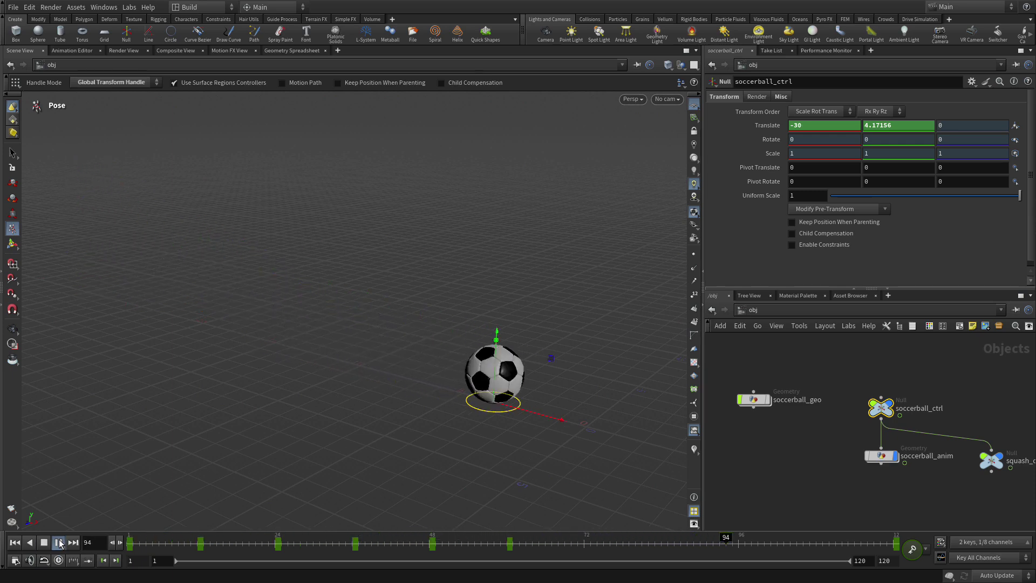
pyautogui.click(43, 543)
pyautogui.click(15, 542)
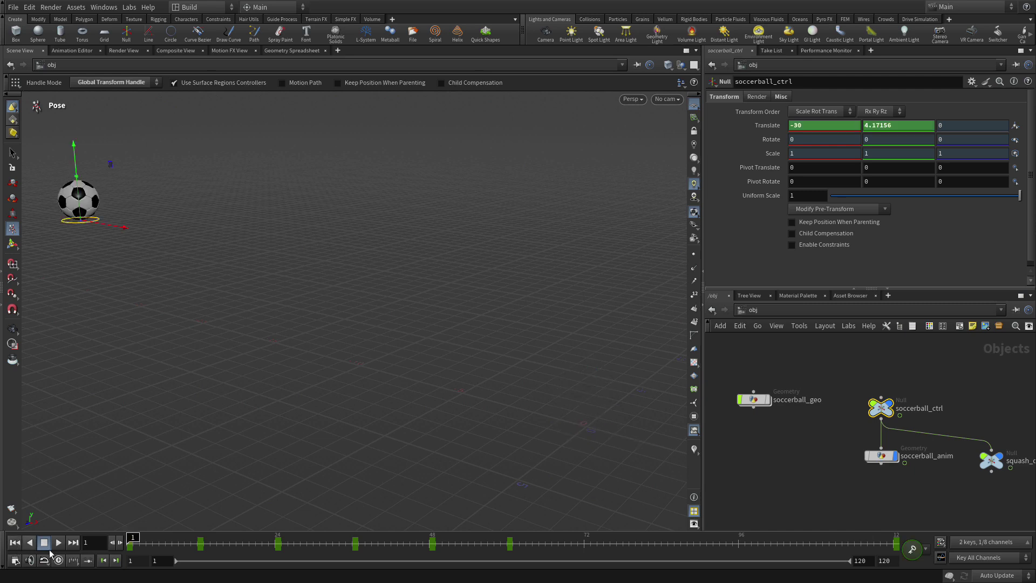
pyautogui.click(56, 546)
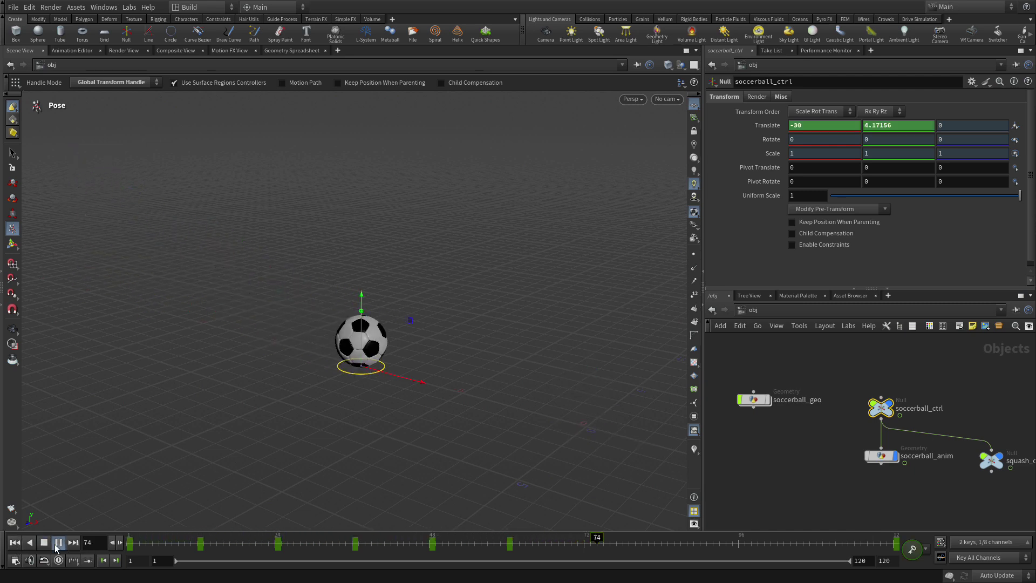
pyautogui.click(44, 544)
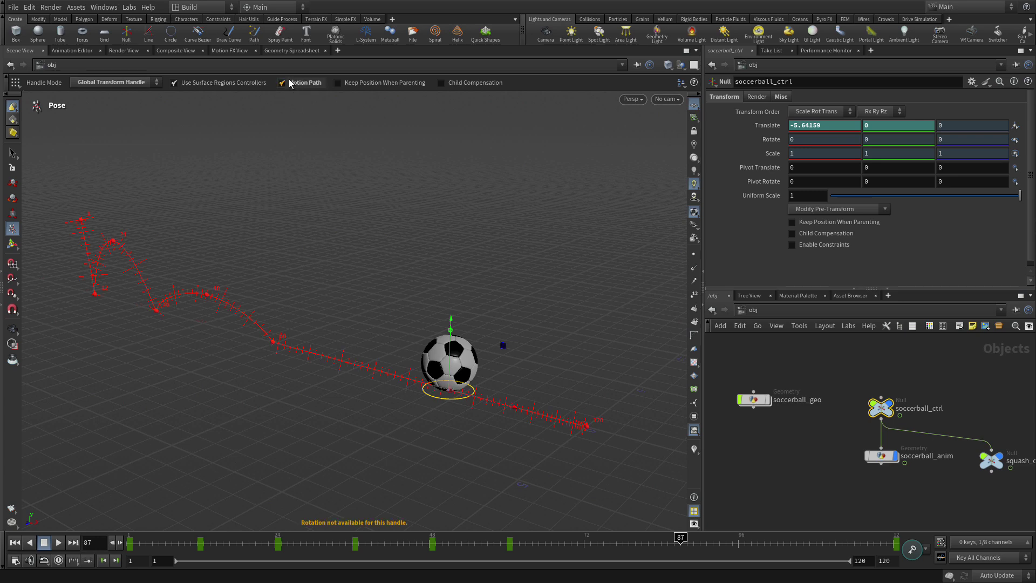
# Step: Make the ball control's motion path persistent and deselect the control
pyautogui.keyDown('alt'); pyautogui.moveTo(218, 386); pyautogui.dragTo(226, 356); pyautogui.keyUp('alt')
pyautogui.keyDown('alt'); pyautogui.moveTo(227, 356); pyautogui.dragTo(559, 277, button='middle'); pyautogui.keyUp('alt')
pyautogui.keyDown('alt'); pyautogui.moveTo(559, 277); pyautogui.dragTo(427, 285); pyautogui.keyUp('alt')
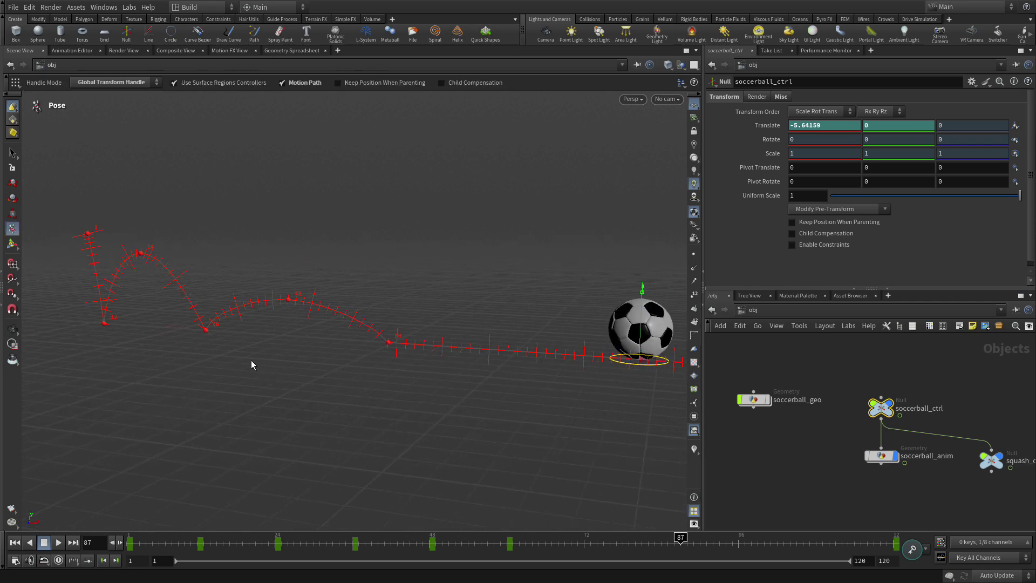
pyautogui.moveTo(232, 369); pyautogui.dragTo(184, 327)
pyautogui.click(664, 366)
pyautogui.press('Return')
pyautogui.rightClick(285, 308)
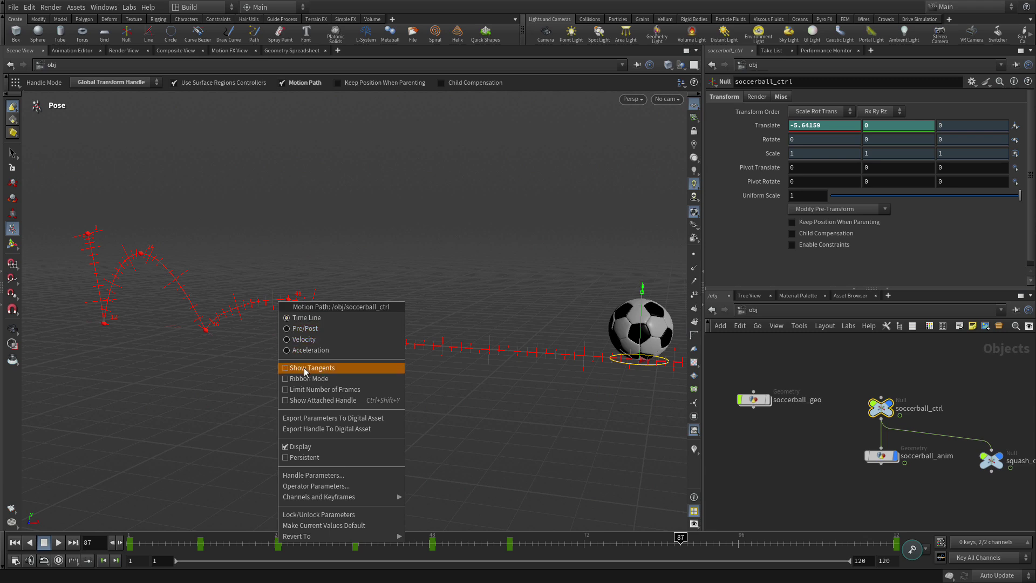
pyautogui.click(309, 459)
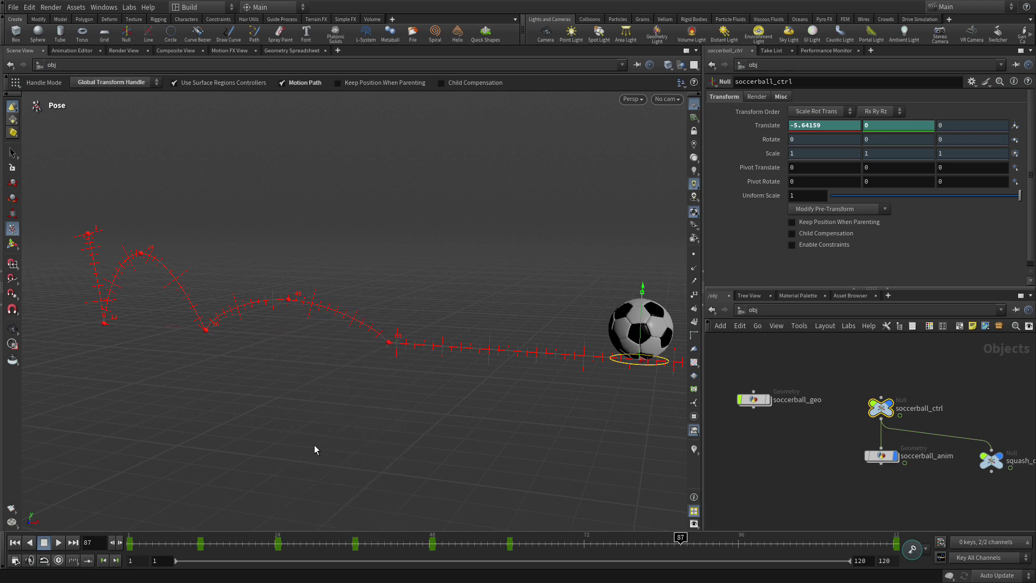
pyautogui.click(398, 416)
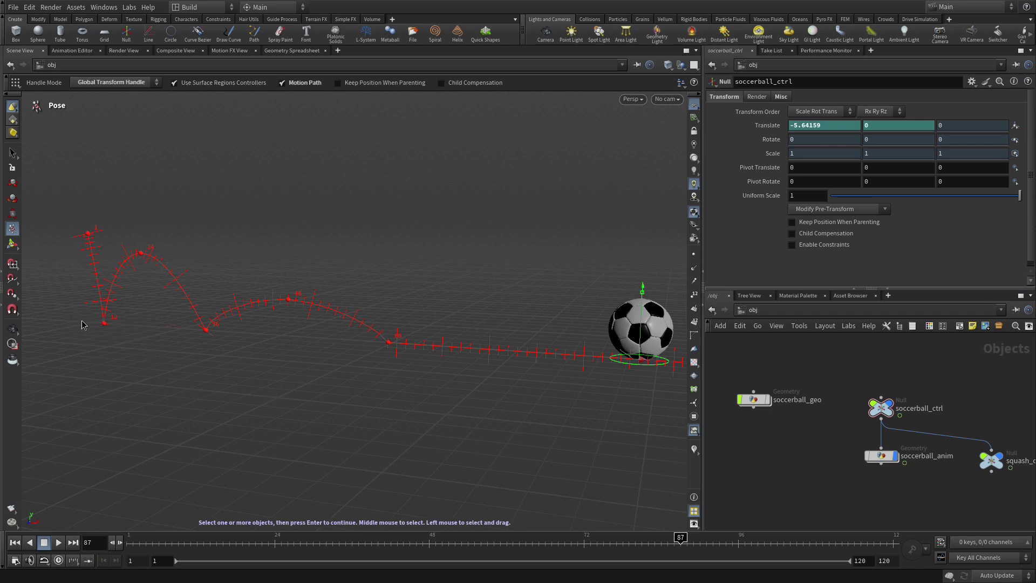
# Step: With the Select tool, move the motion path's frame 12 key forward along the ground and raise its frame 1 key
pyautogui.click(12, 153)
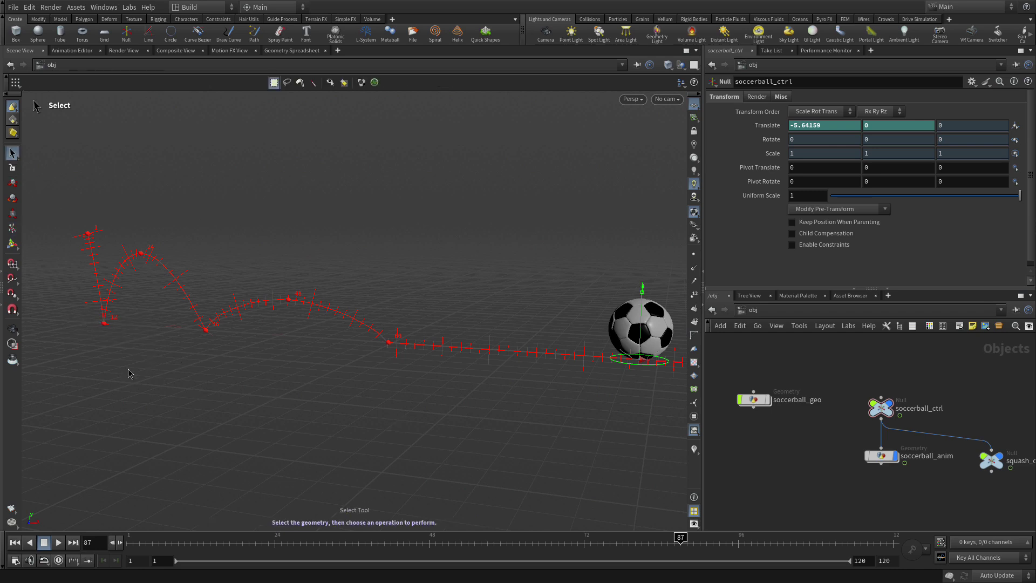
pyautogui.click(104, 322)
pyautogui.moveTo(137, 330); pyautogui.dragTo(163, 324)
pyautogui.click(88, 233)
pyautogui.moveTo(88, 218); pyautogui.dragTo(89, 168)
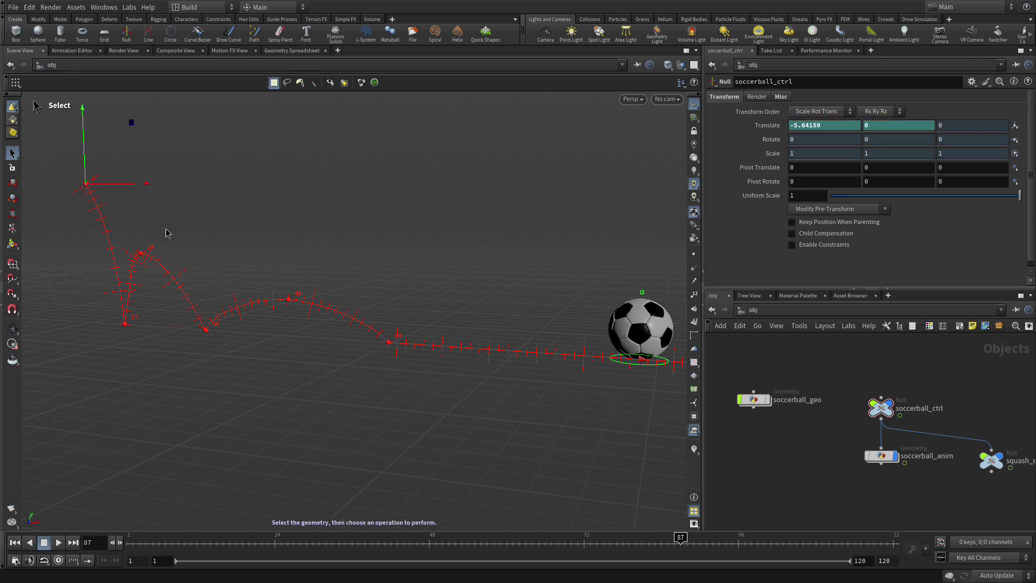
# Step: Move the motion path's frame 24 and frame 36 keys forward, then raise the frame 24 peak and center it between its ground keys
pyautogui.click(142, 257)
pyautogui.moveTo(158, 258); pyautogui.dragTo(176, 256)
pyautogui.click(205, 333)
pyautogui.moveTo(207, 327); pyautogui.dragTo(270, 332)
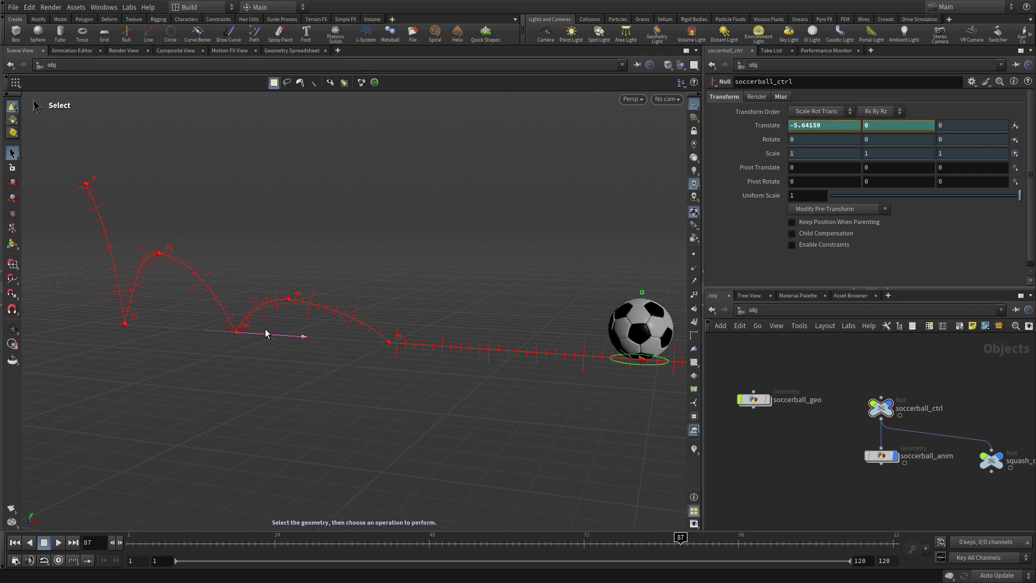
pyautogui.click(162, 258)
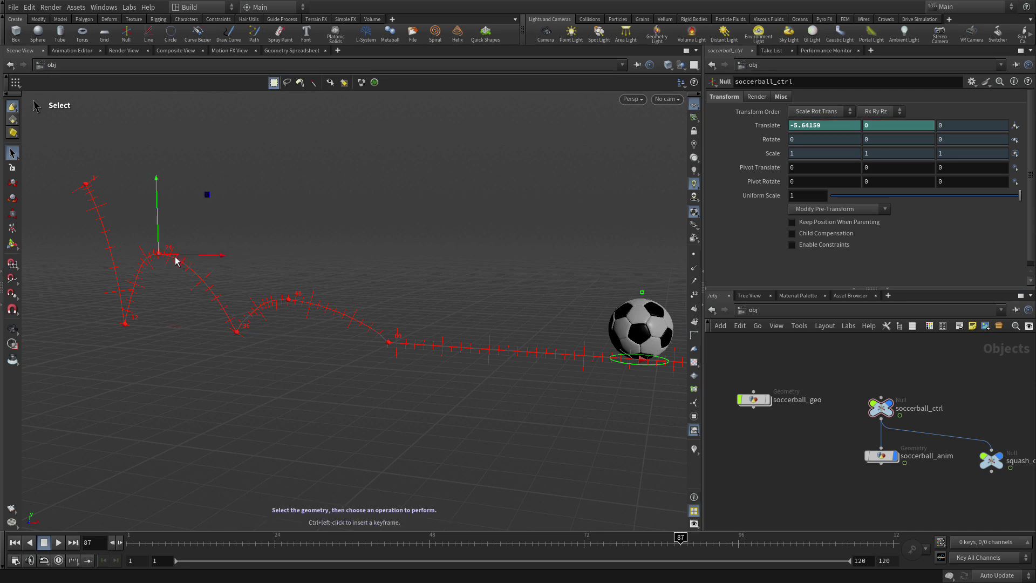
pyautogui.moveTo(162, 258); pyautogui.dragTo(184, 220)
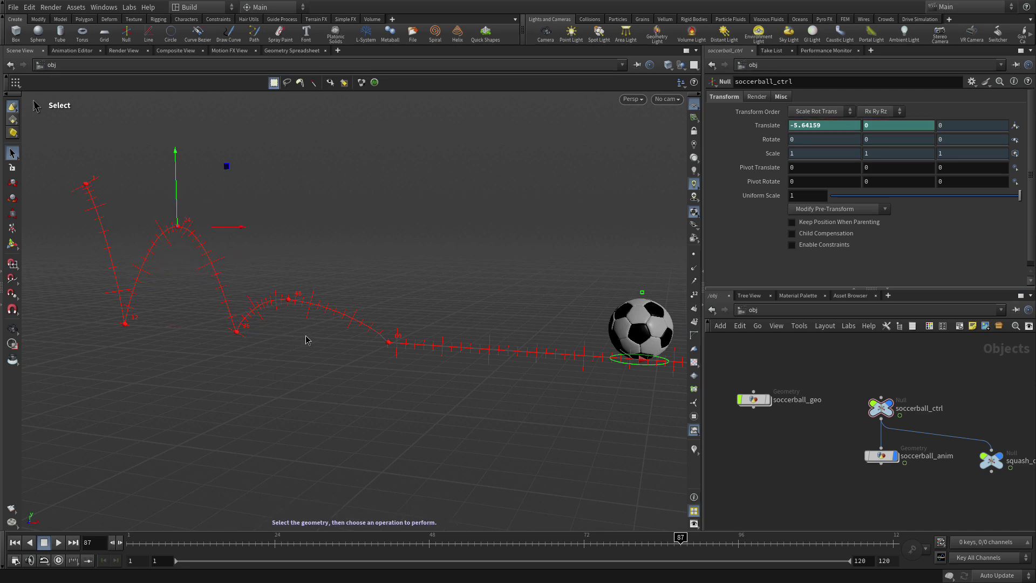
# Step: Raise the frame 48 peak of the motion path
pyautogui.click(389, 342)
pyautogui.click(289, 300)
pyautogui.moveTo(289, 292); pyautogui.dragTo(289, 267)
# Step: Nudge the frame 60 ground key of the motion path and undo the last handle change
pyautogui.click(388, 343)
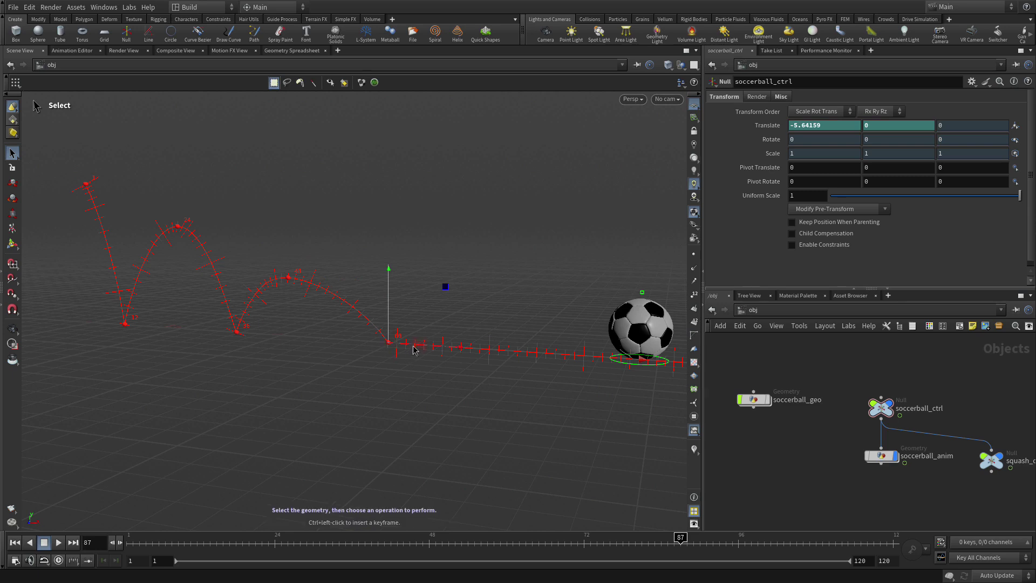
pyautogui.keyDown('shift'); pyautogui.moveTo(389, 343); pyautogui.dragTo(389, 344); pyautogui.keyUp('shift')
pyautogui.press('Escape')
pyautogui.moveTo(384, 432); pyautogui.dragTo(513, 324)
pyautogui.moveTo(504, 325); pyautogui.dragTo(445, 535, button='middle')
pyautogui.keyDown('alt'); pyautogui.moveTo(496, 447); pyautogui.dragTo(481, 450); pyautogui.keyUp('alt')
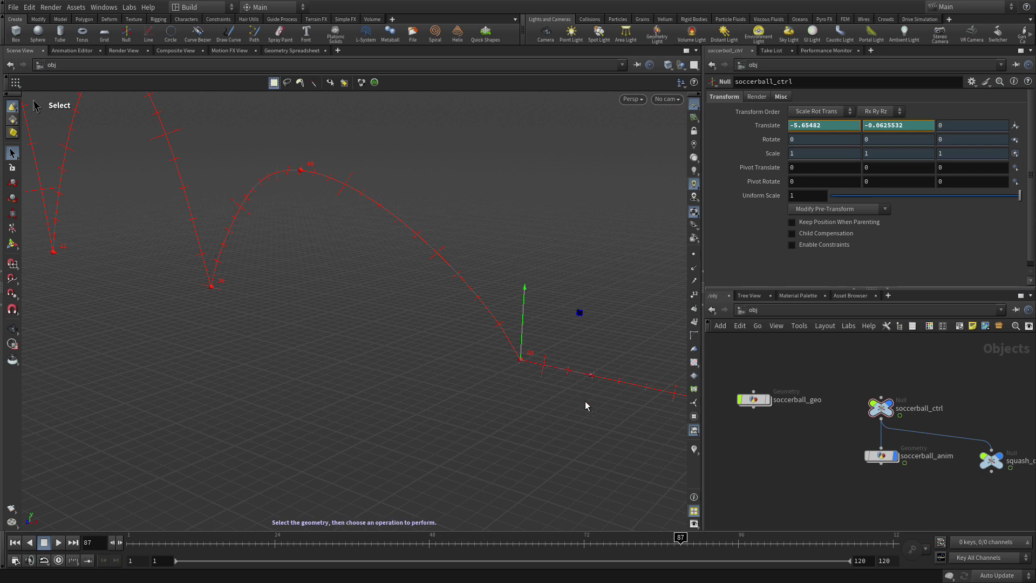
pyautogui.hotkey('ctrl', 'z')
pyautogui.press('Escape')
# Step: Lower the frame 120 end key of the motion path
pyautogui.moveTo(594, 361); pyautogui.dragTo(56, 231)
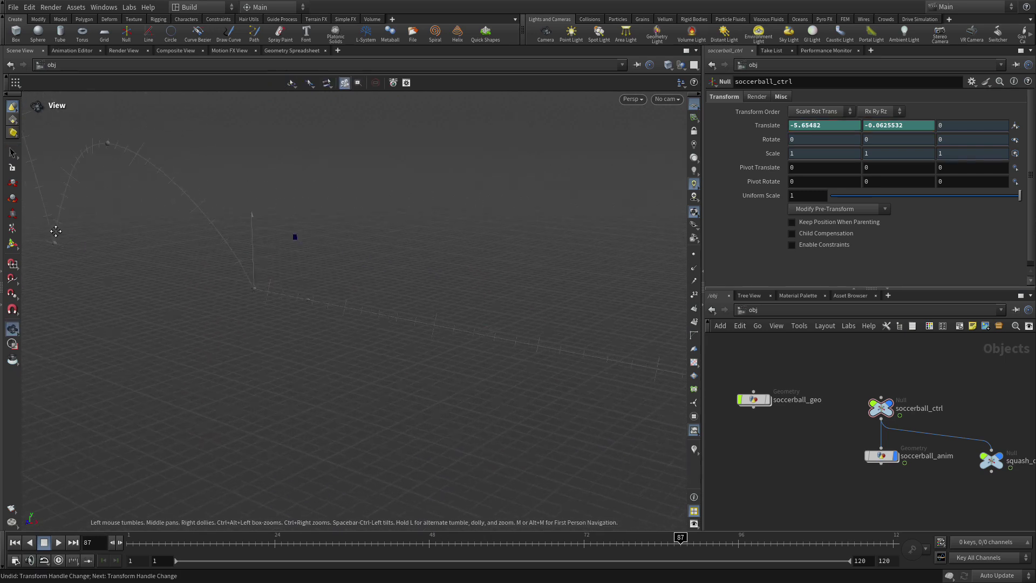
pyautogui.keyDown('alt'); pyautogui.moveTo(421, 317); pyautogui.dragTo(194, 288, button='middle'); pyautogui.keyUp('alt')
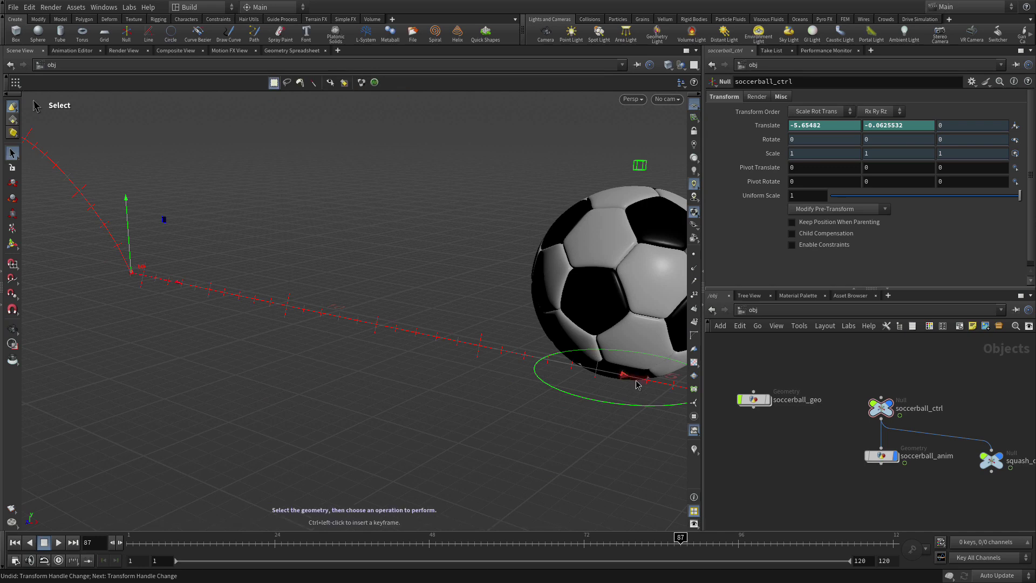
pyautogui.keyDown('alt'); pyautogui.moveTo(620, 393); pyautogui.dragTo(352, 397, button='right'); pyautogui.keyUp('alt')
pyautogui.keyDown('alt'); pyautogui.moveTo(469, 381); pyautogui.dragTo(276, 333, button='middle'); pyautogui.keyUp('alt')
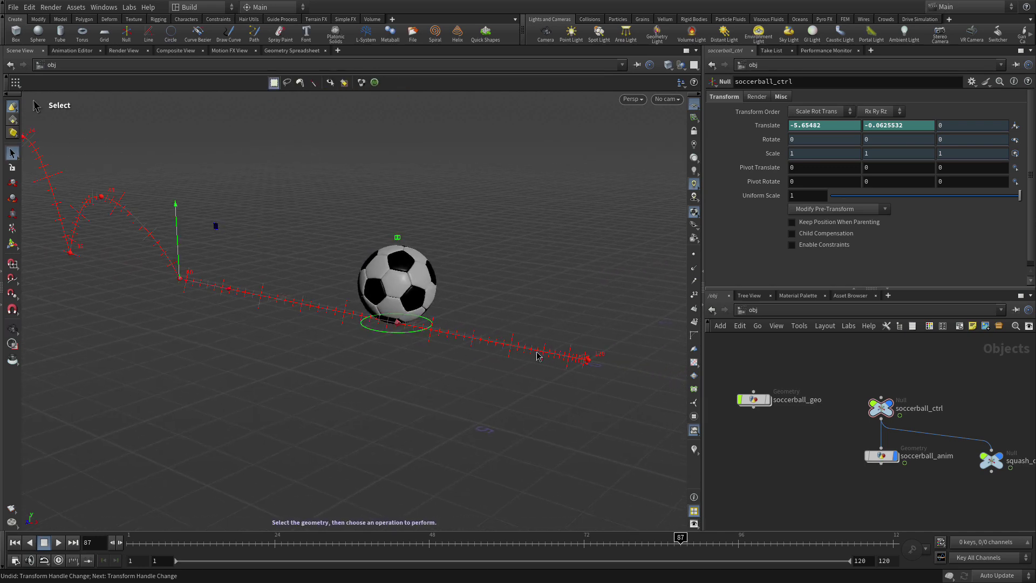
pyautogui.click(590, 360)
pyautogui.moveTo(593, 329); pyautogui.dragTo(591, 354)
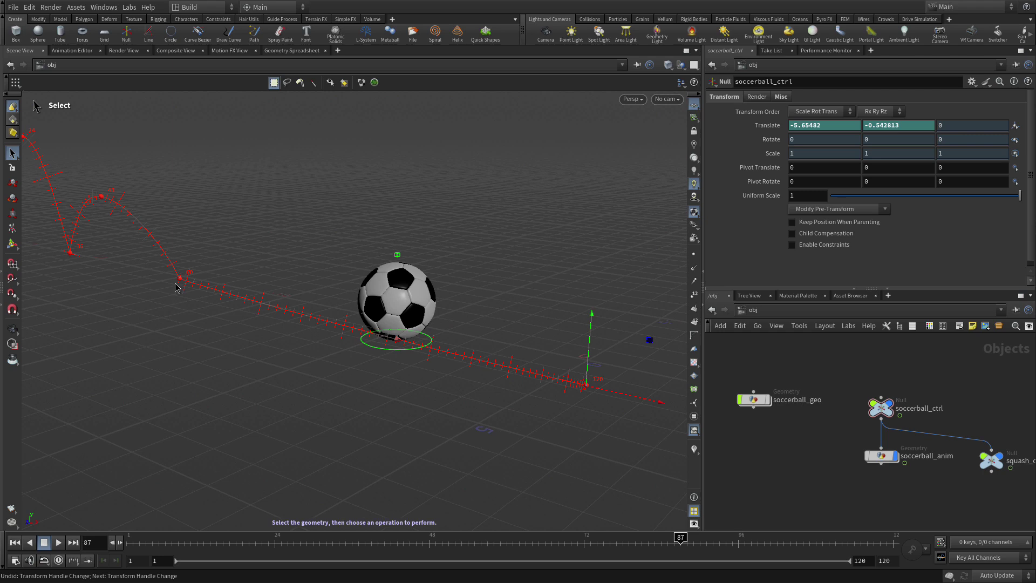
# Step: Move the frame 60 ground key back toward the bounces and raise the frame 120 end key to about ground level
pyautogui.click(180, 280)
pyautogui.moveTo(223, 292); pyautogui.dragTo(180, 280)
pyautogui.press('space')
pyautogui.moveTo(114, 318); pyautogui.dragTo(400, 361, button='middle')
pyautogui.moveTo(400, 360); pyautogui.dragTo(264, 273)
pyautogui.moveTo(264, 273); pyautogui.dragTo(25, 216, button='middle')
pyautogui.click(554, 338)
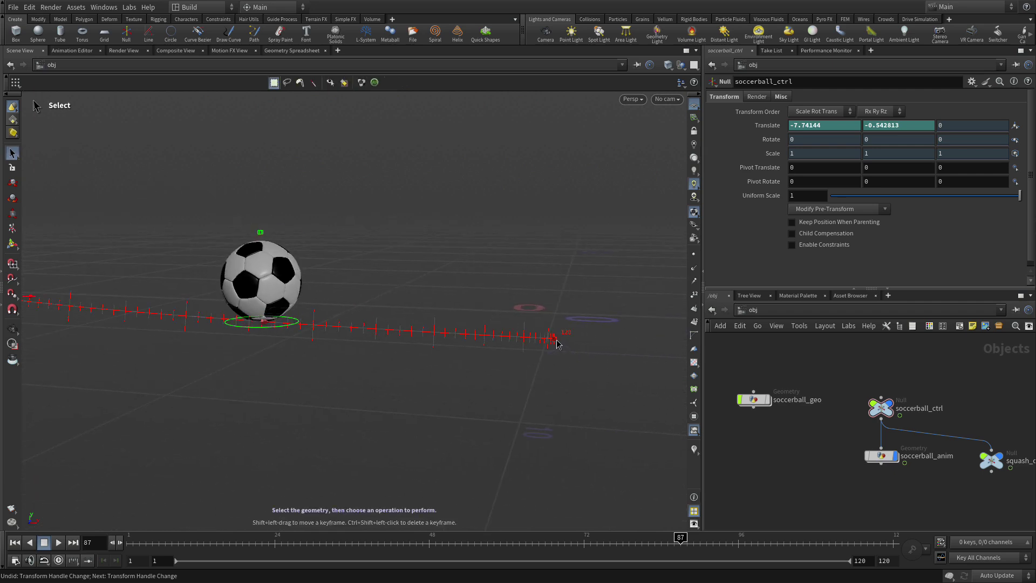
pyautogui.moveTo(557, 318); pyautogui.dragTo(554, 297)
pyautogui.press('space')
pyautogui.moveTo(447, 381); pyautogui.dragTo(180, 407, button='right')
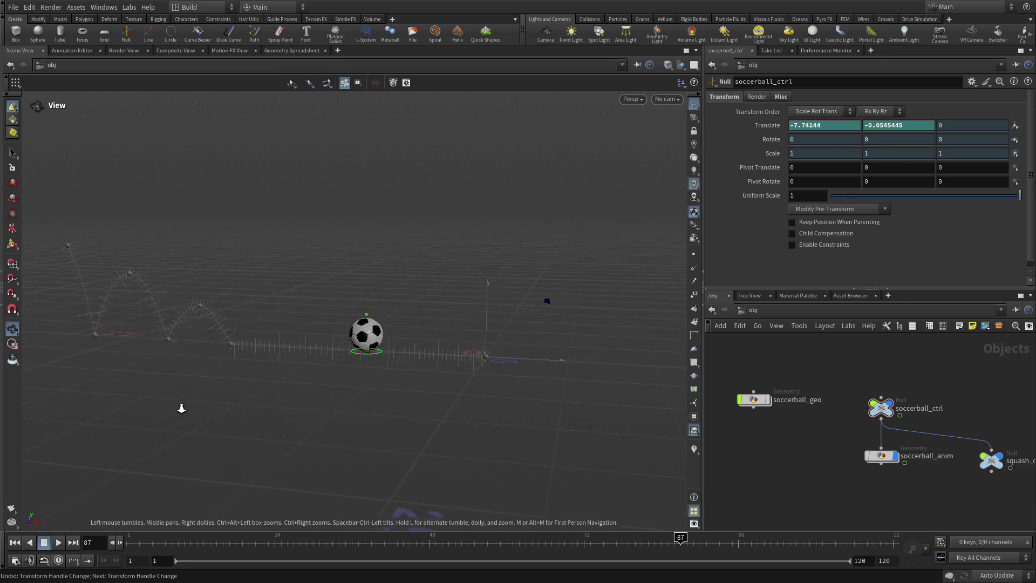
pyautogui.moveTo(375, 375); pyautogui.dragTo(411, 384, button='middle')
pyautogui.moveTo(412, 384); pyautogui.dragTo(395, 384)
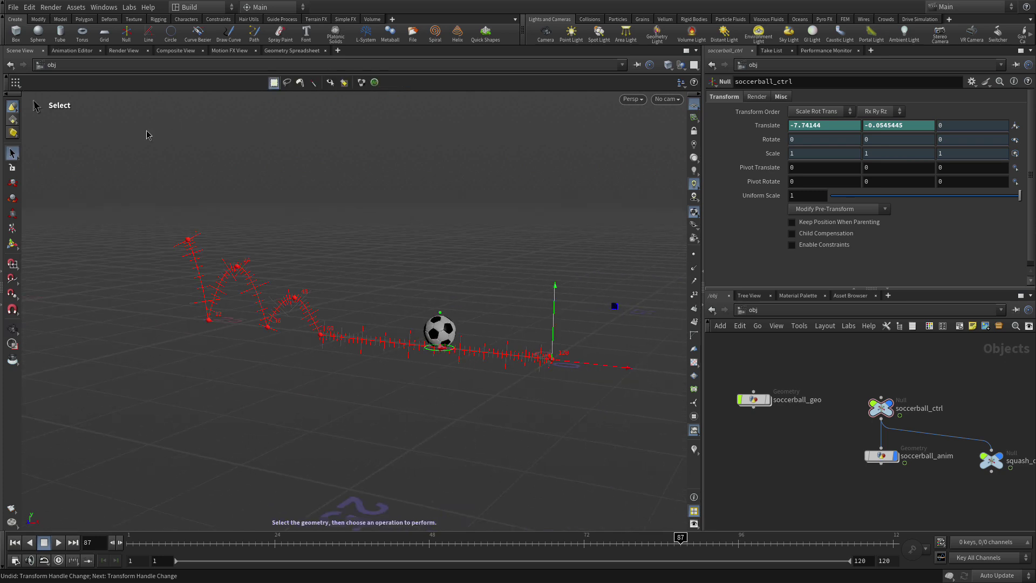
# Step: Play back the bounce animation, stop it, and move to frame 28
pyautogui.click(58, 543)
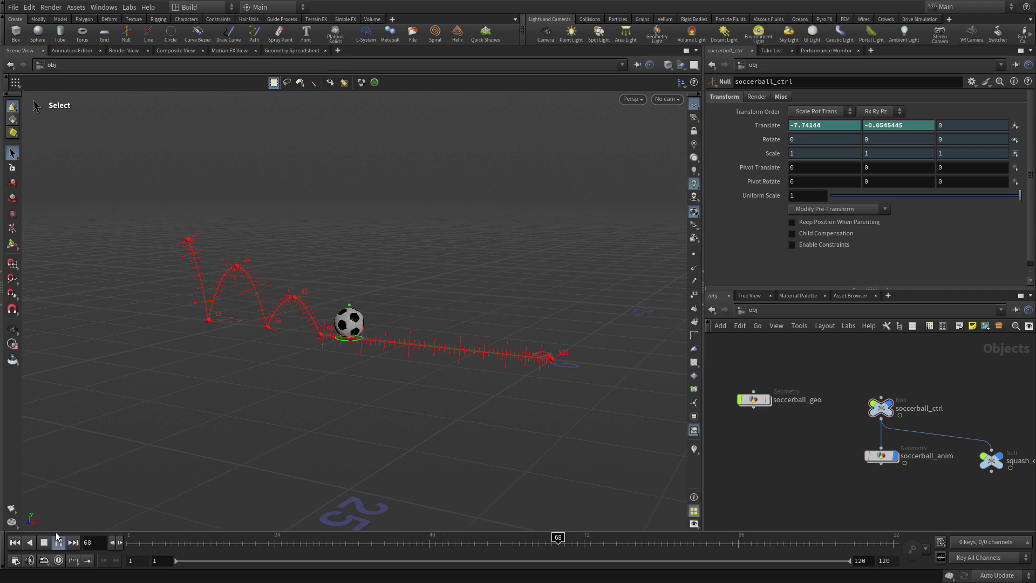
pyautogui.click(57, 541)
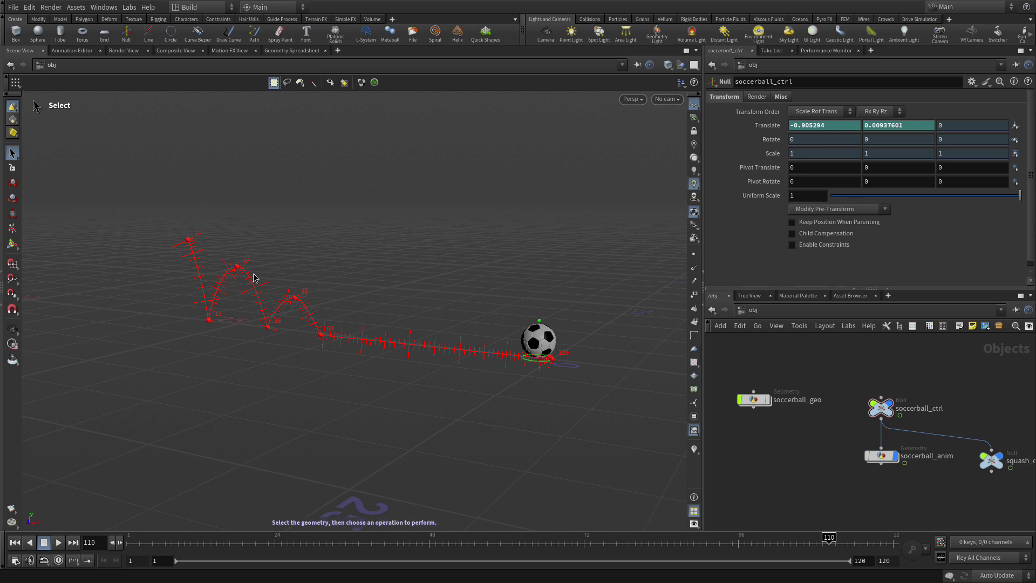
pyautogui.moveTo(335, 540); pyautogui.dragTo(305, 536)
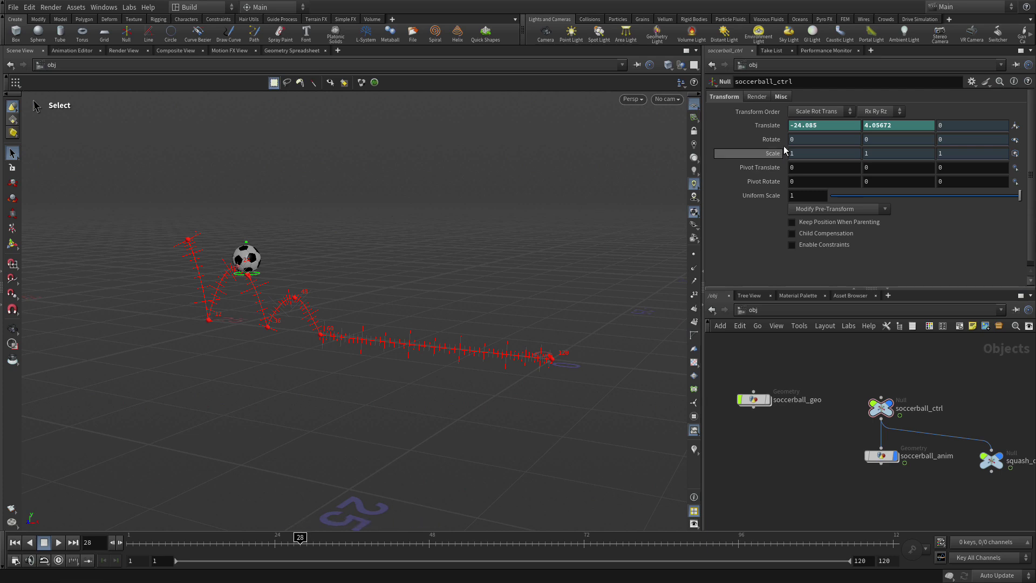
# Step: Set Onion Skinning to Full Deformation on the soccerball_anim object
pyautogui.click(875, 459)
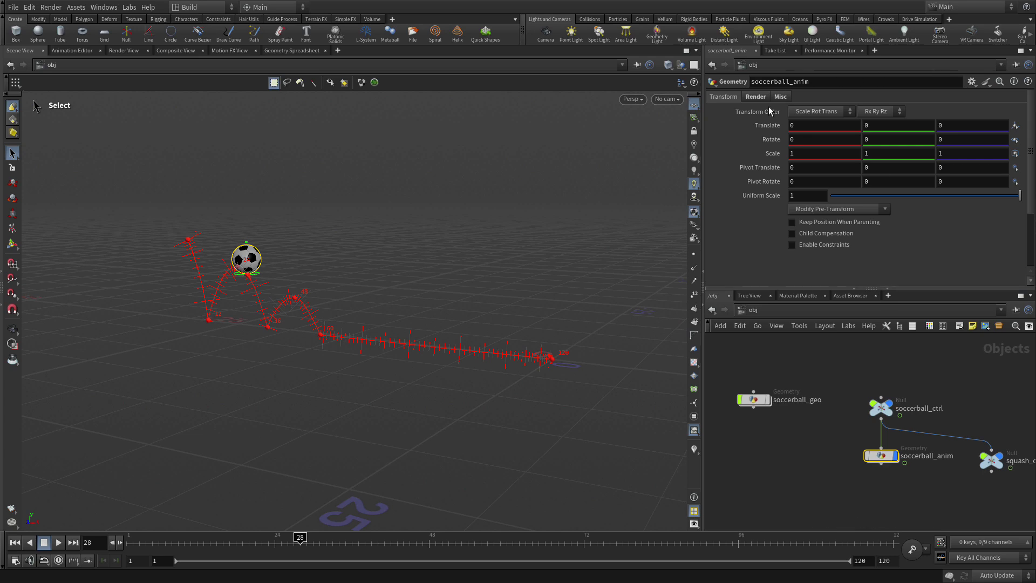
pyautogui.click(781, 97)
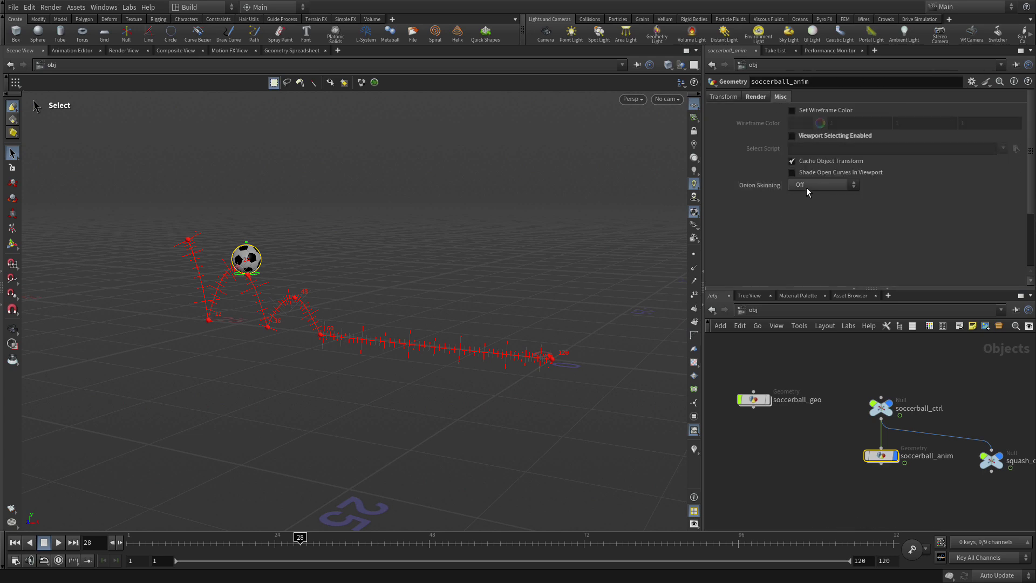
pyautogui.click(803, 184)
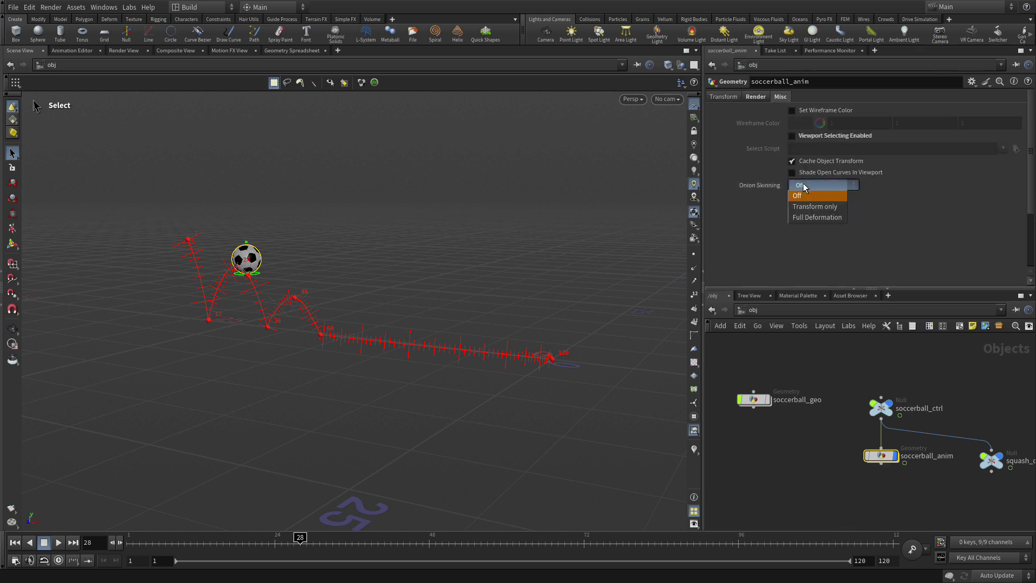
pyautogui.click(814, 218)
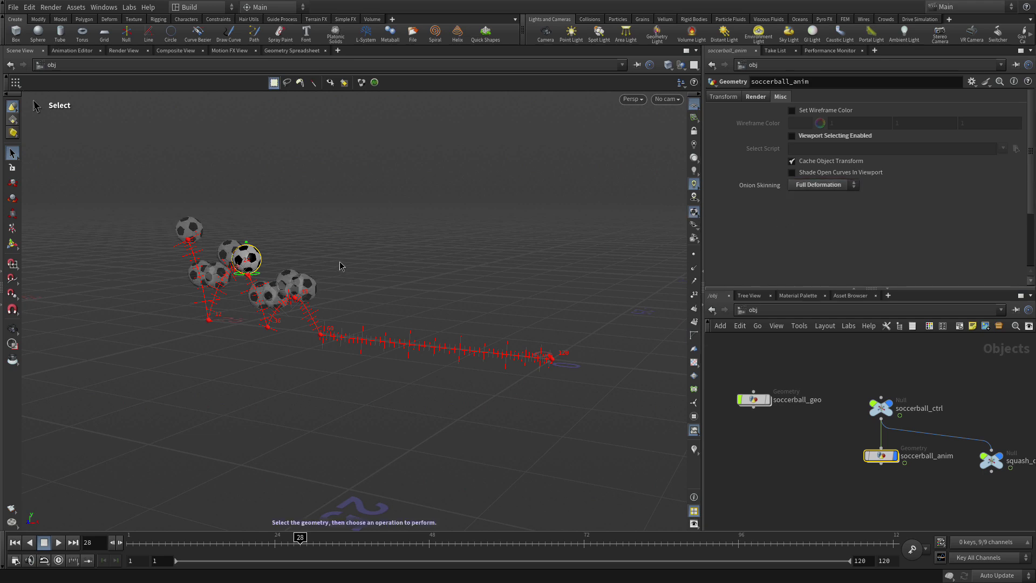
# Step: Set the onion skinning Frame Increment to 2 in the viewport's scene display options
pyautogui.press('d')
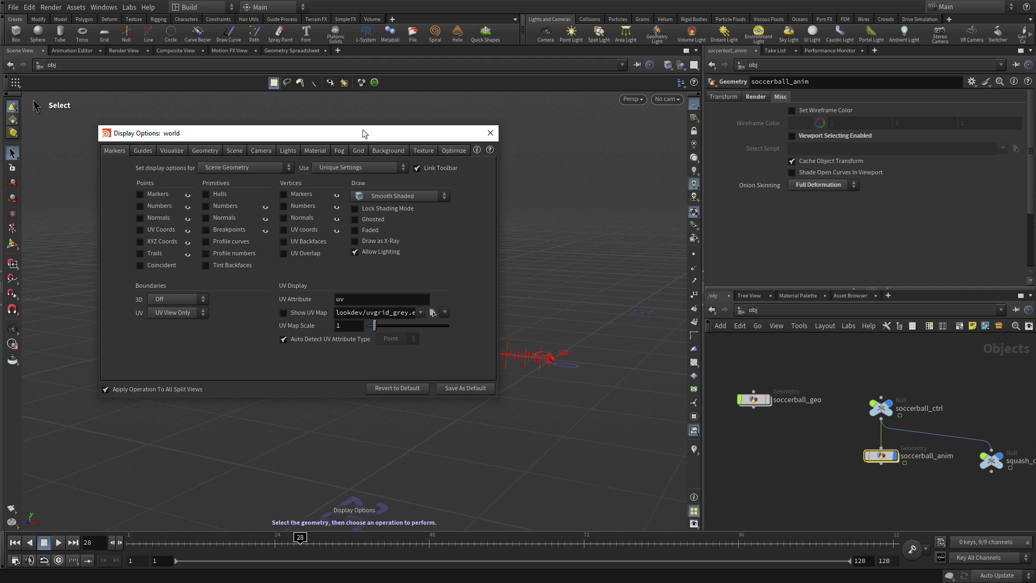
pyautogui.moveTo(362, 133); pyautogui.dragTo(758, 116)
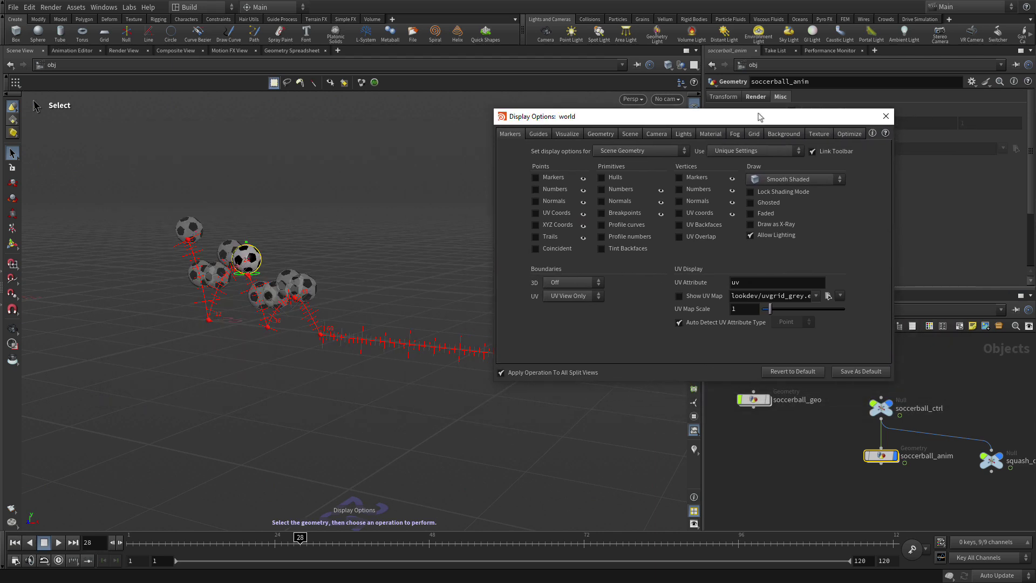
pyautogui.click(627, 134)
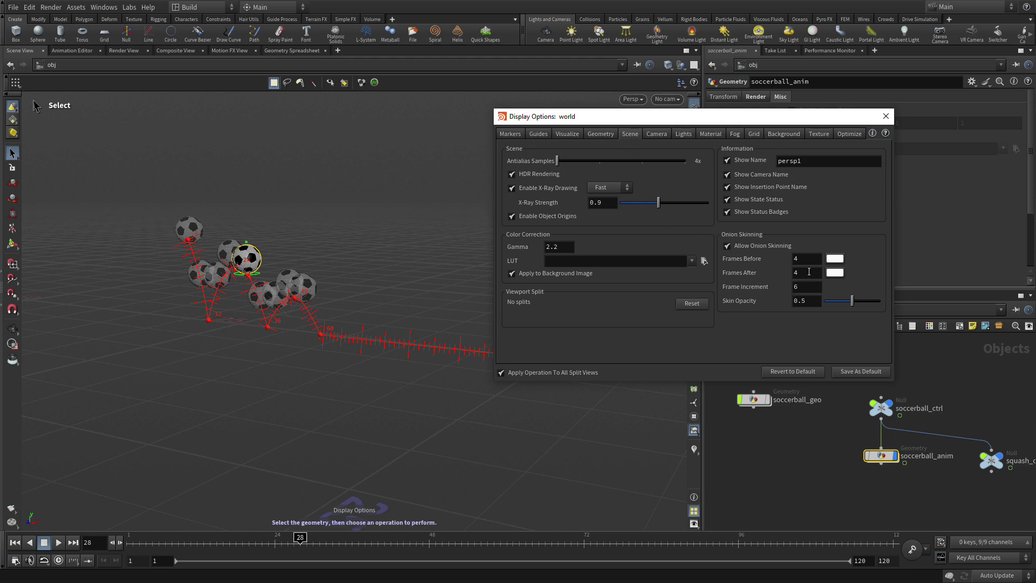
pyautogui.moveTo(803, 292); pyautogui.dragTo(780, 290)
pyautogui.write('2')
pyautogui.press('Return')
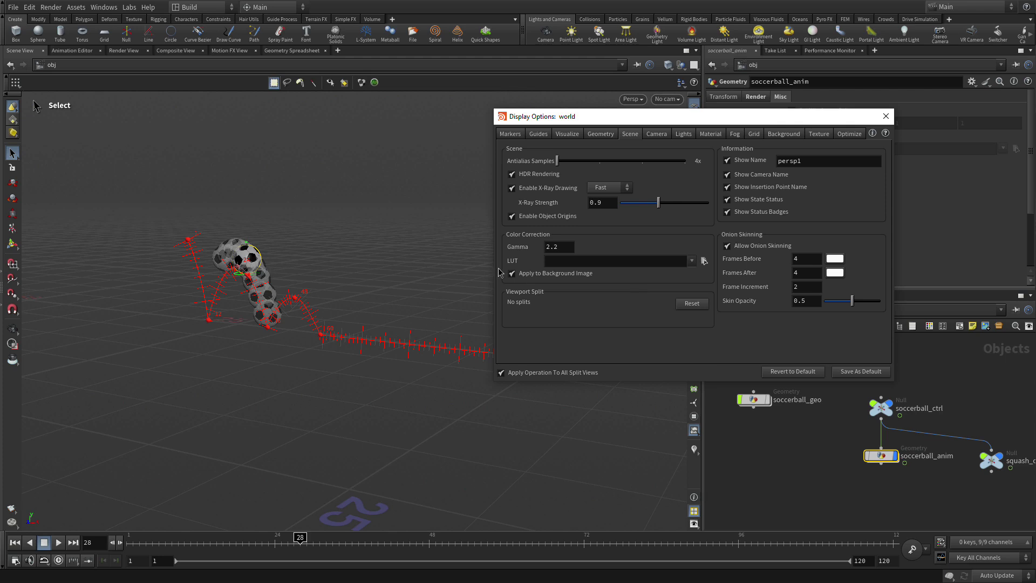
# Step: Set the onion skinning colour for Frames Before to dark red
pyautogui.click(835, 259)
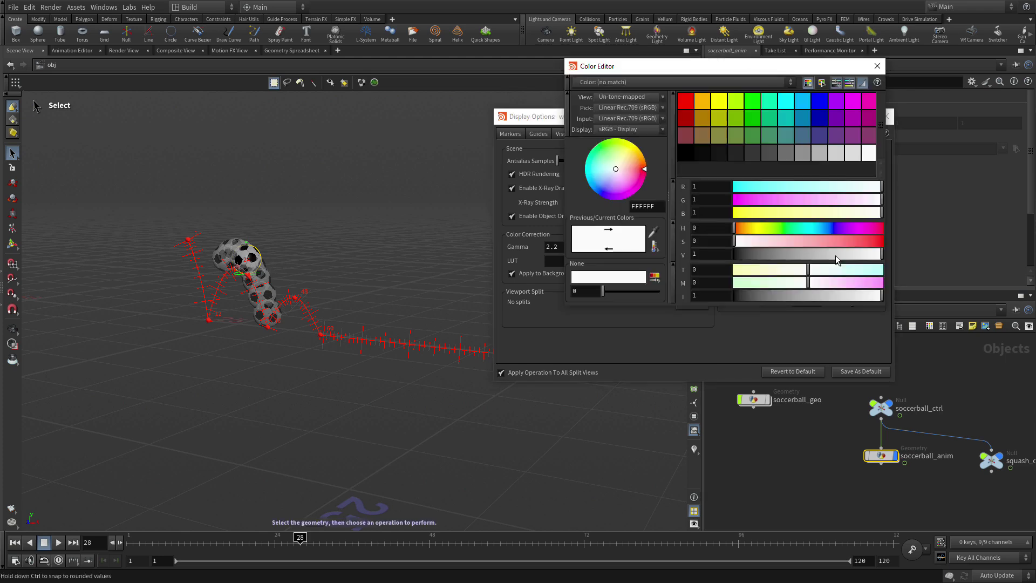
pyautogui.click(686, 118)
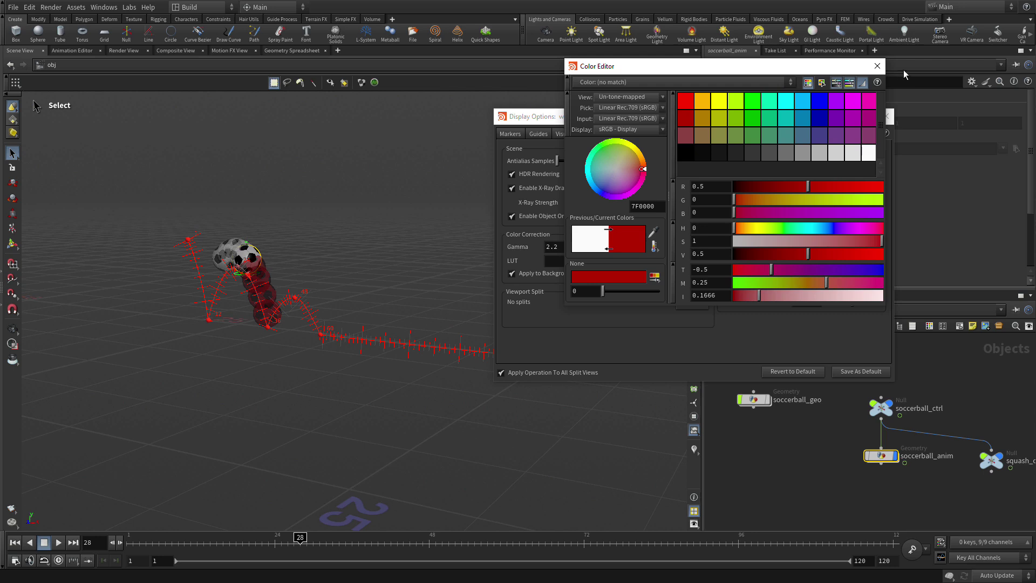
pyautogui.click(878, 65)
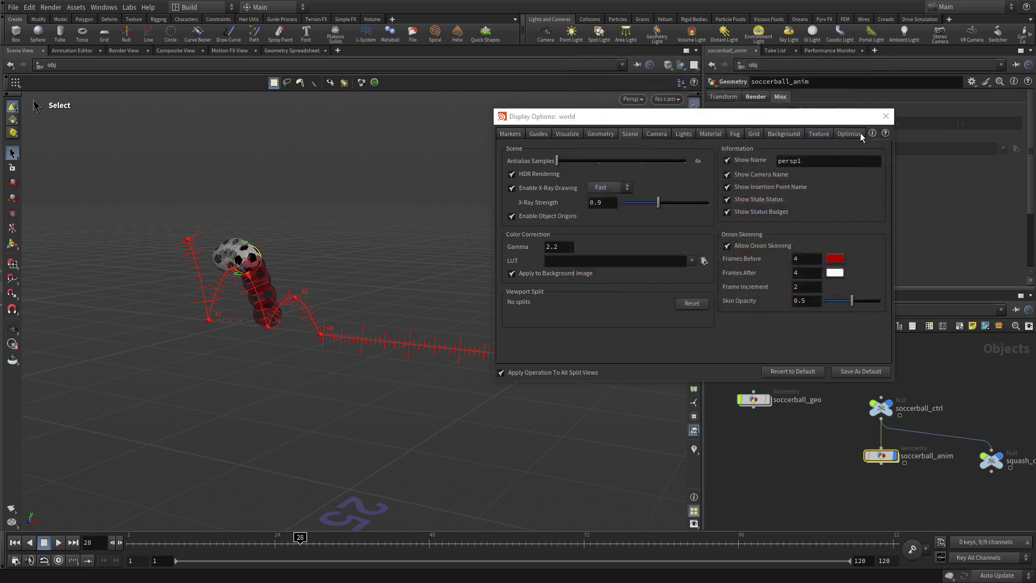
# Step: Change the Frames Before onion skinning colour to light blue
pyautogui.click(834, 272)
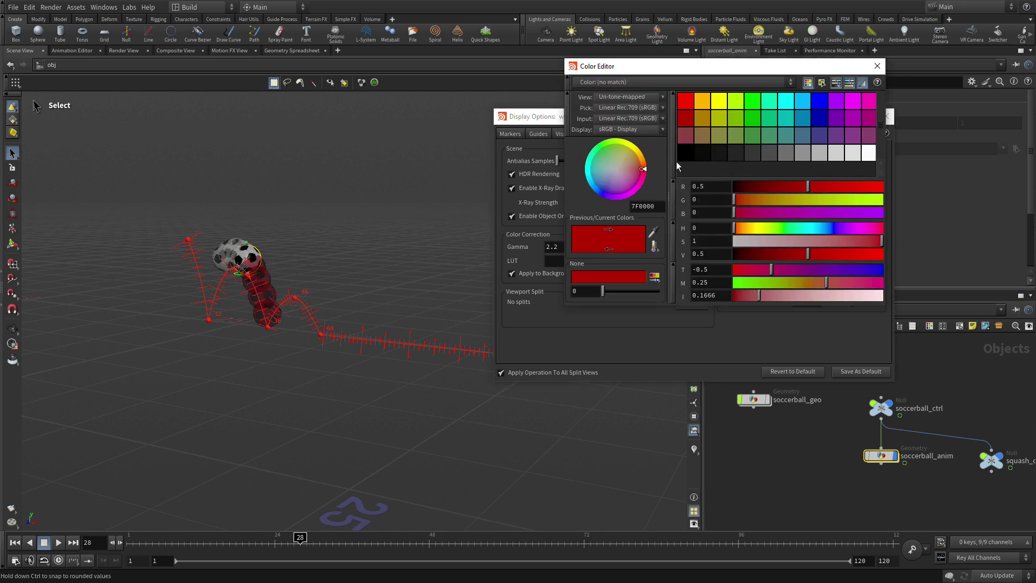
pyautogui.click(816, 102)
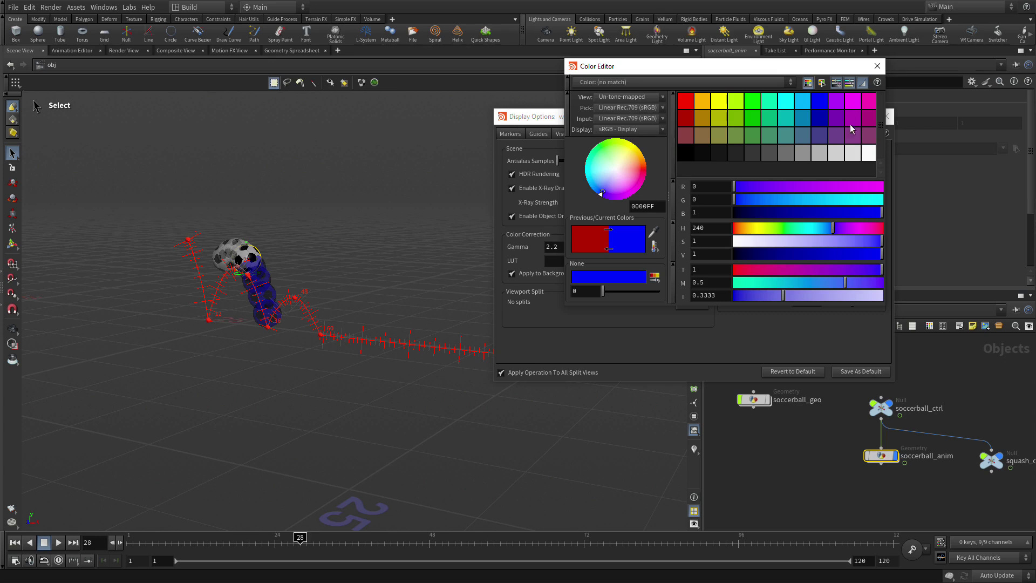
pyautogui.click(802, 101)
pyautogui.click(877, 66)
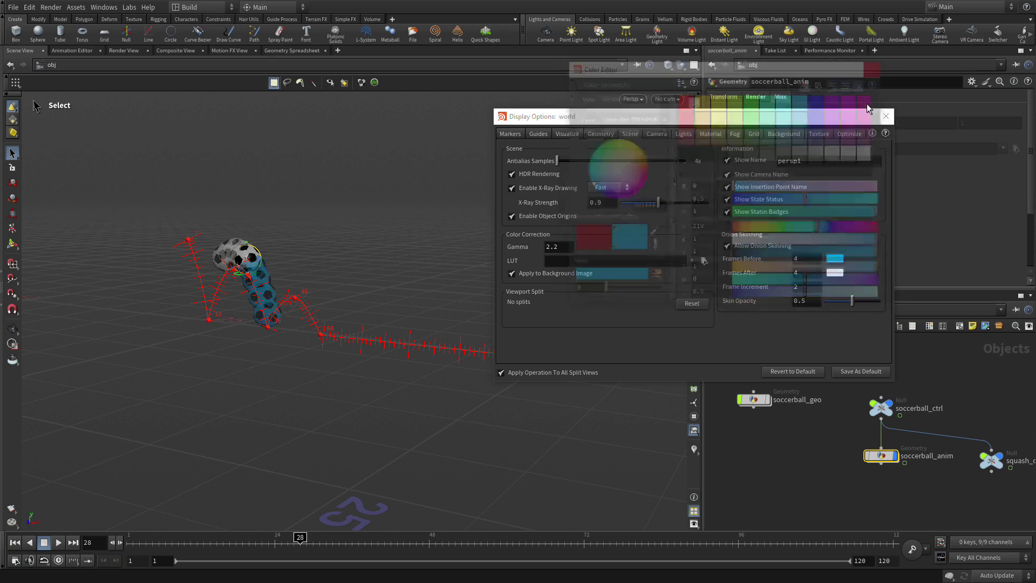
# Step: Set the Frames After onion skinning colour to bright red and close the display options
pyautogui.click(835, 274)
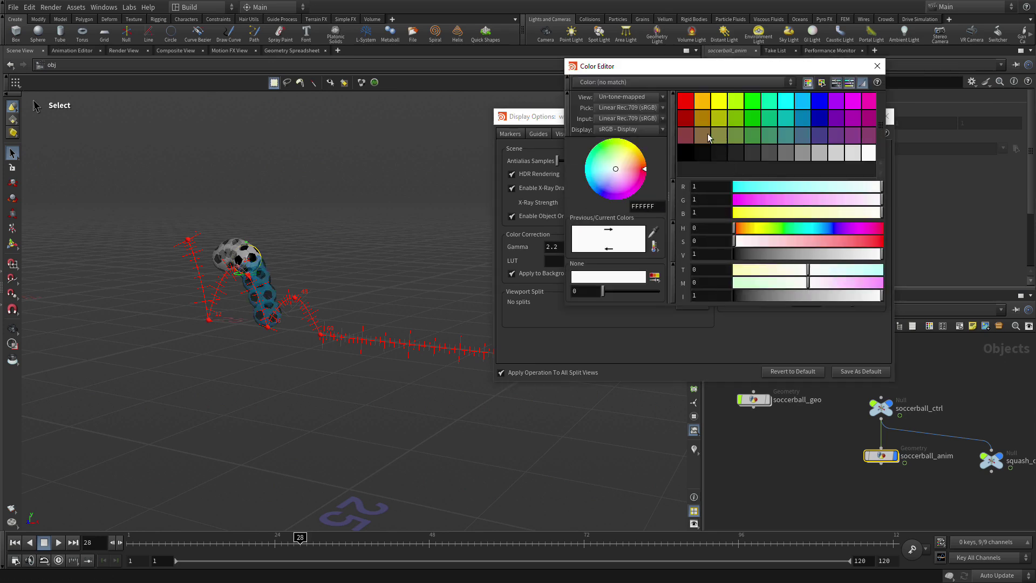
pyautogui.click(684, 100)
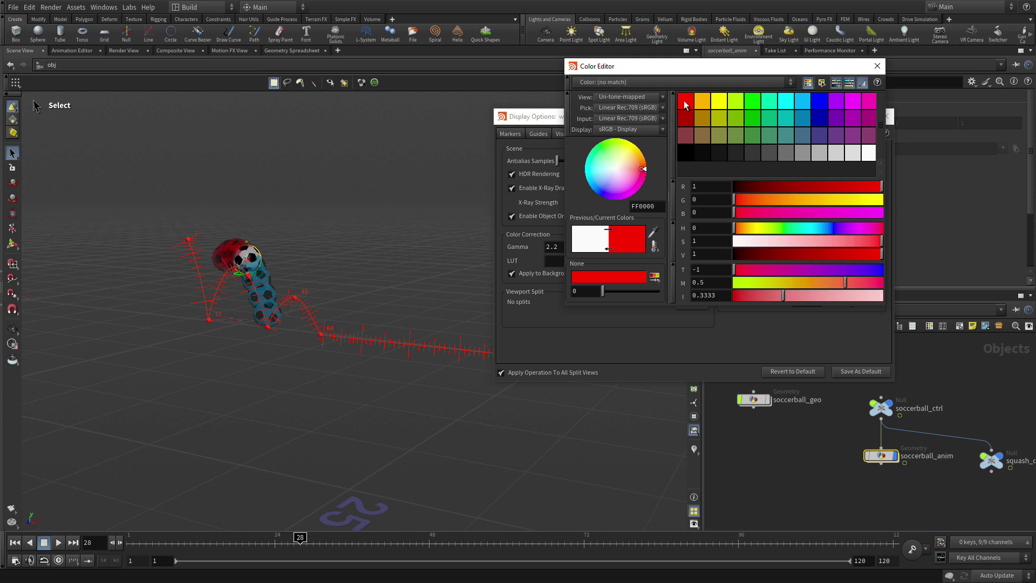
pyautogui.click(877, 67)
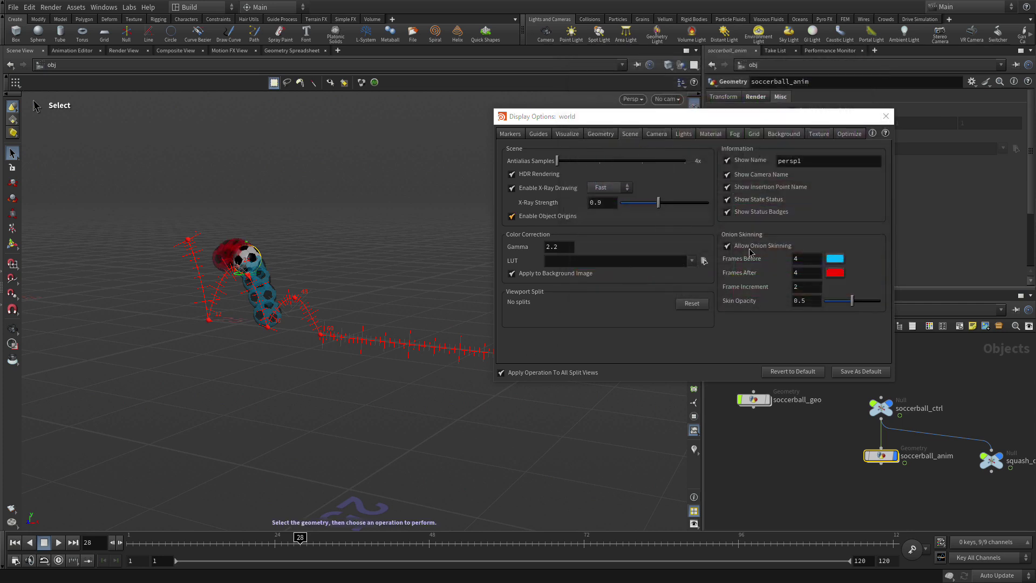
pyautogui.click(885, 115)
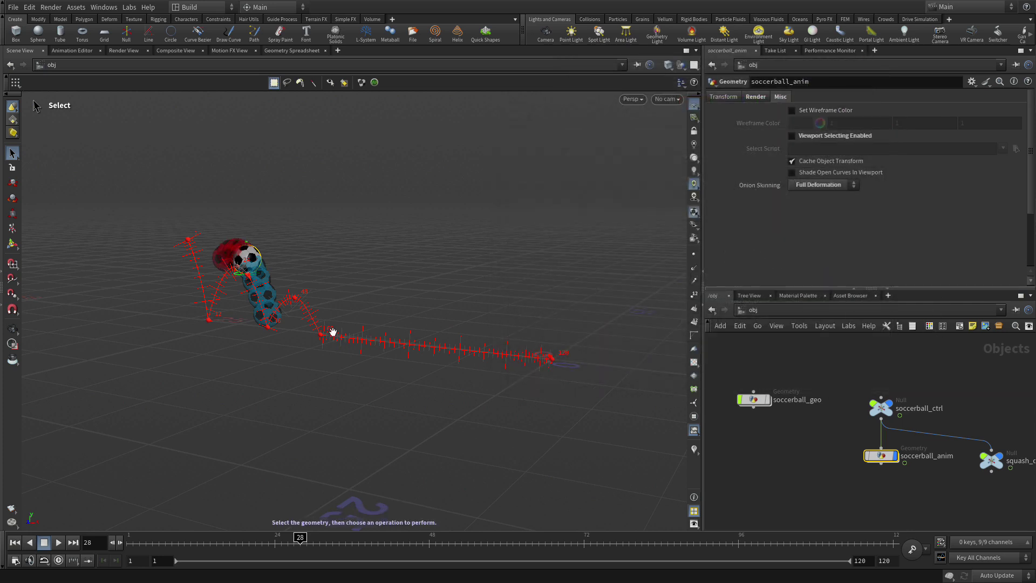
# Step: Play the animation with onion skins shown along the motion path to review the ball's spacing, and stop playback
pyautogui.press('Escape')
pyautogui.scroll(1, 303, 382)
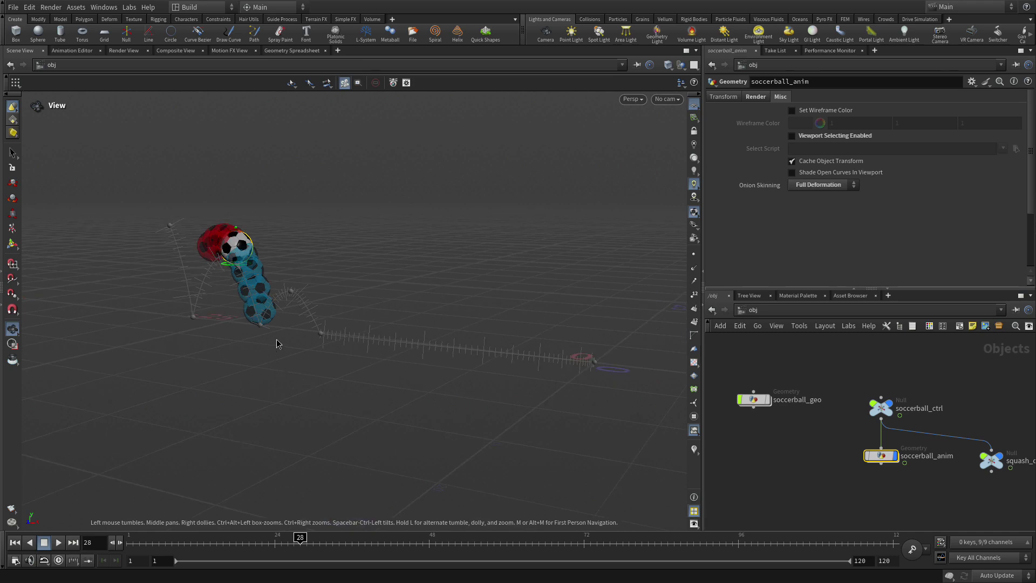
pyautogui.scroll(3, 271, 345)
pyautogui.press('s')
pyautogui.press('Escape')
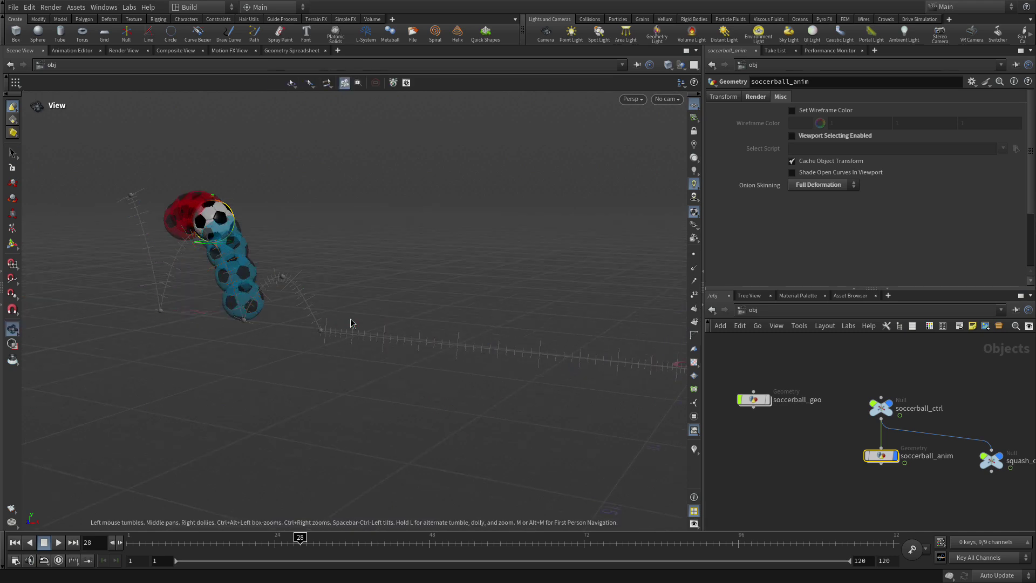
pyautogui.scroll(1, 350, 317)
pyautogui.press('s')
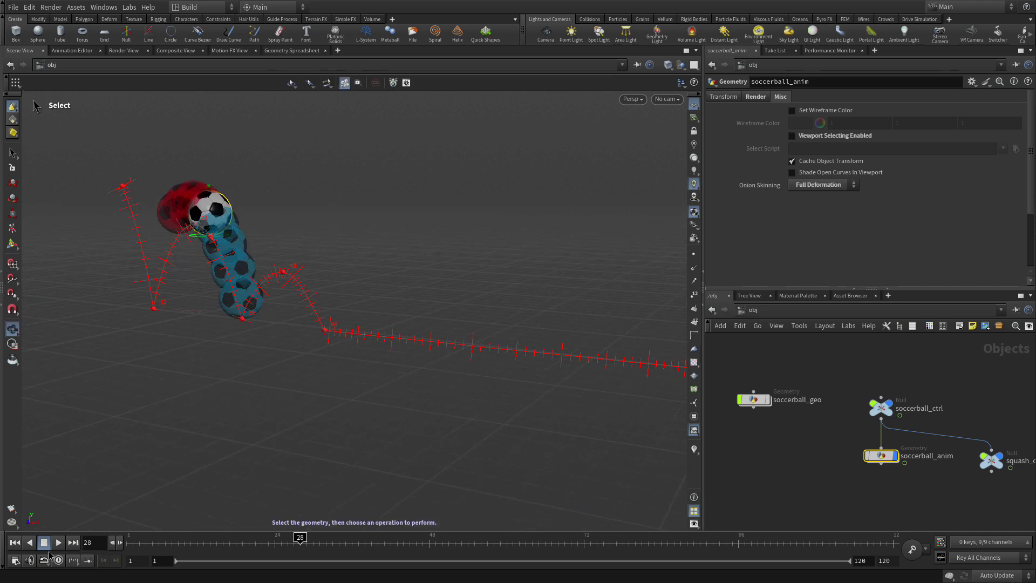
pyautogui.click(54, 544)
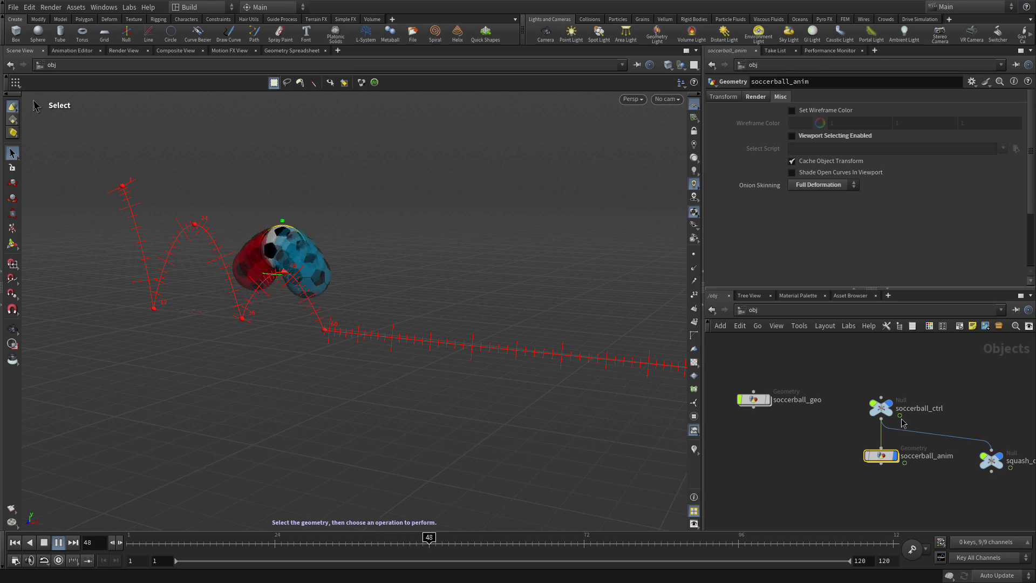
pyautogui.click(45, 543)
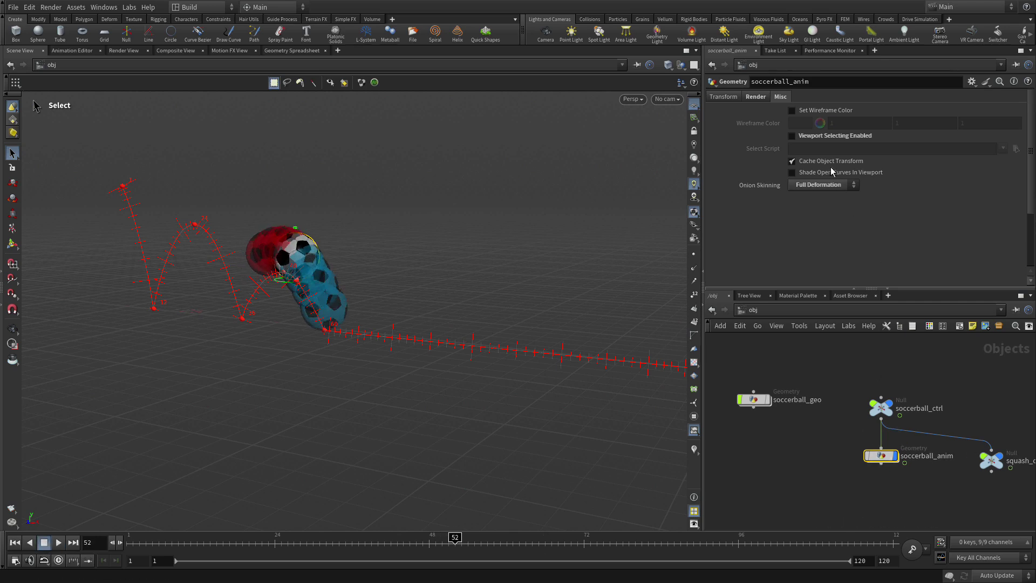
# Step: Turn off onion skinning on soccerball_anim, play the animation from the start, and return to frame 1
pyautogui.click(815, 195)
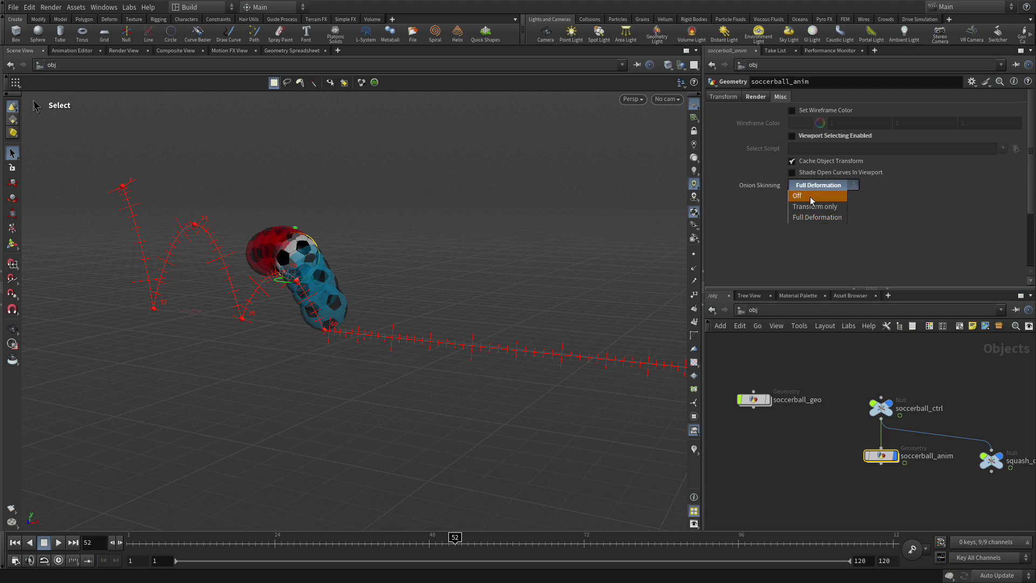
pyautogui.click(809, 196)
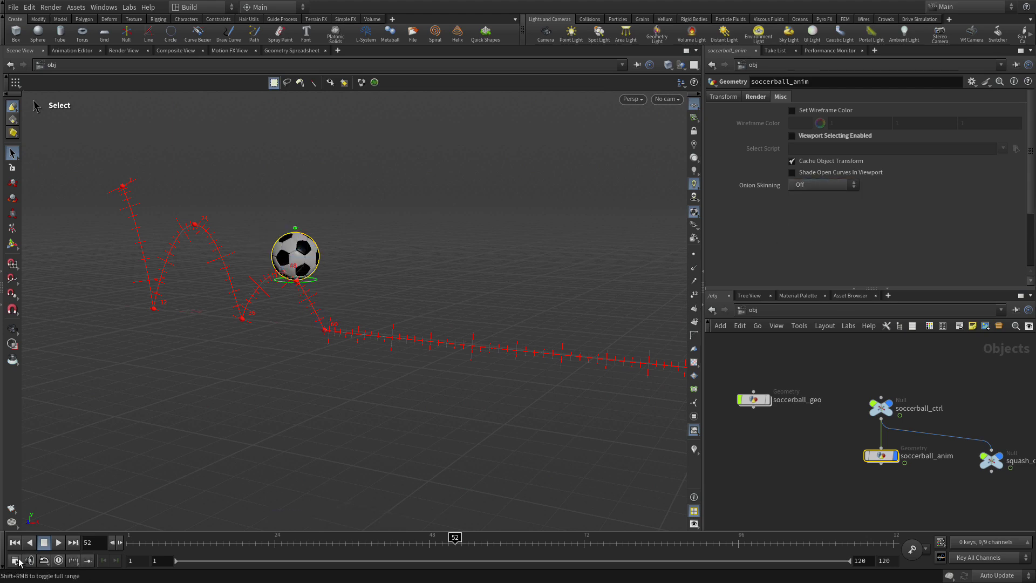
pyautogui.click(14, 543)
pyautogui.click(59, 543)
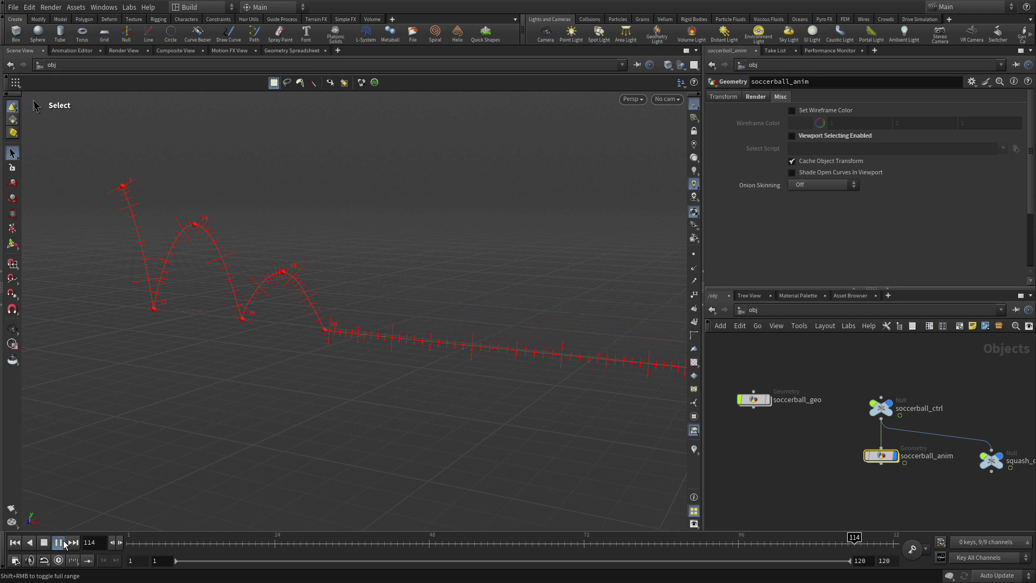
pyautogui.click(15, 543)
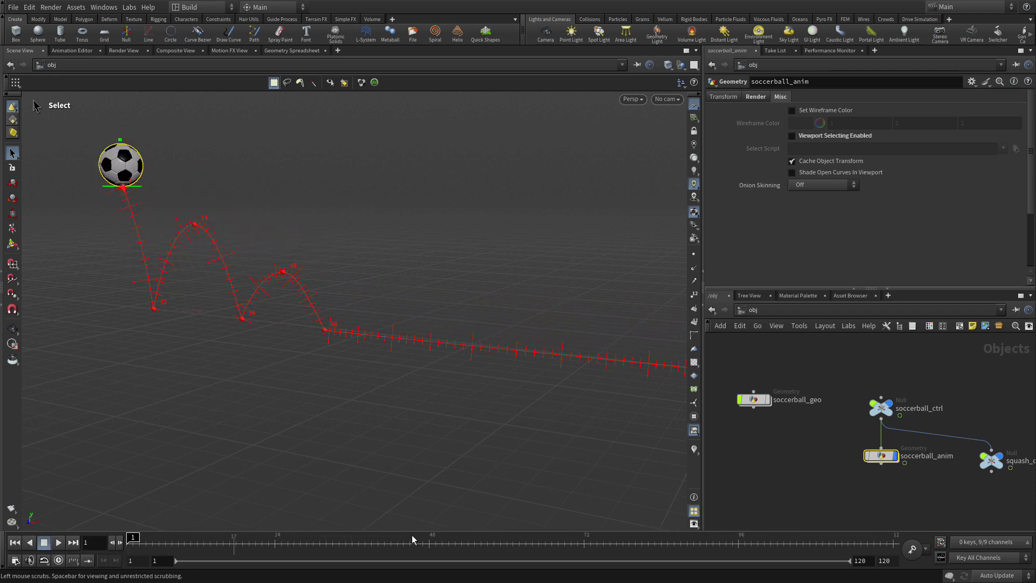
# Step: Compress the soccerball_ctrl bounce keys from frames 1–60 so the last one falls at about frame 37, and play the faster timing
pyautogui.click(883, 410)
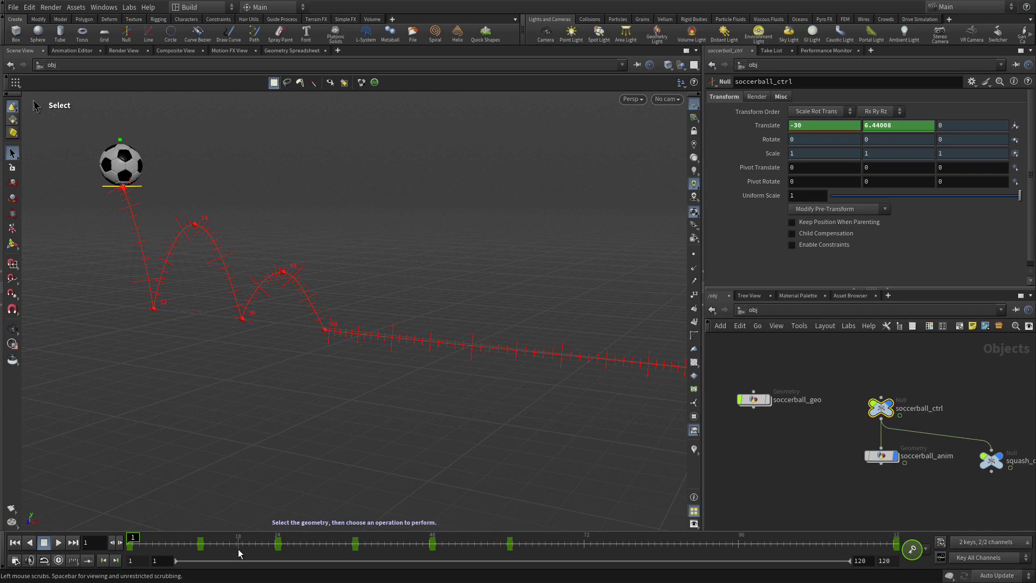
pyautogui.keyDown('shift'); pyautogui.moveTo(510, 544); pyautogui.dragTo(129, 544); pyautogui.keyUp('shift')
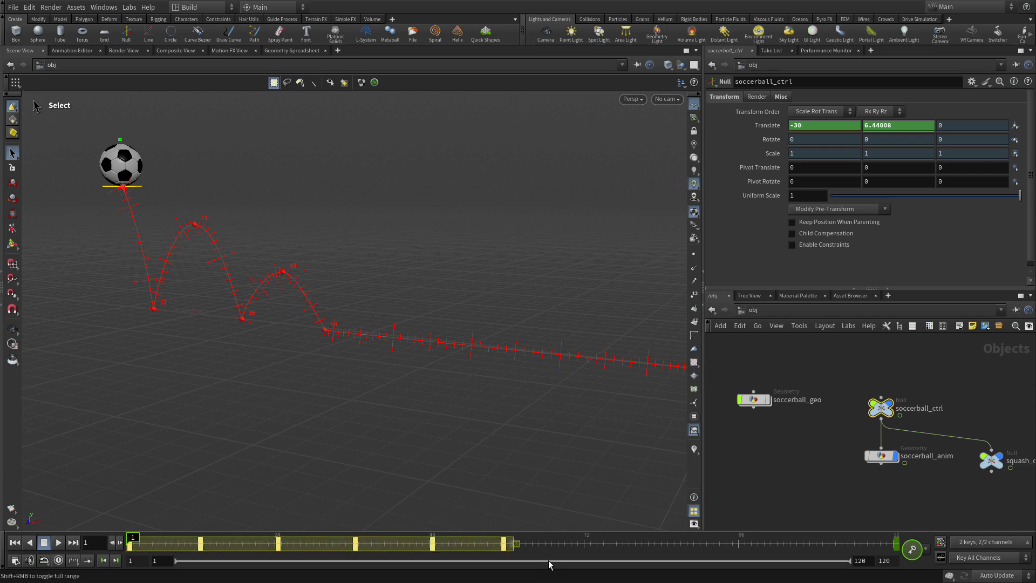
pyautogui.moveTo(511, 546); pyautogui.dragTo(381, 548, button='middle')
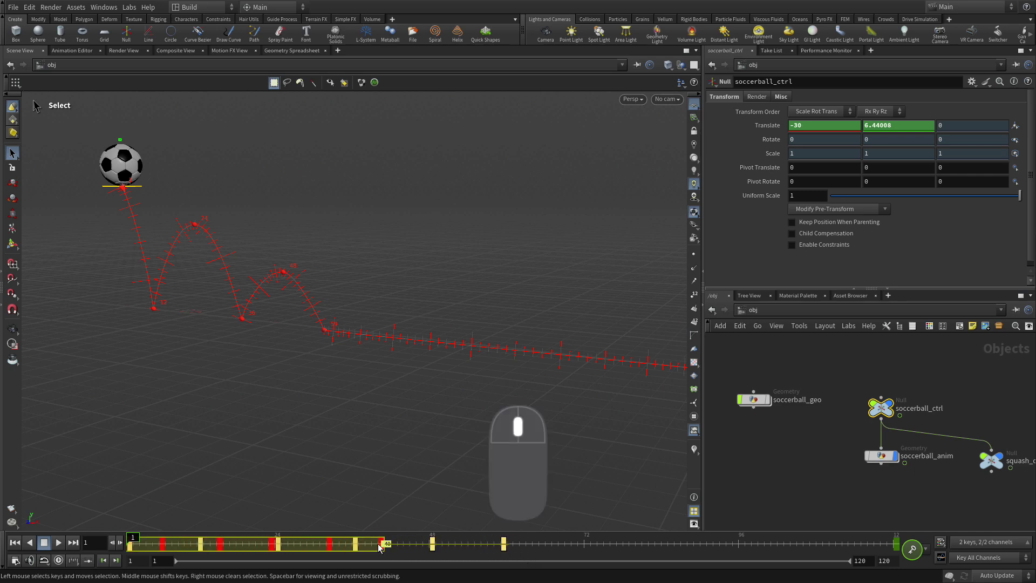
pyautogui.moveTo(381, 547); pyautogui.dragTo(365, 546, button='middle')
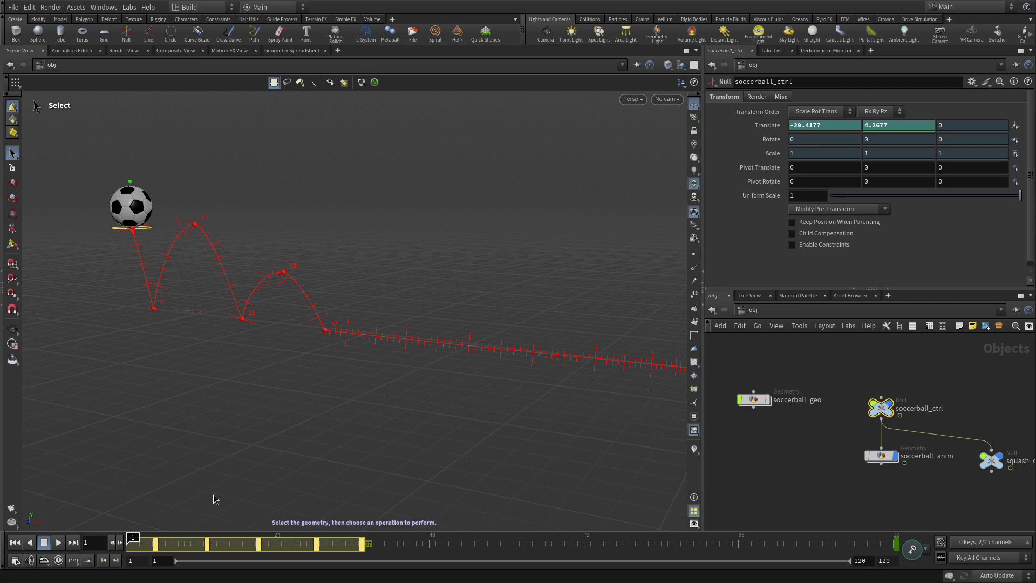
pyautogui.click(59, 543)
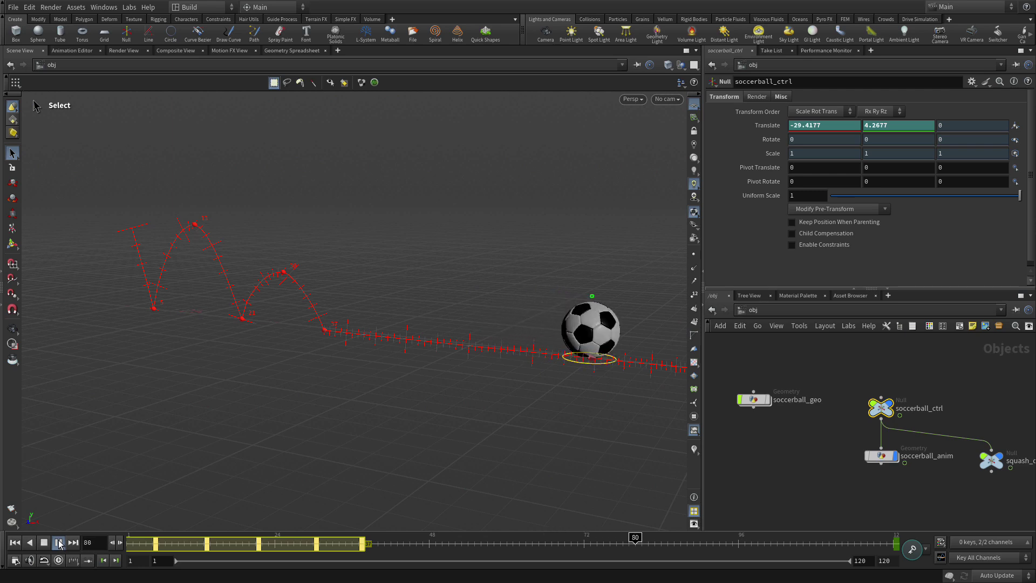
# Step: Stop playback, return to frame 1, and examine the ball's starting position on the motion path up close
pyautogui.click(59, 542)
pyautogui.click(15, 542)
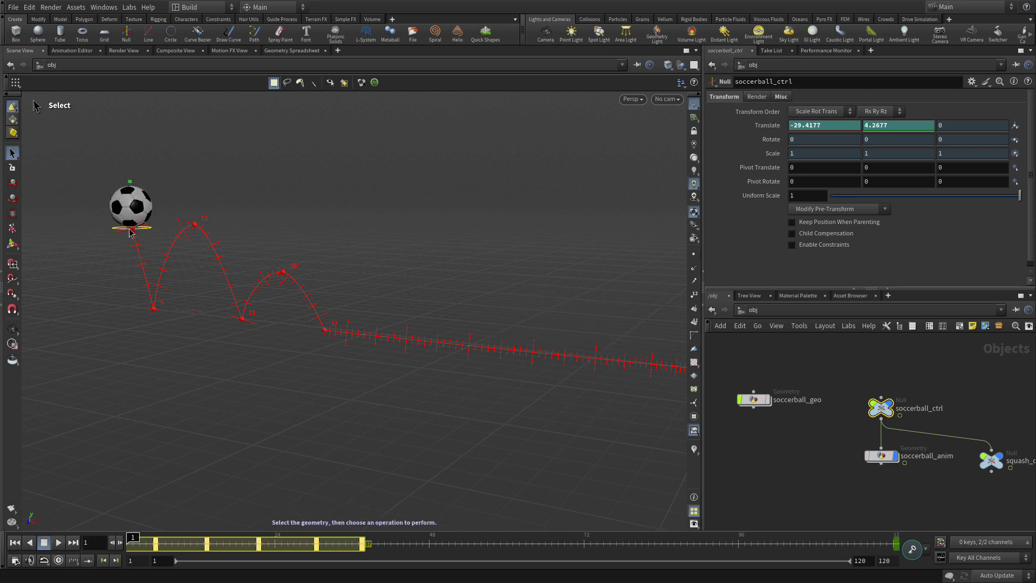
pyautogui.press('Escape')
pyautogui.moveTo(185, 261); pyautogui.dragTo(249, 253)
pyautogui.moveTo(201, 249); pyautogui.dragTo(628, 275, button='middle')
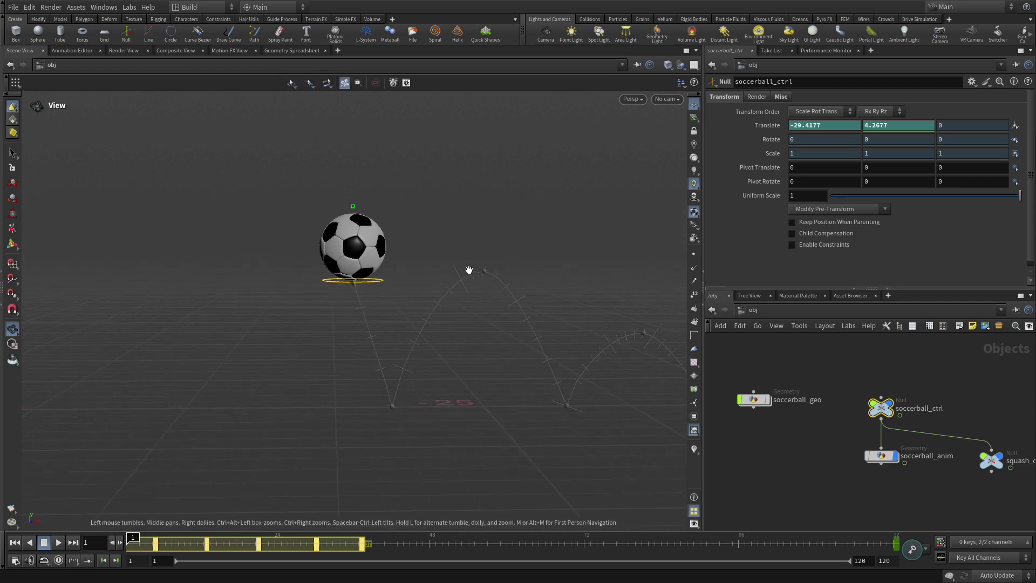
# Step: Try to raise the ball's starting position at frame 1 to about X -30.13, Y 6.26
pyautogui.press('s')
pyautogui.press('s')
pyautogui.click(352, 284)
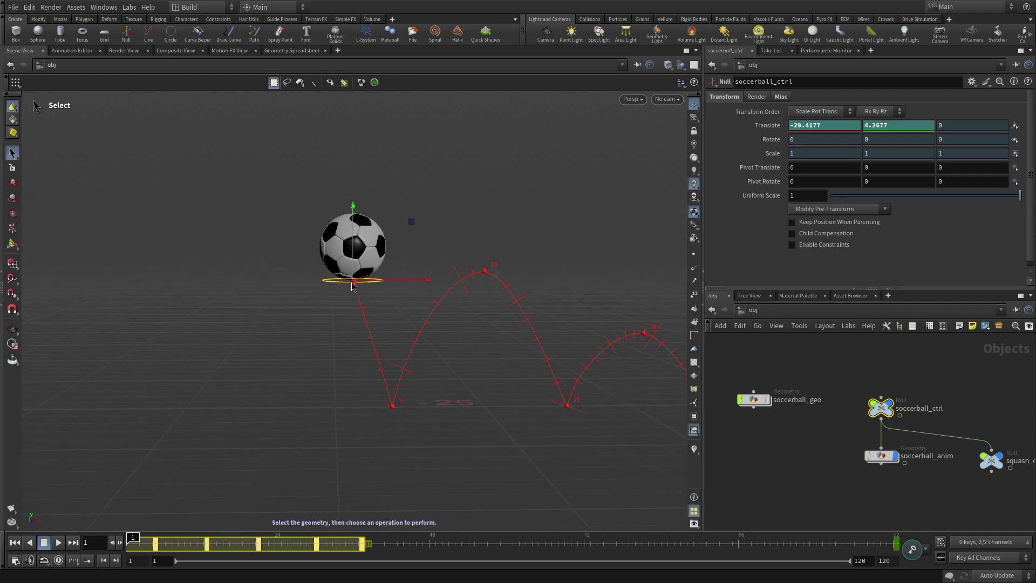
pyautogui.moveTo(354, 238); pyautogui.dragTo(366, 168)
pyautogui.moveTo(395, 220); pyautogui.dragTo(375, 220)
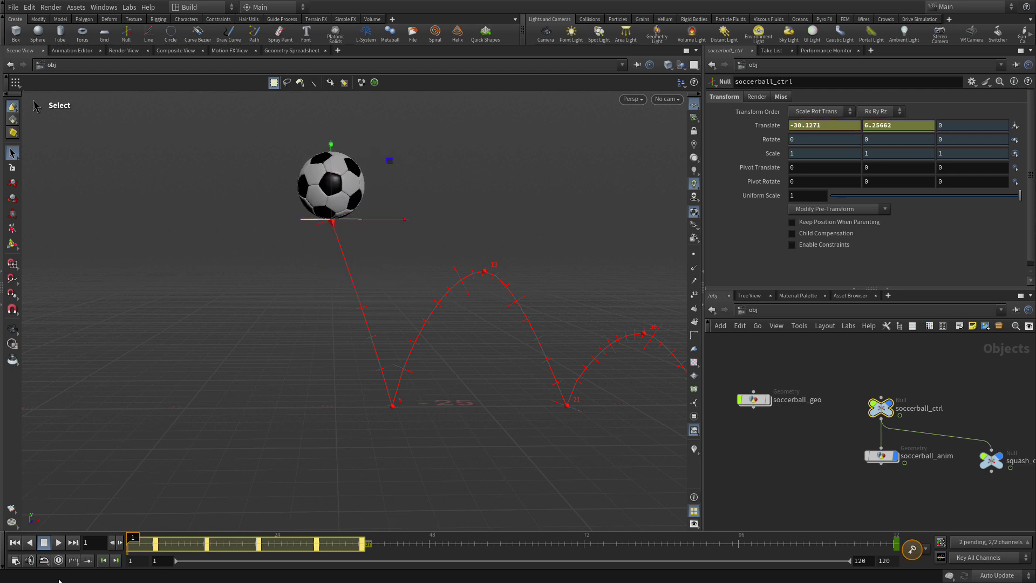
pyautogui.click(139, 540)
pyautogui.moveTo(155, 534); pyautogui.dragTo(130, 534)
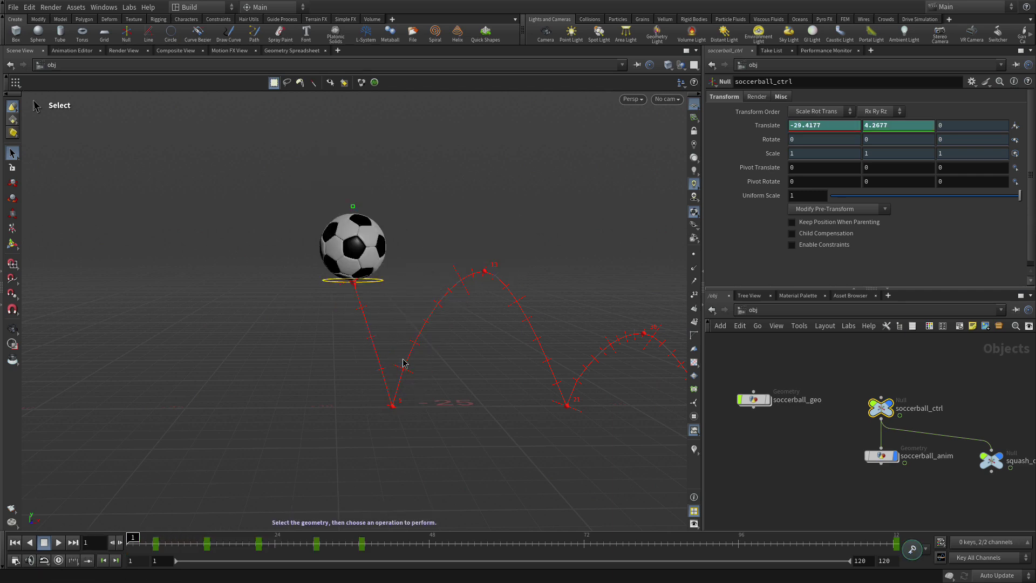
# Step: In the Animation Editor, shift soccerball_ctrl's Translate Y bounce keys 4 frames later so the first one falls on frame 1
pyautogui.click(72, 51)
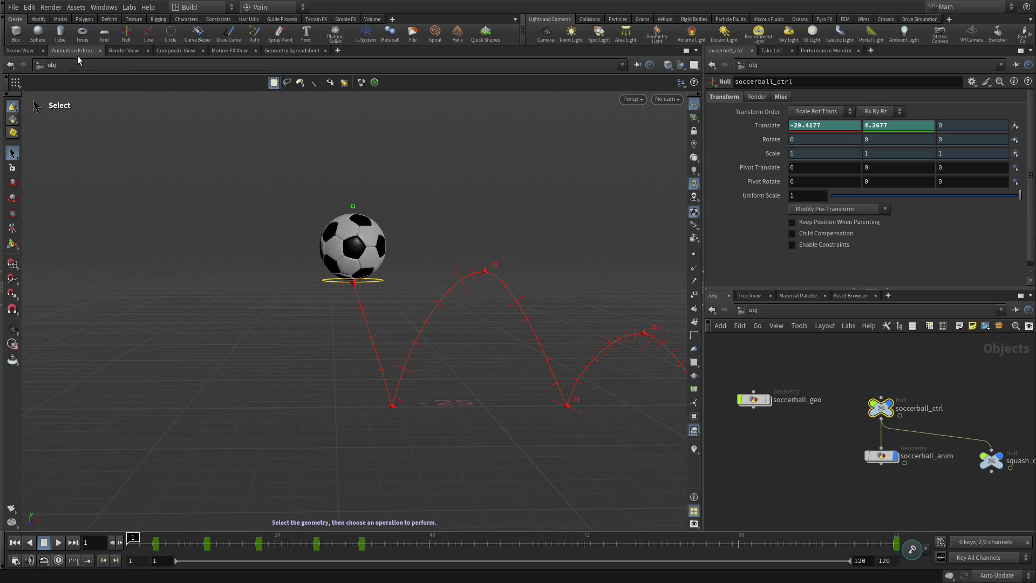
pyautogui.moveTo(202, 221); pyautogui.dragTo(379, 316, button='middle')
pyautogui.moveTo(281, 132); pyautogui.dragTo(494, 236)
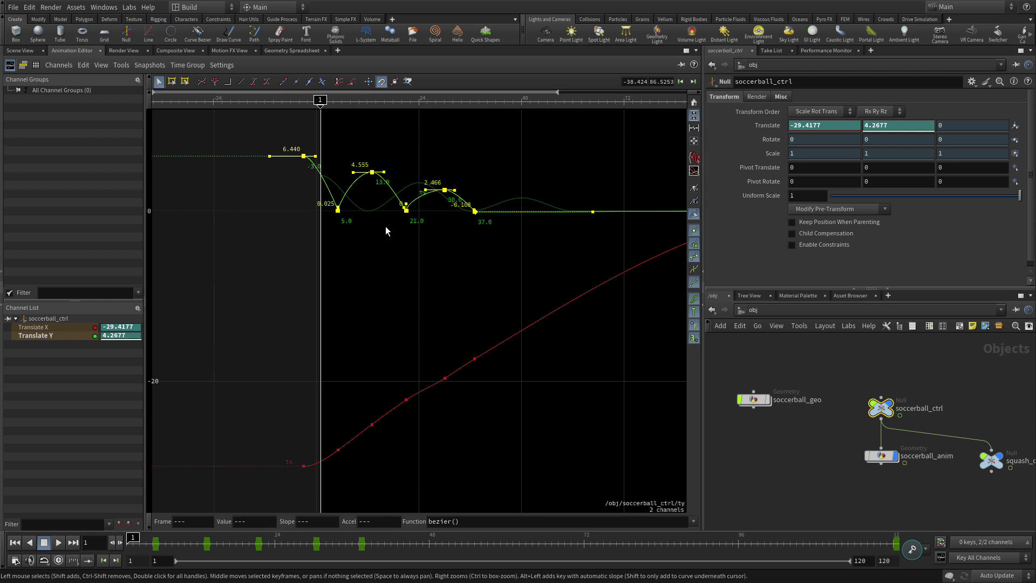
pyautogui.moveTo(386, 221); pyautogui.dragTo(402, 222, button='middle')
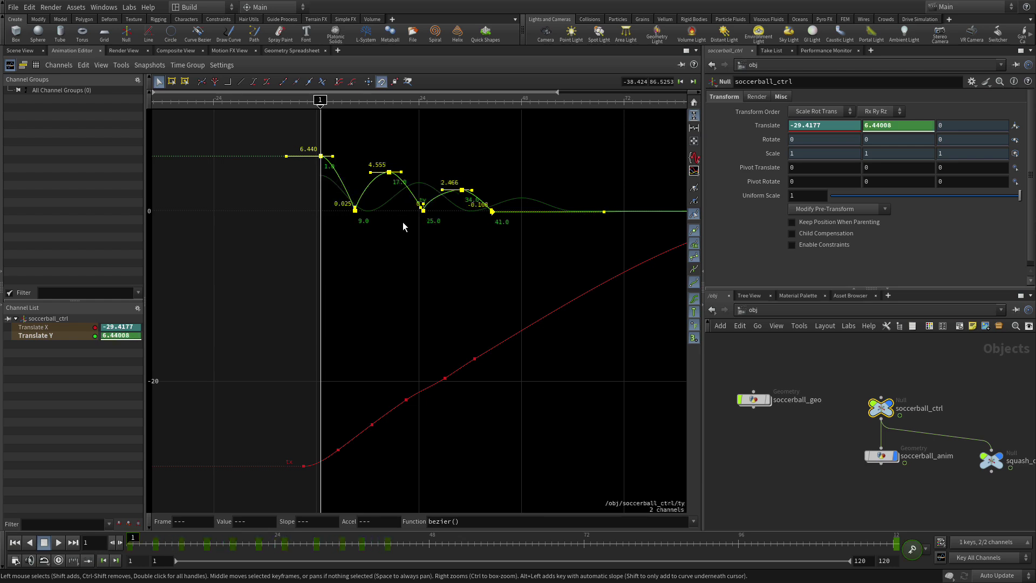
pyautogui.click(363, 130)
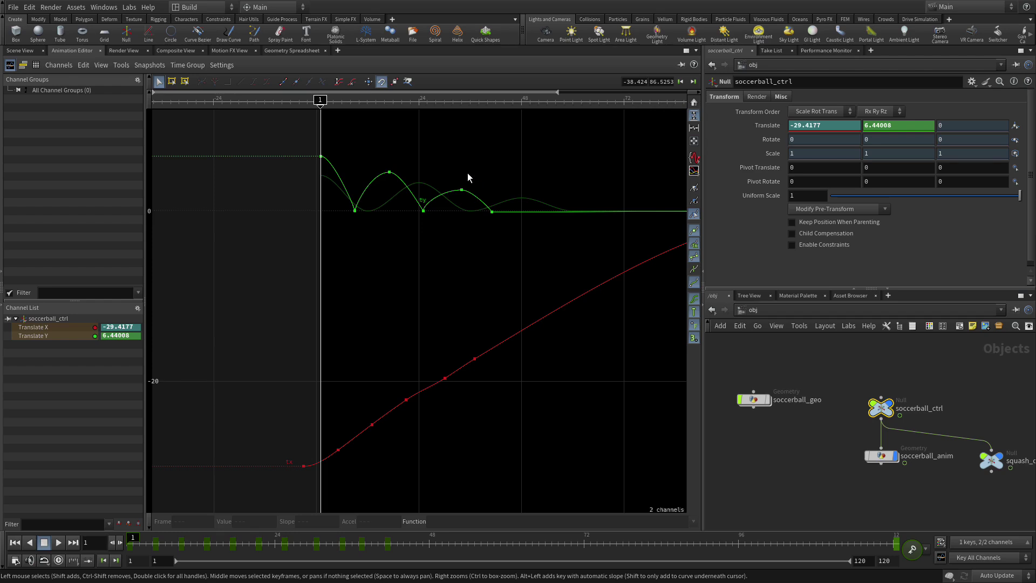
# Step: Move the Translate Y key at the last bounce peak to frame 33, midway between the two ground contacts
pyautogui.click(461, 190)
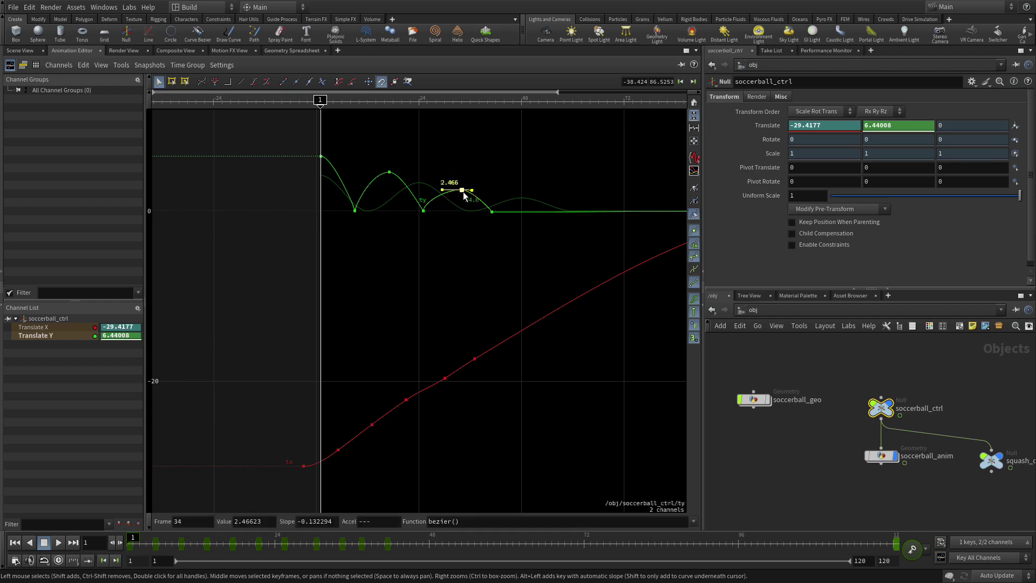
pyautogui.click(463, 193)
pyautogui.moveTo(458, 187); pyautogui.dragTo(653, 108, button='right')
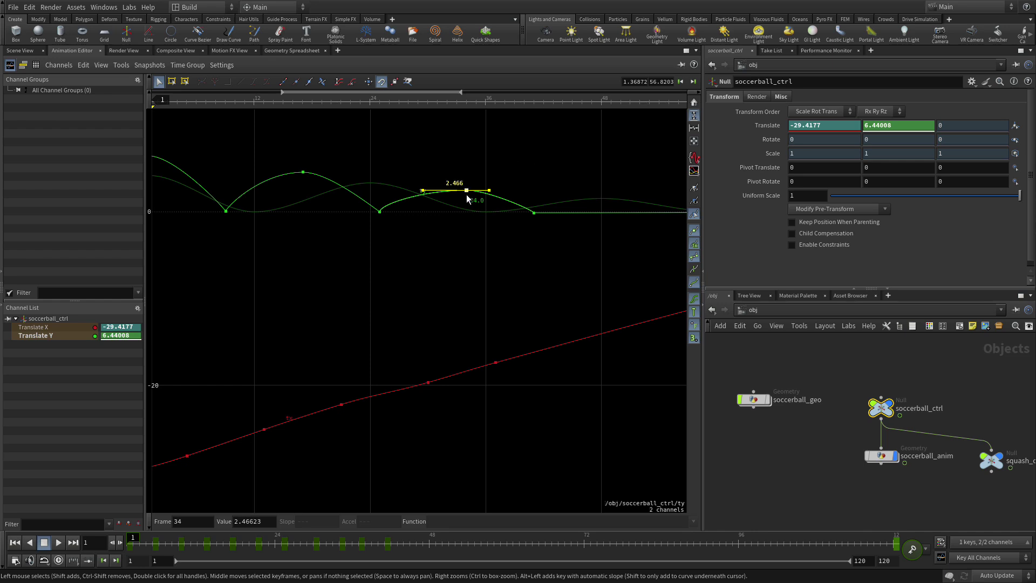
pyautogui.moveTo(466, 190); pyautogui.dragTo(457, 190)
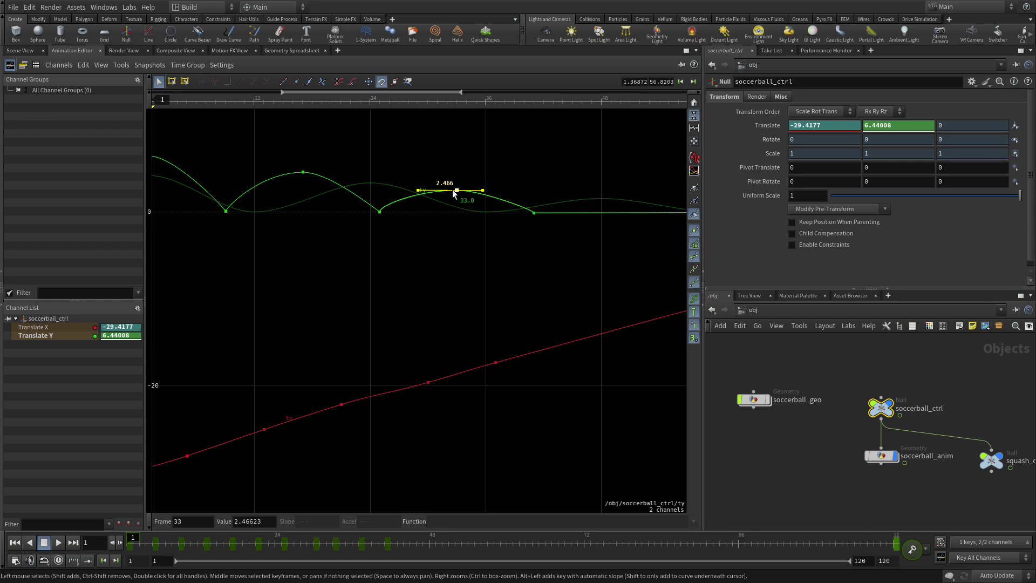
pyautogui.click(470, 273)
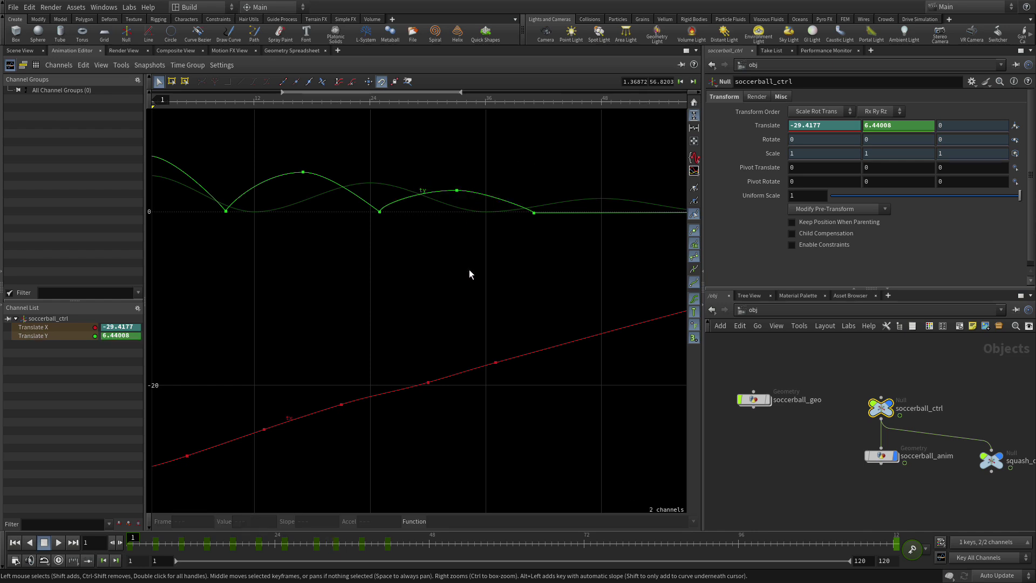
# Step: Show the whole motion path in the scene, play the retimed animation, and return to frame 1
pyautogui.click(20, 51)
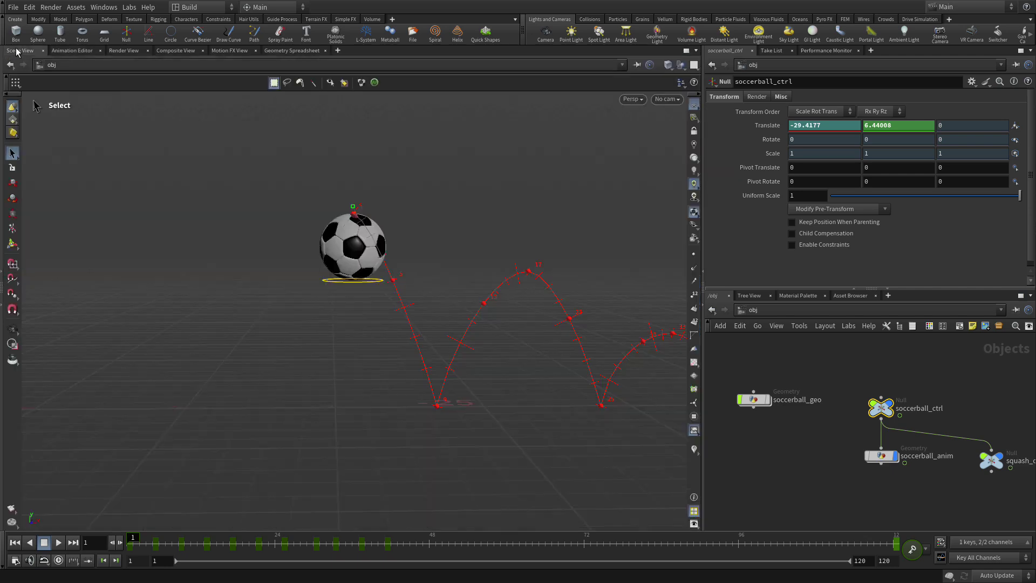
pyautogui.moveTo(439, 435); pyautogui.dragTo(212, 433)
pyautogui.moveTo(524, 418); pyautogui.dragTo(269, 316, button='middle')
pyautogui.moveTo(488, 351); pyautogui.dragTo(385, 355)
pyautogui.moveTo(488, 361); pyautogui.dragTo(390, 378, button='middle')
pyautogui.scroll(3, 389, 377)
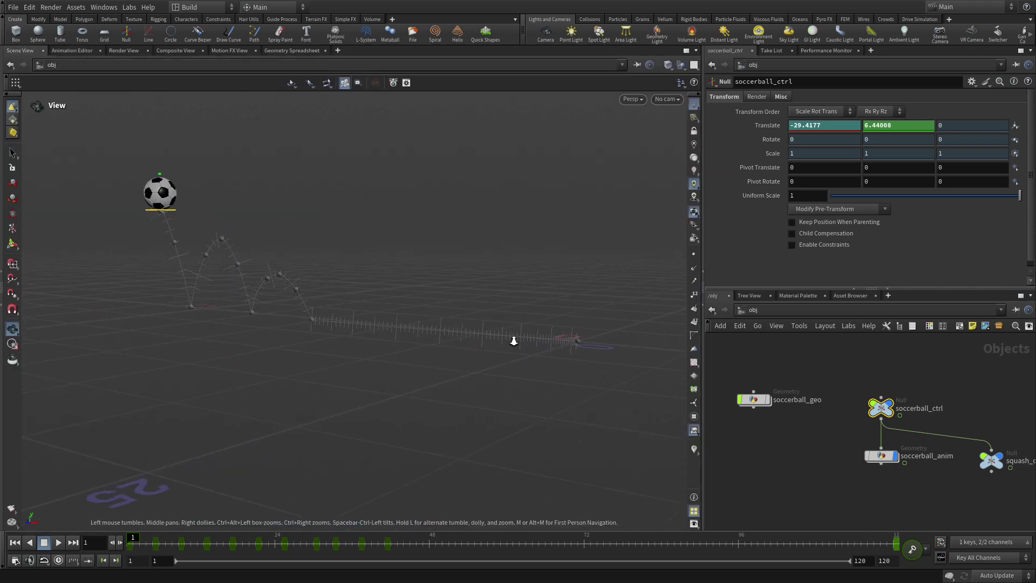
pyautogui.press('s')
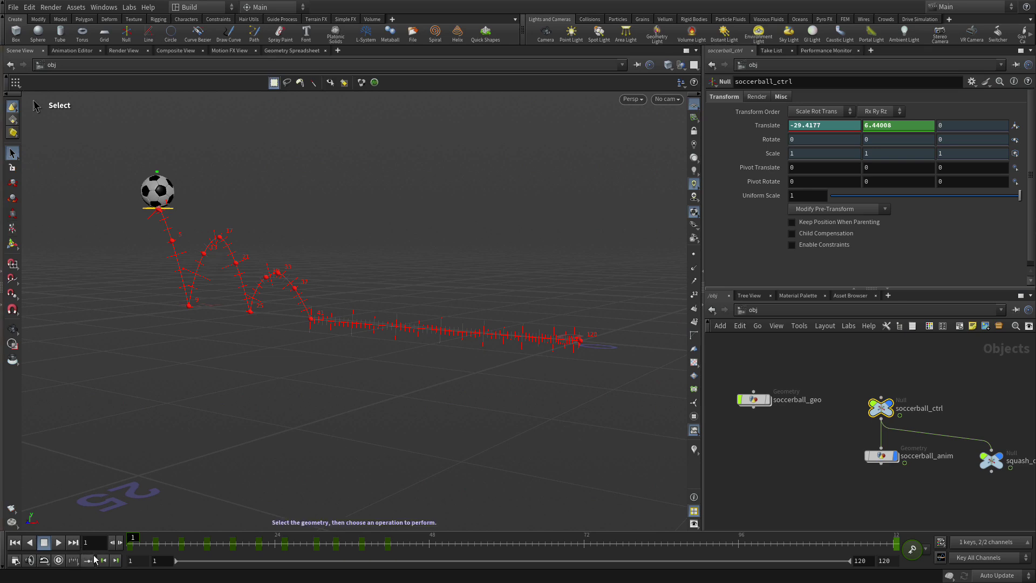
pyautogui.click(58, 543)
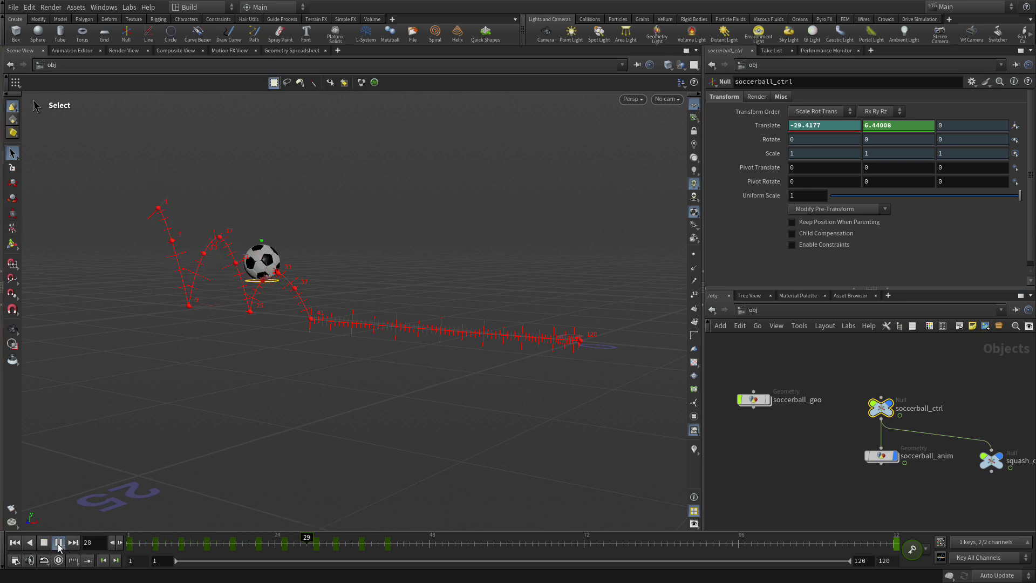
pyautogui.click(44, 543)
pyautogui.click(12, 544)
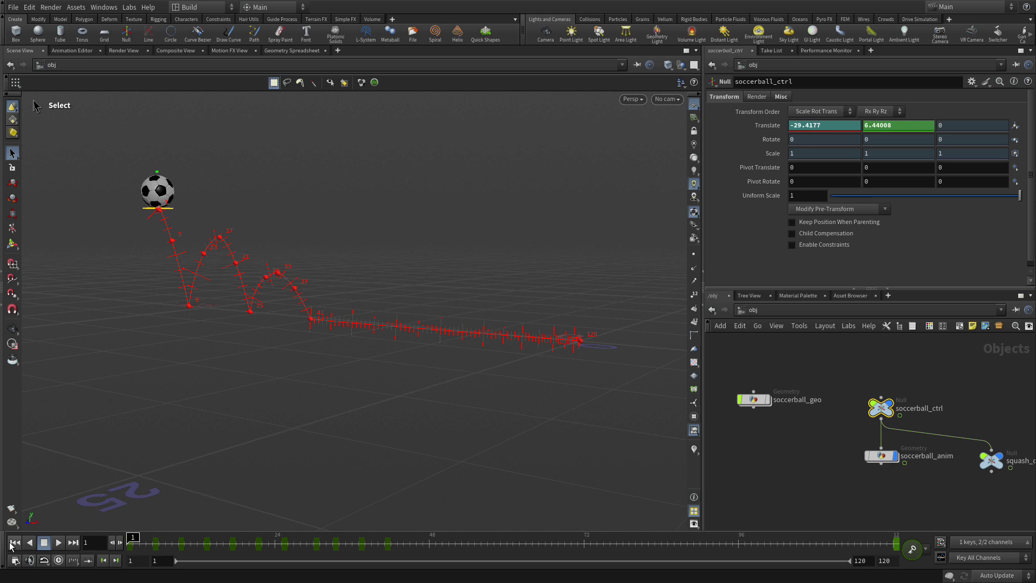
# Step: Isolate soccerball_ctrl's Translate X curve and delete all its keys between the first and the last
pyautogui.click(72, 51)
pyautogui.keyDown('ctrl'); pyautogui.click(61, 336); pyautogui.keyUp('ctrl')
pyautogui.moveTo(532, 380); pyautogui.dragTo(162, 416, button='right')
pyautogui.moveTo(615, 411); pyautogui.dragTo(337, 417, button='middle')
pyautogui.moveTo(361, 280); pyautogui.dragTo(228, 459)
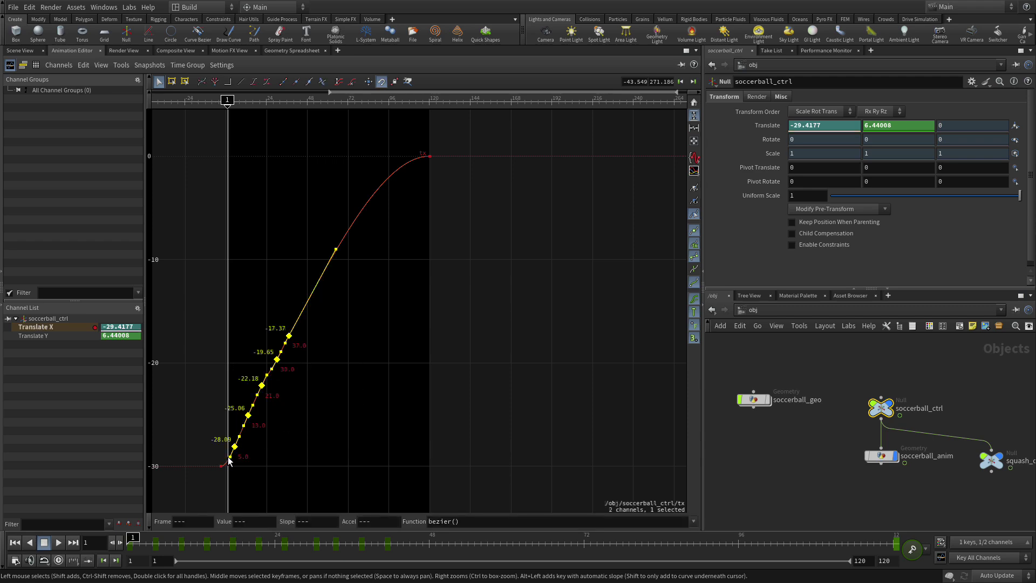
pyautogui.press('Delete')
# Step: Steepen the outgoing tangent of the first Translate X key so the ball starts fast and gradually slows down
pyautogui.click(221, 466)
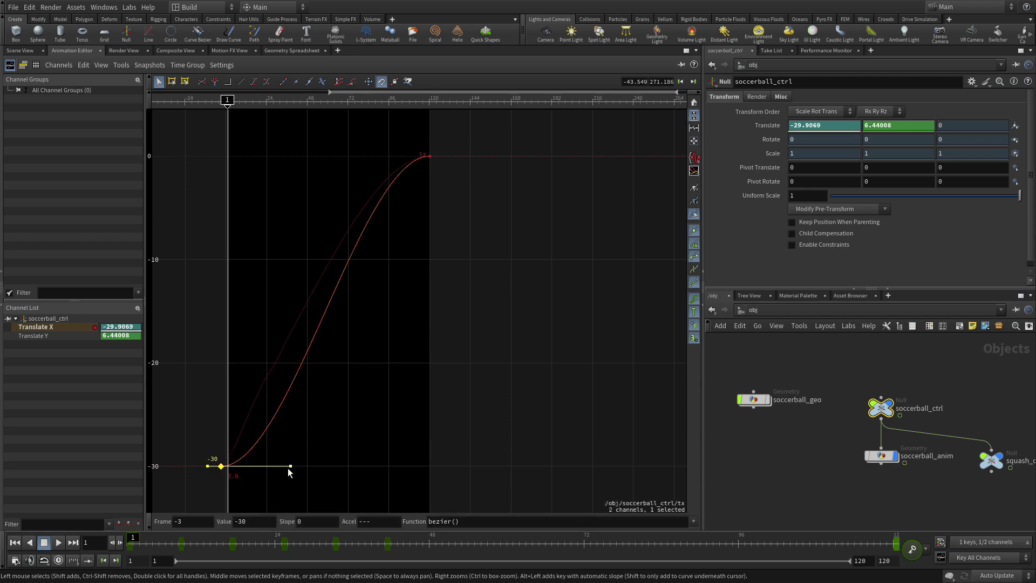
pyautogui.moveTo(291, 466); pyautogui.dragTo(270, 387)
pyautogui.moveTo(270, 389); pyautogui.dragTo(274, 301)
pyautogui.click(459, 238)
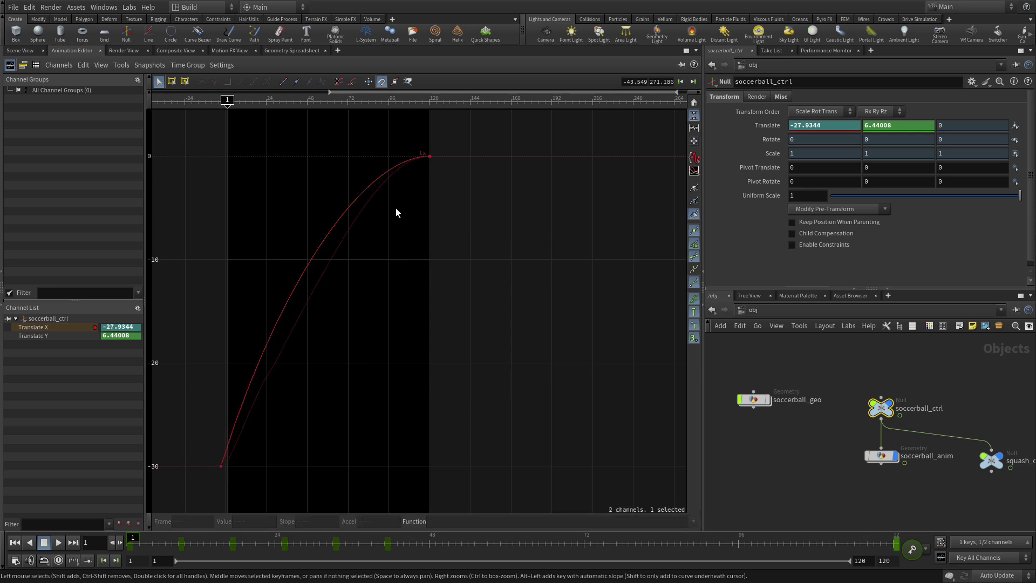
# Step: Play the animation in the scene with the smoothed forward motion, stop it, and return to frame 1
pyautogui.click(20, 50)
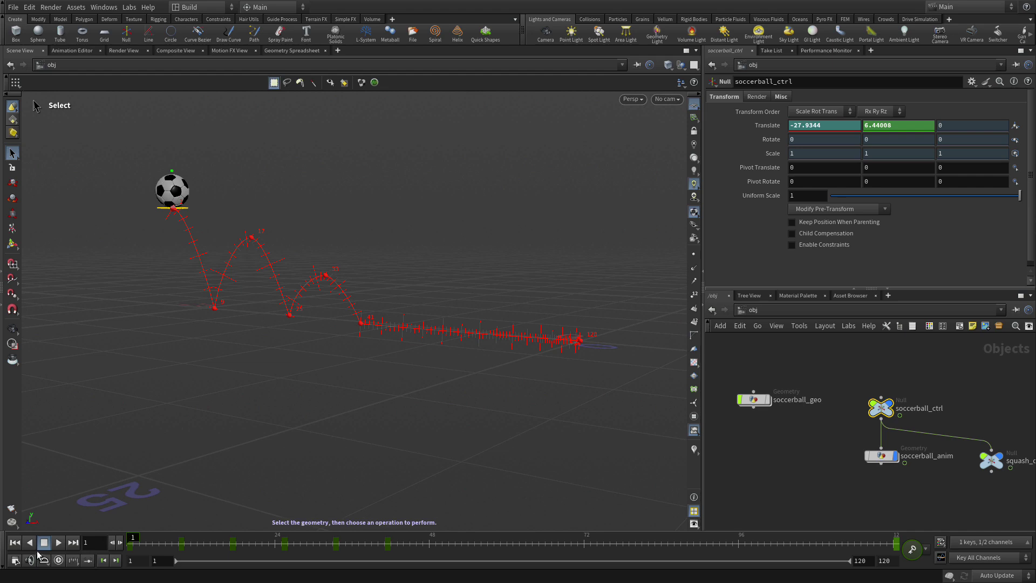
pyautogui.click(58, 543)
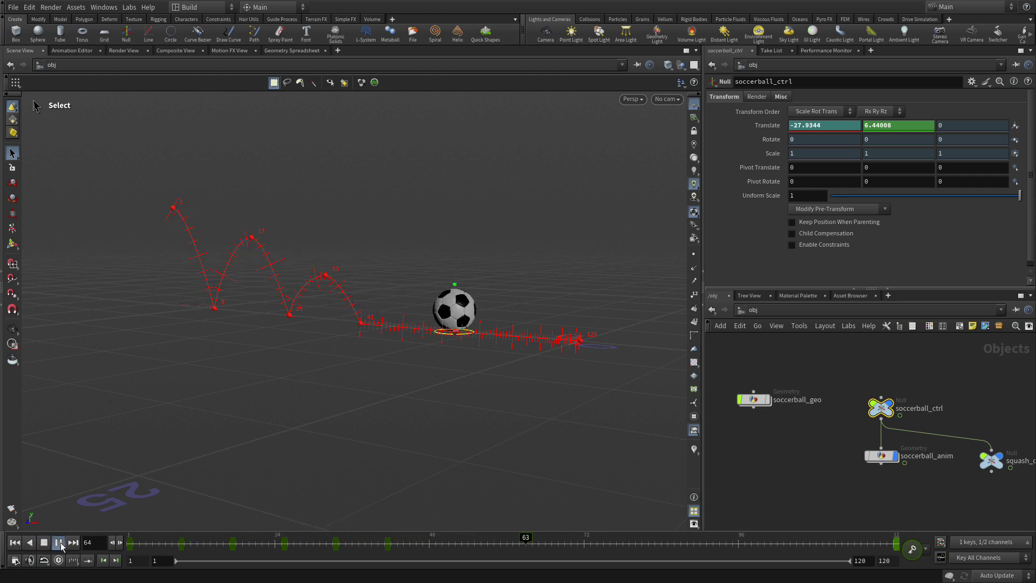
pyautogui.click(59, 542)
pyautogui.click(14, 542)
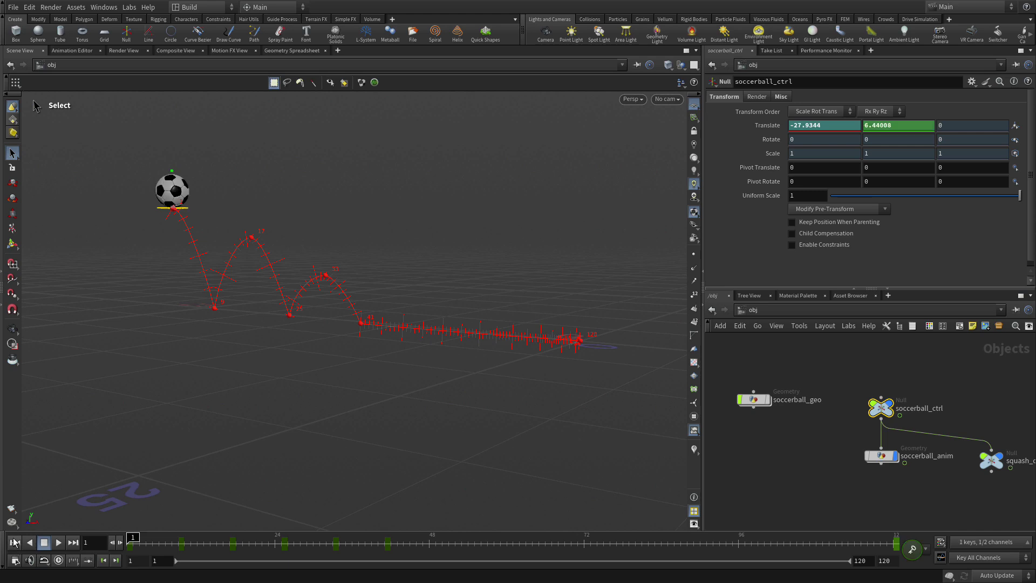
# Step: Select squash_ctrl with the Pose tool and turn off its motion path
pyautogui.click(993, 463)
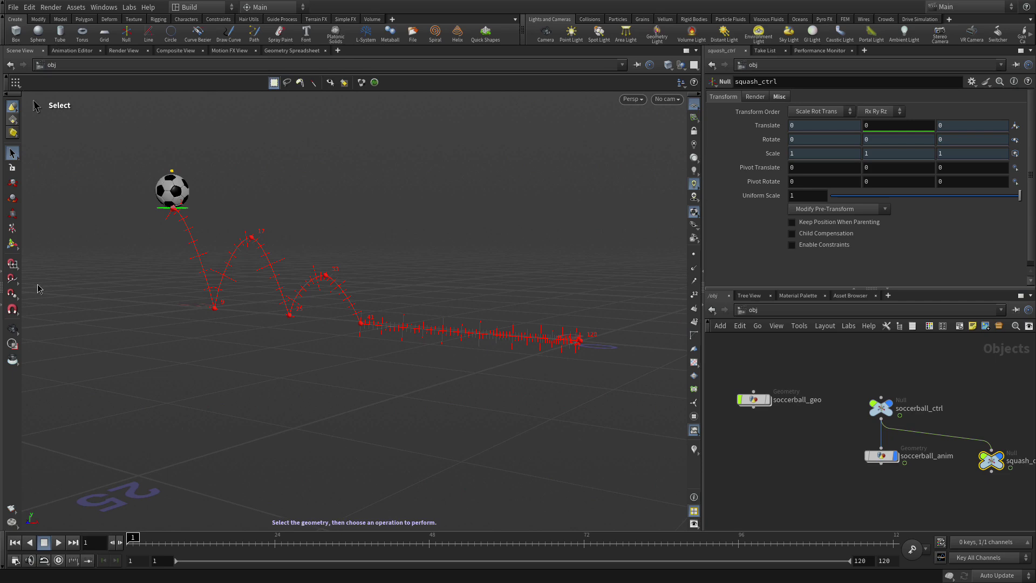
pyautogui.click(12, 231)
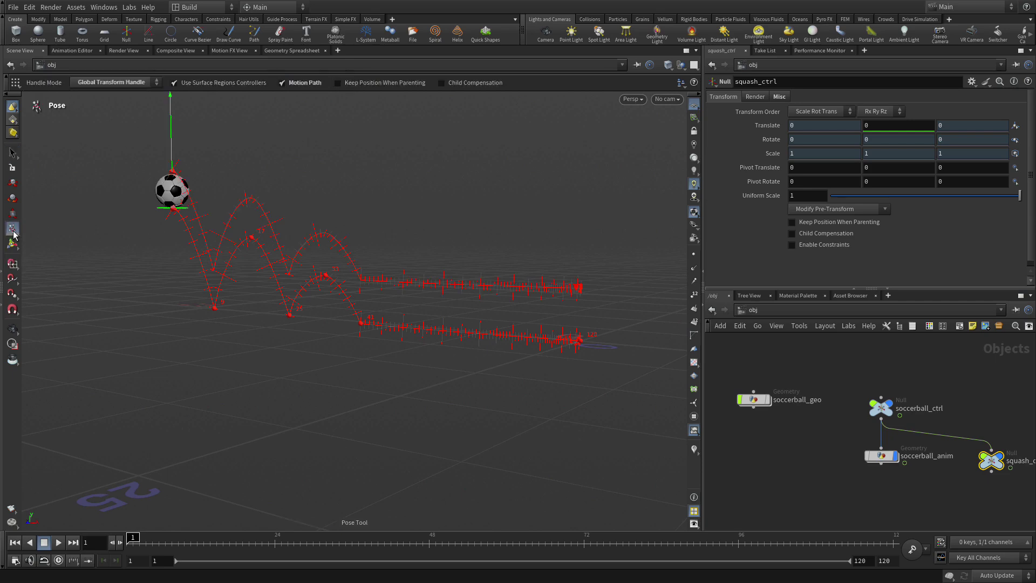
pyautogui.click(303, 82)
pyautogui.press('Escape')
pyautogui.moveTo(184, 169); pyautogui.dragTo(359, 282)
pyautogui.press('Escape')
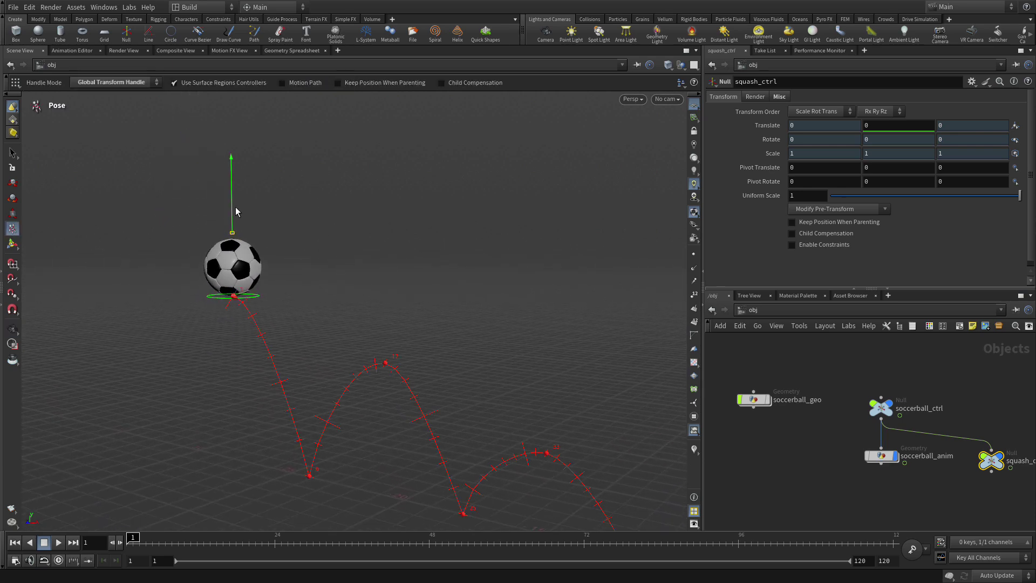
# Step: Stretch the ball to a squash_ctrl Translate Y of about 0.446 and key it at frames 1 and 8
pyautogui.moveTo(231, 203); pyautogui.dragTo(226, 191)
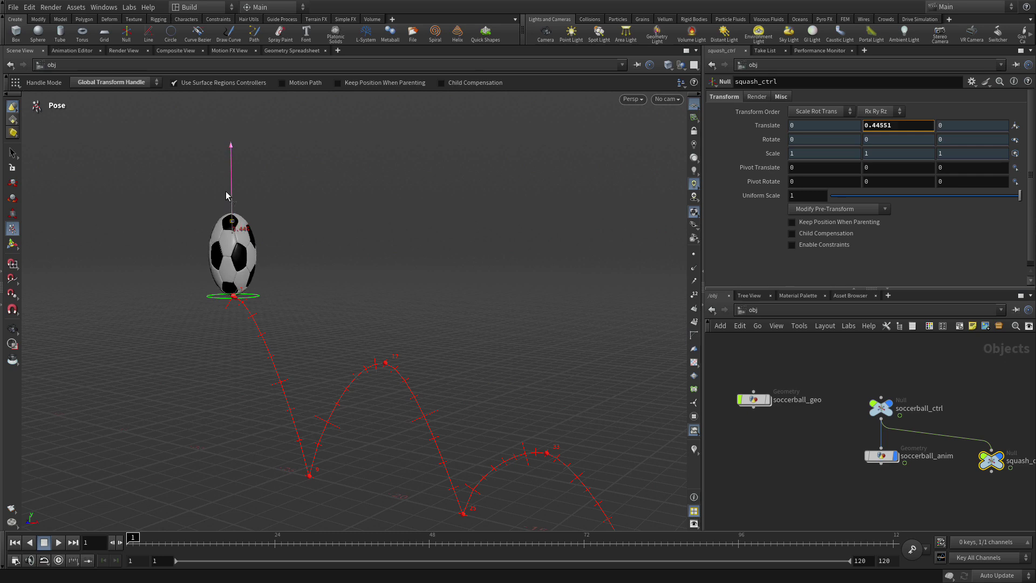
pyautogui.press('k')
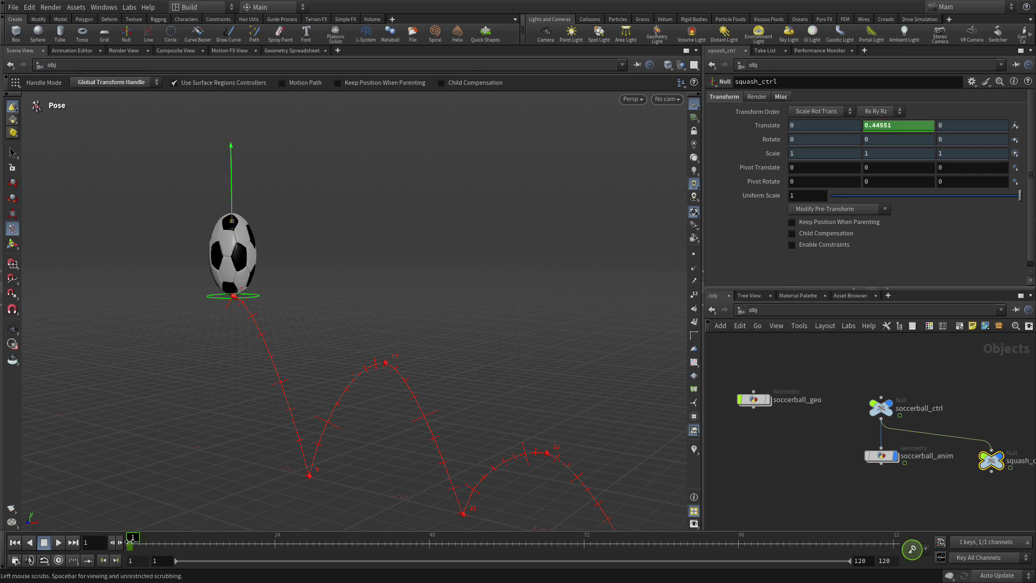
pyautogui.moveTo(151, 536); pyautogui.dragTo(183, 536)
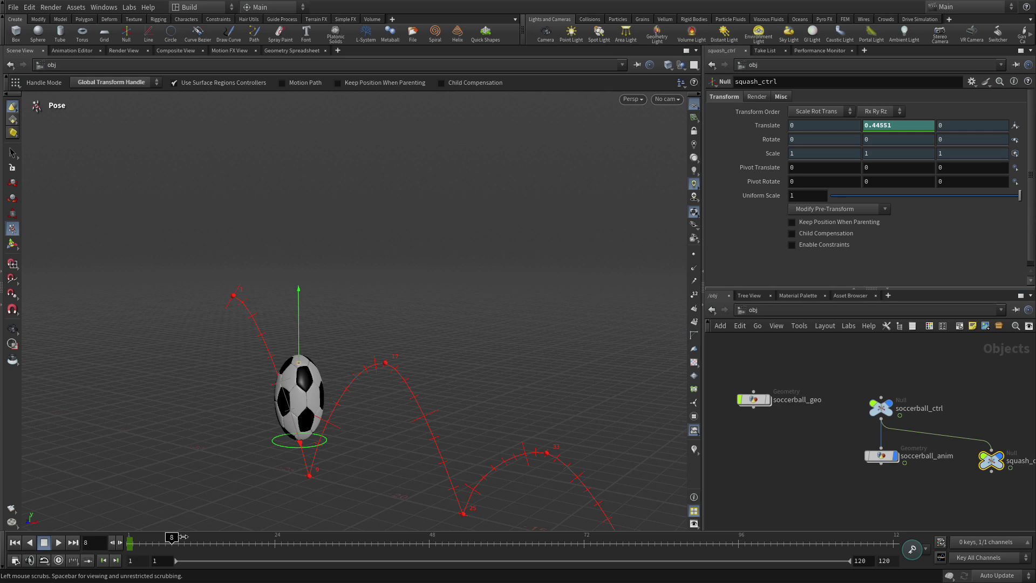
pyautogui.press('k')
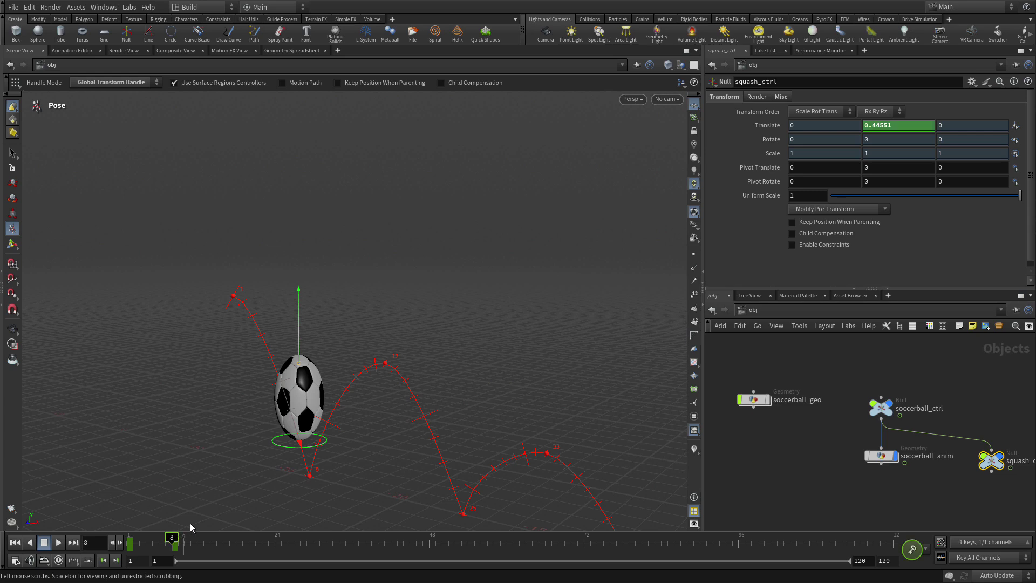
# Step: Key squash_ctrl's Translate Y at about -0.206 on the frame 9 ground contact and about 0.162 on frame 10
pyautogui.moveTo(171, 537); pyautogui.dragTo(178, 537)
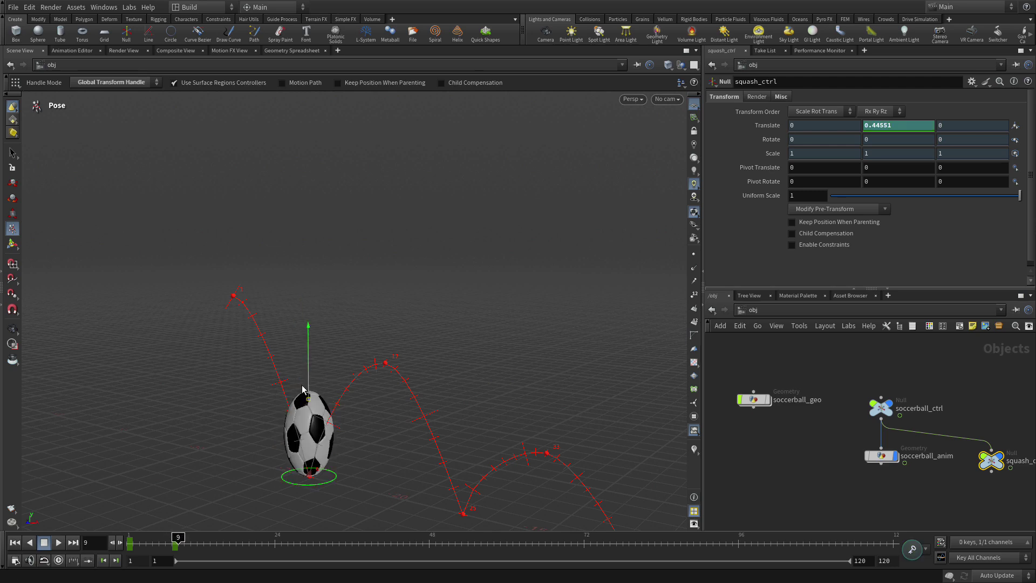
pyautogui.moveTo(306, 369); pyautogui.dragTo(305, 390)
pyautogui.press('k')
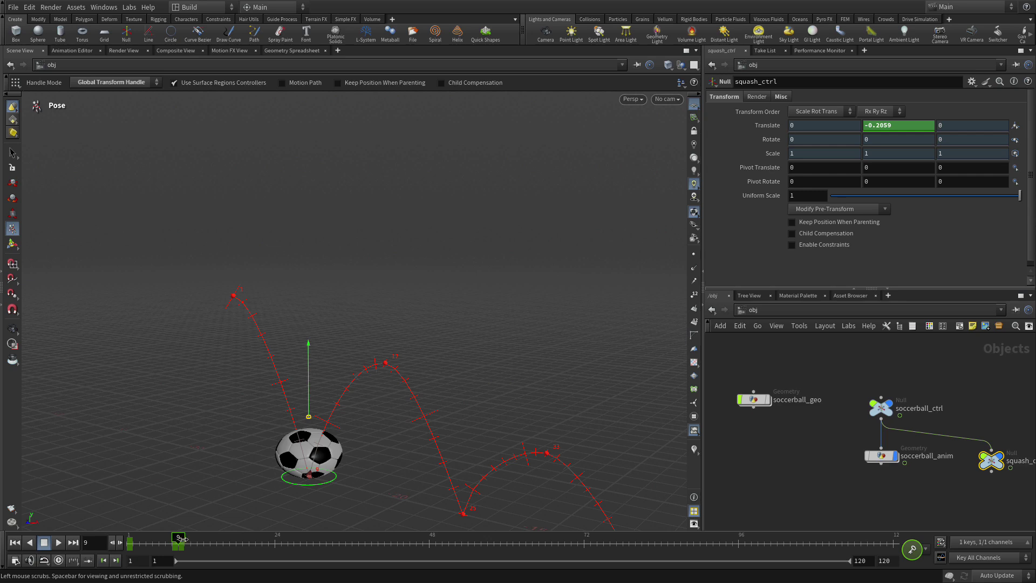
pyautogui.moveTo(180, 538); pyautogui.dragTo(184, 538)
pyautogui.moveTo(321, 360); pyautogui.dragTo(323, 350)
pyautogui.press('k')
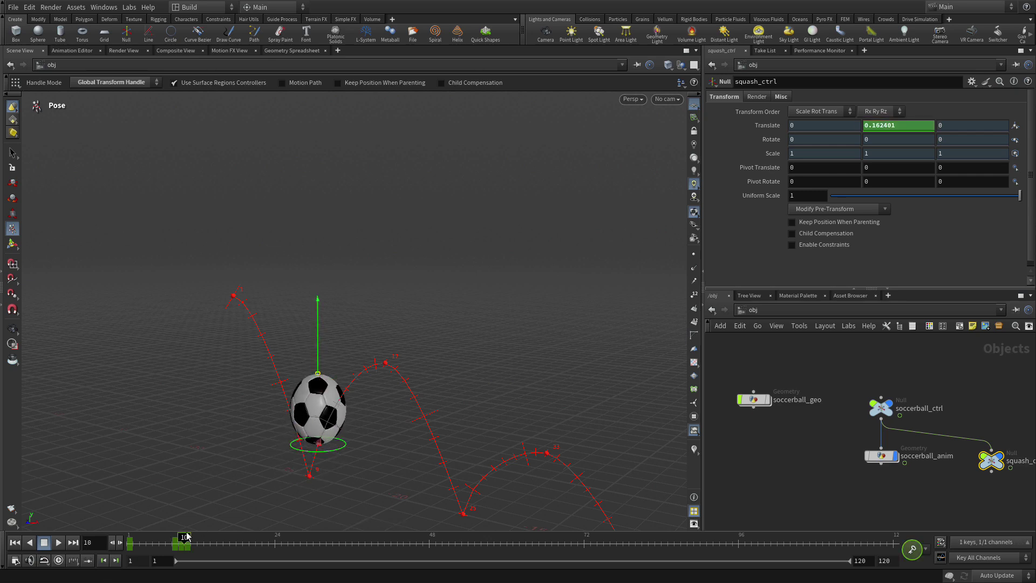
# Step: Stretch the ball at the frame 17 bounce peak to a squash_ctrl Translate Y of about 0.393 and key it
pyautogui.moveTo(184, 537); pyautogui.dragTo(235, 535)
pyautogui.moveTo(386, 244); pyautogui.dragTo(389, 237)
pyautogui.press('k')
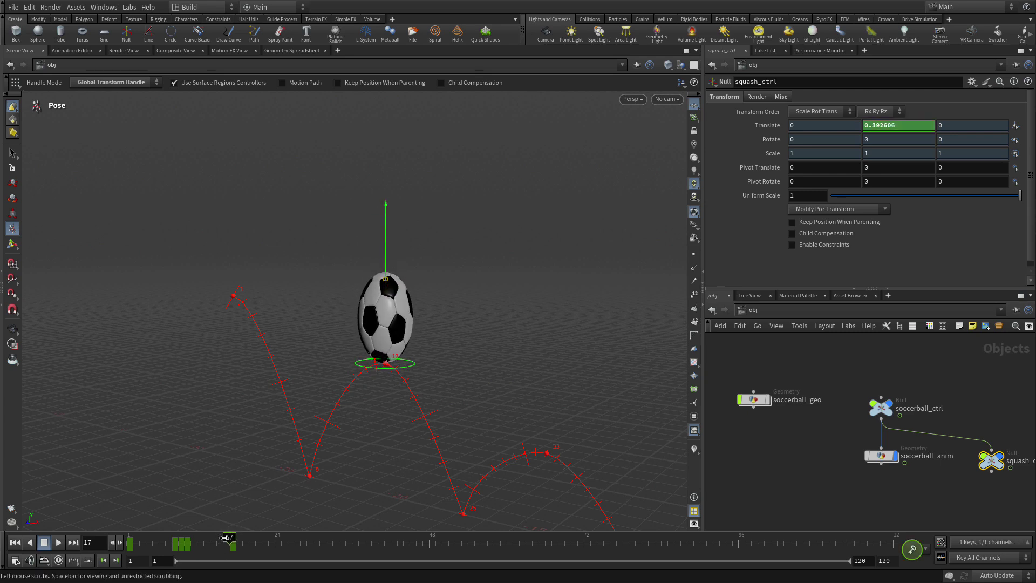
# Step: Stretch the ball at frame 24 to a squash_ctrl Translate Y of about 0.274 and key it
pyautogui.moveTo(230, 537); pyautogui.dragTo(276, 536)
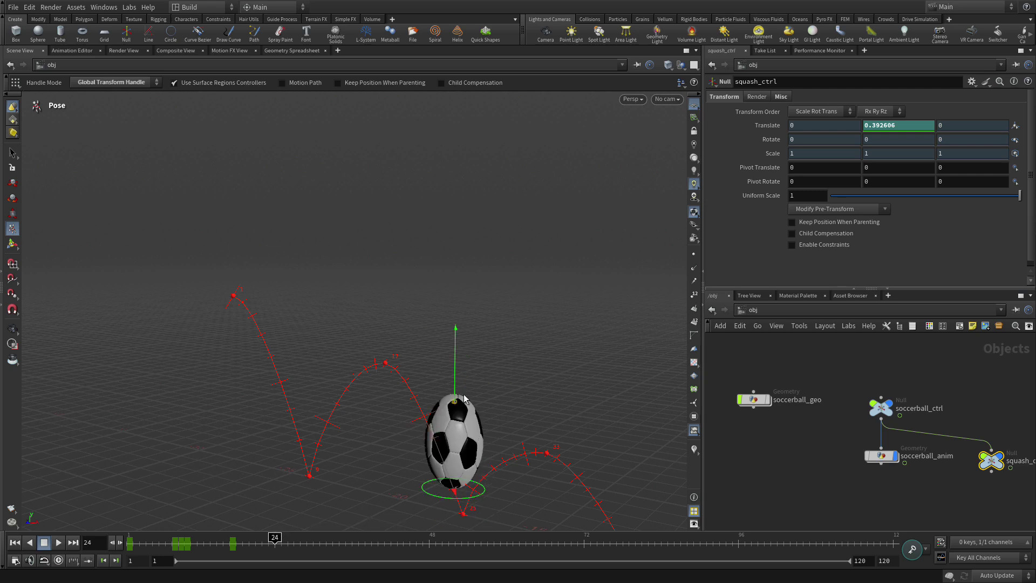
pyautogui.moveTo(454, 368); pyautogui.dragTo(458, 372)
pyautogui.press('k')
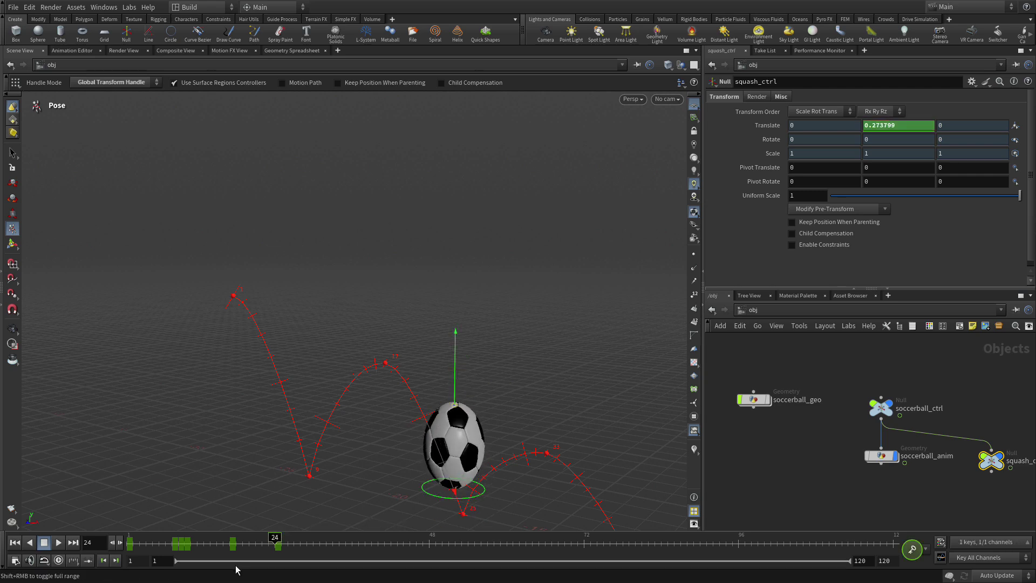
# Step: Key squash_ctrl's Translate Y at about -0.256 on the frame 25 ground contact and about 0.159 on frame 26
pyautogui.click(279, 538)
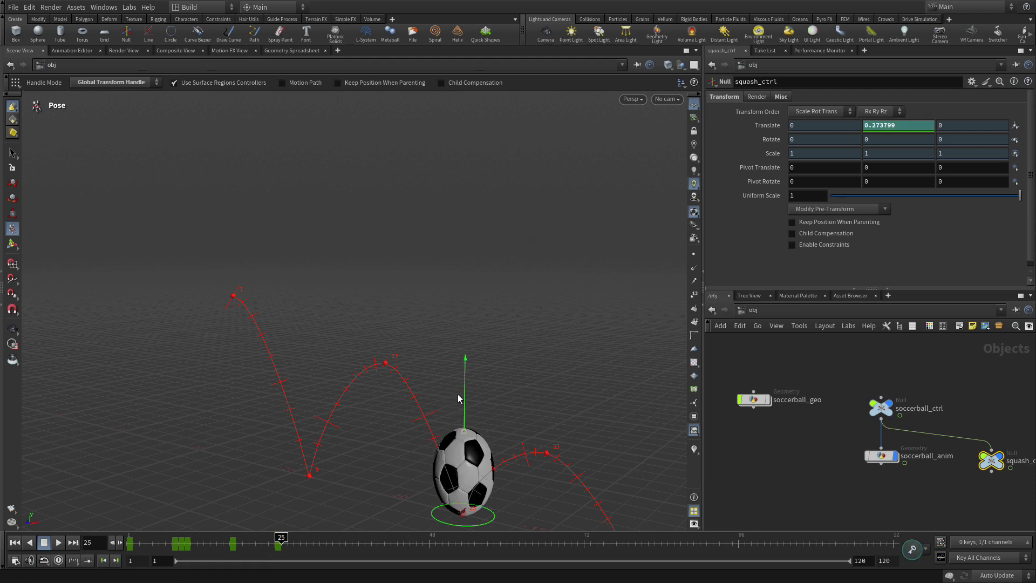
pyautogui.moveTo(465, 392); pyautogui.dragTo(467, 409)
pyautogui.press('k')
pyautogui.click(289, 538)
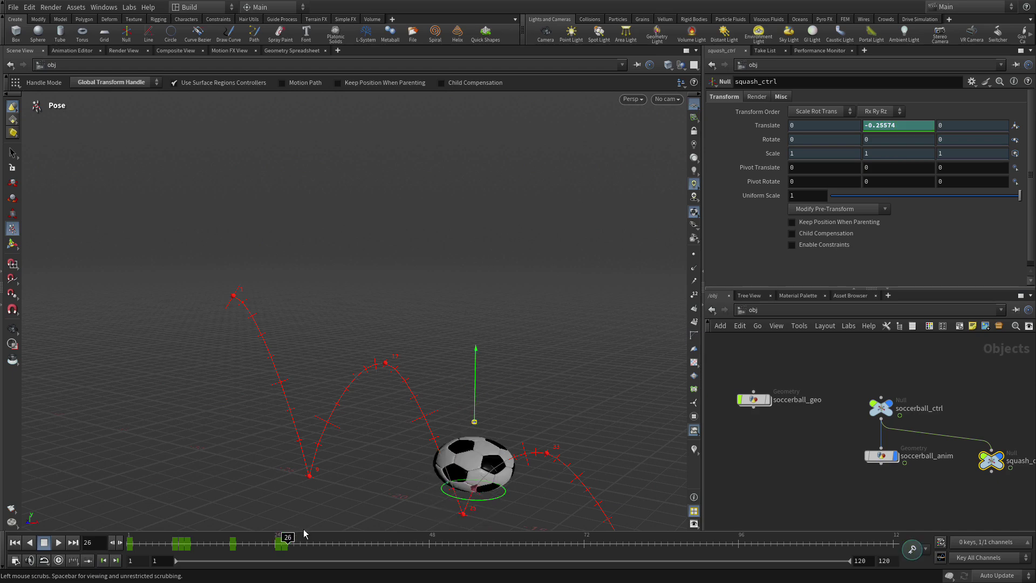
pyautogui.moveTo(476, 410); pyautogui.dragTo(482, 391)
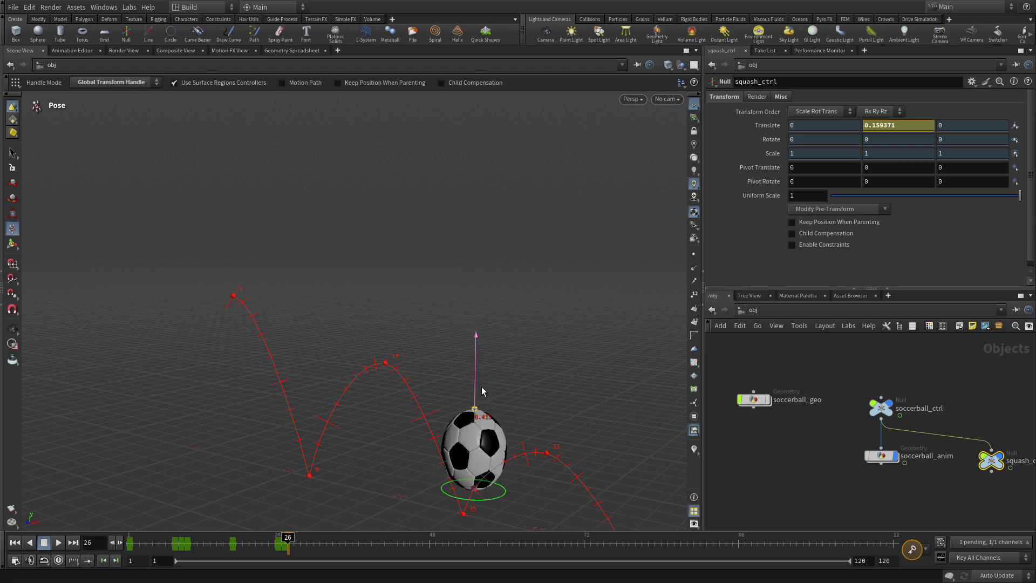
pyautogui.press('k')
# Step: Reframe the bounce path, play the animation from frame 1 to check the squash and stretch, and return to the start
pyautogui.press('Escape')
pyautogui.moveTo(400, 477); pyautogui.dragTo(201, 317, button='middle')
pyautogui.press('Return')
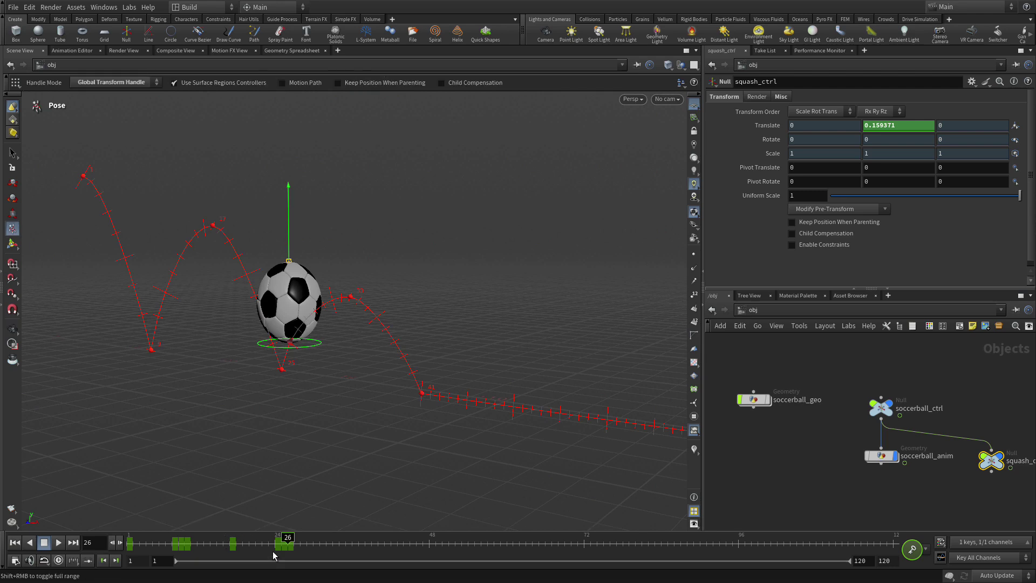
pyautogui.click(264, 538)
pyautogui.moveTo(252, 536); pyautogui.dragTo(97, 532)
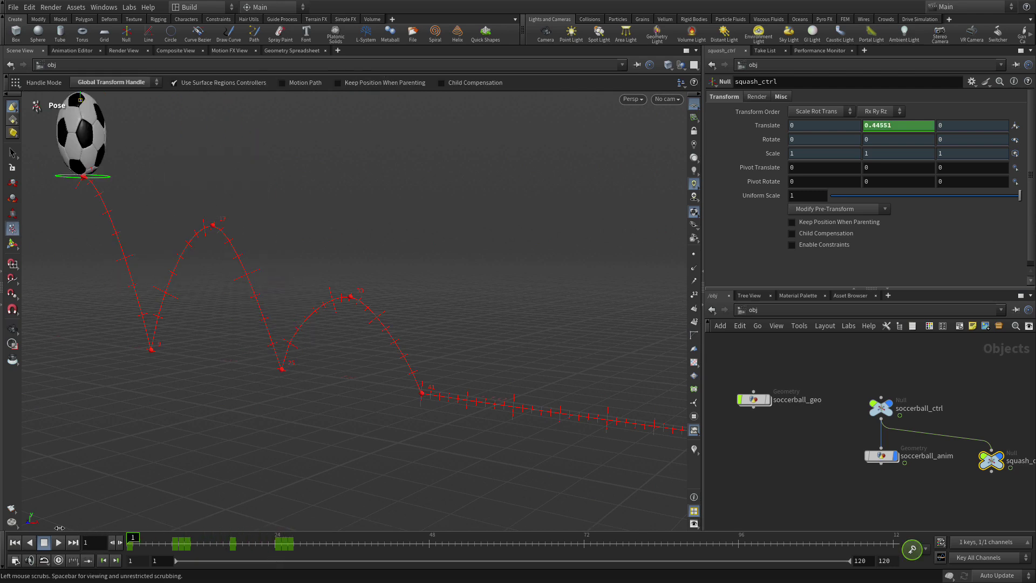
pyautogui.click(58, 543)
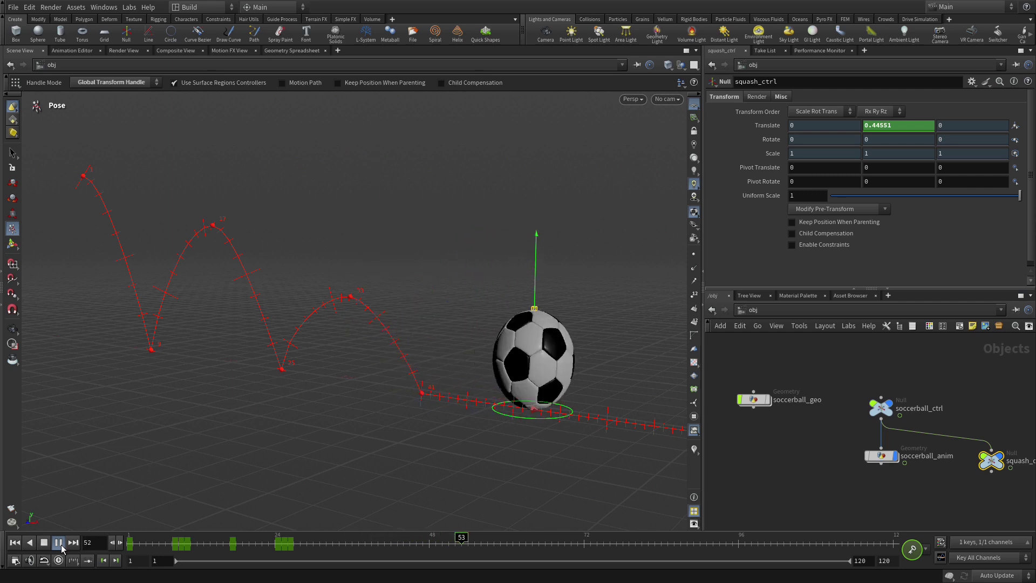
pyautogui.click(44, 543)
pyautogui.click(15, 543)
# Step: Key squash_ctrl's Translate Y at about 0.159 on frame 40 and about -0.318 on the frame 41 ground contact
pyautogui.moveTo(364, 547)
pyautogui.mouseDown()
pyautogui.moveTo(341, 545)
pyautogui.moveTo(380, 544)
pyautogui.mouseUp()
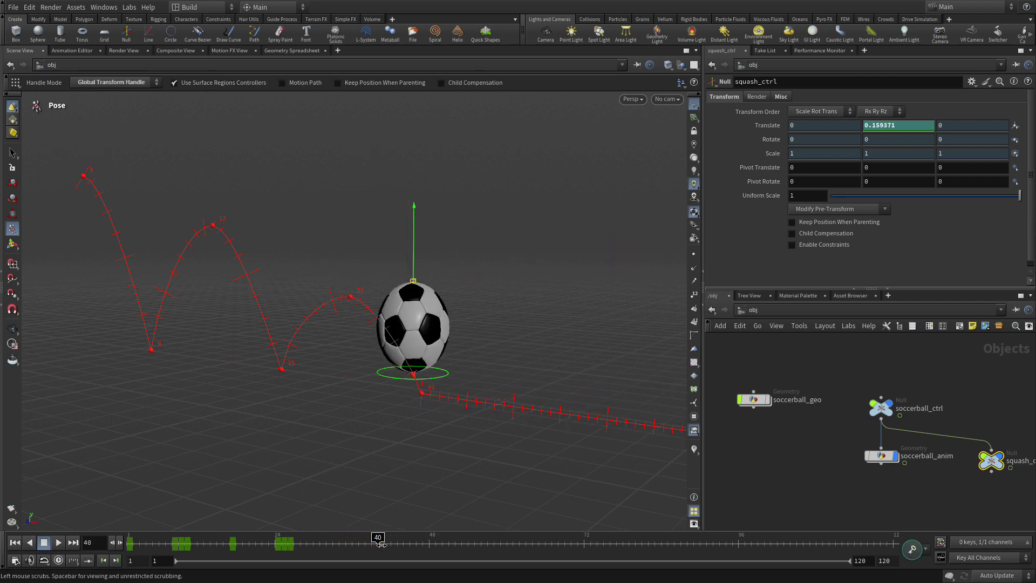
pyautogui.press('k')
pyautogui.click(384, 541)
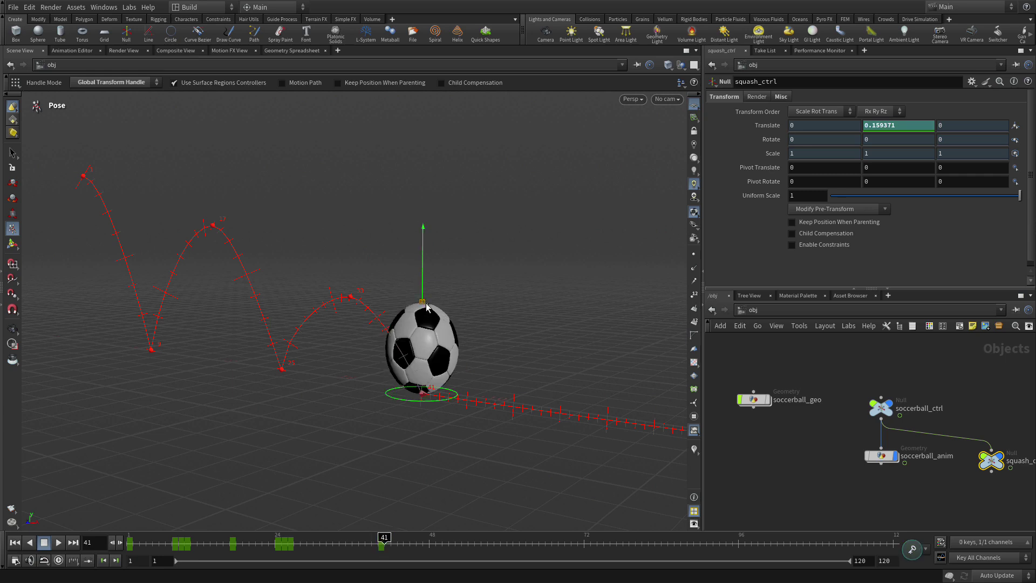
pyautogui.moveTo(426, 286); pyautogui.dragTo(423, 319)
pyautogui.press('k')
# Step: Raise squash_ctrl at frame 43 to ease the ball out of its squash and key the Translate Y
pyautogui.moveTo(385, 537); pyautogui.dragTo(398, 537)
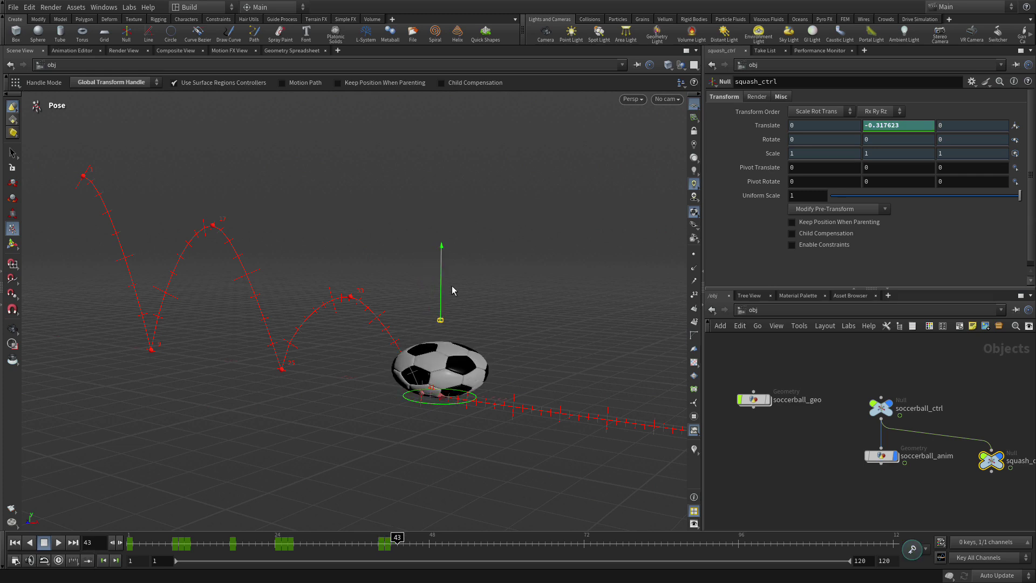
pyautogui.moveTo(441, 297); pyautogui.dragTo(440, 276)
pyautogui.press('k')
# Step: Set squash_ctrl's Translate Y to 0 at frame 46 and key it
pyautogui.moveTo(399, 538); pyautogui.dragTo(425, 538)
pyautogui.moveTo(467, 283); pyautogui.dragTo(469, 289)
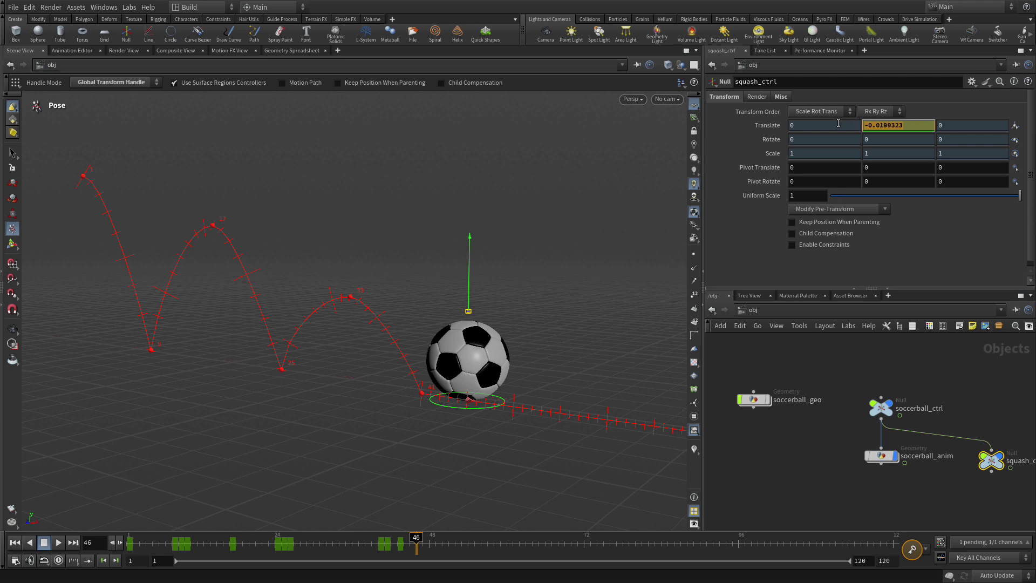
pyautogui.write('0')
pyautogui.press('Return')
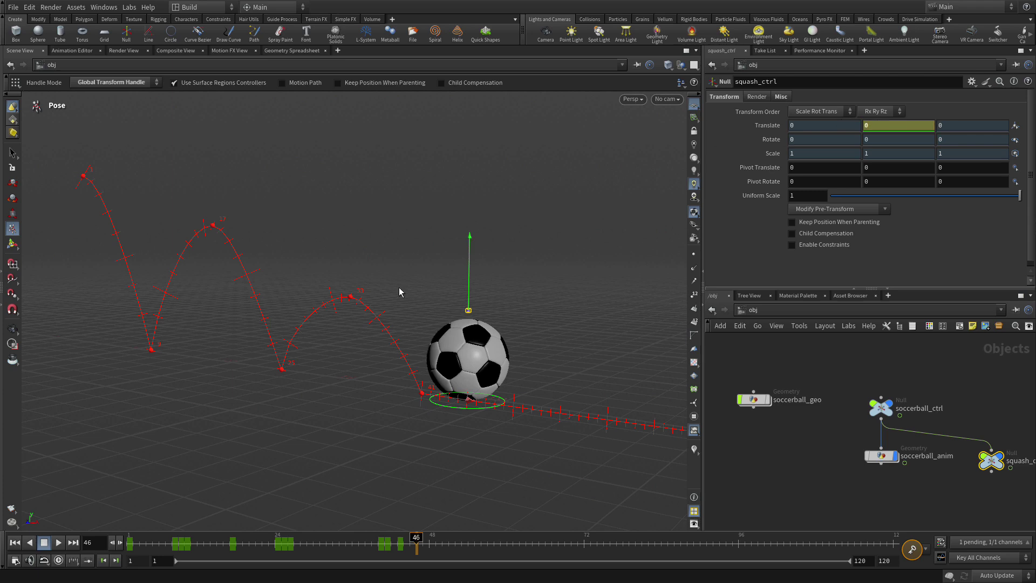
pyautogui.press('k')
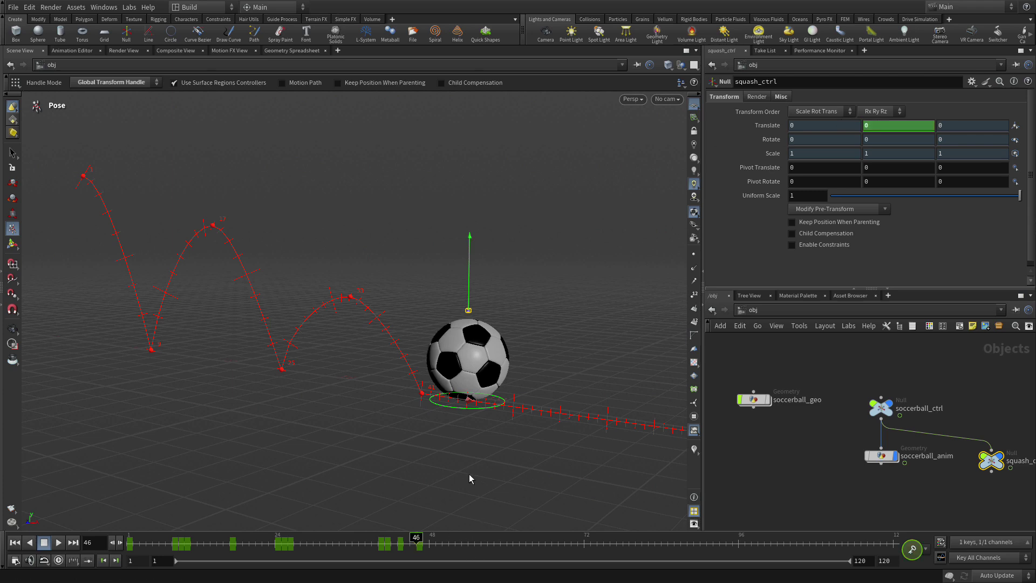
# Step: Play back the whole bounce from frame 1 and view the full motion path to check the squash and stretch
pyautogui.moveTo(198, 540); pyautogui.dragTo(130, 539)
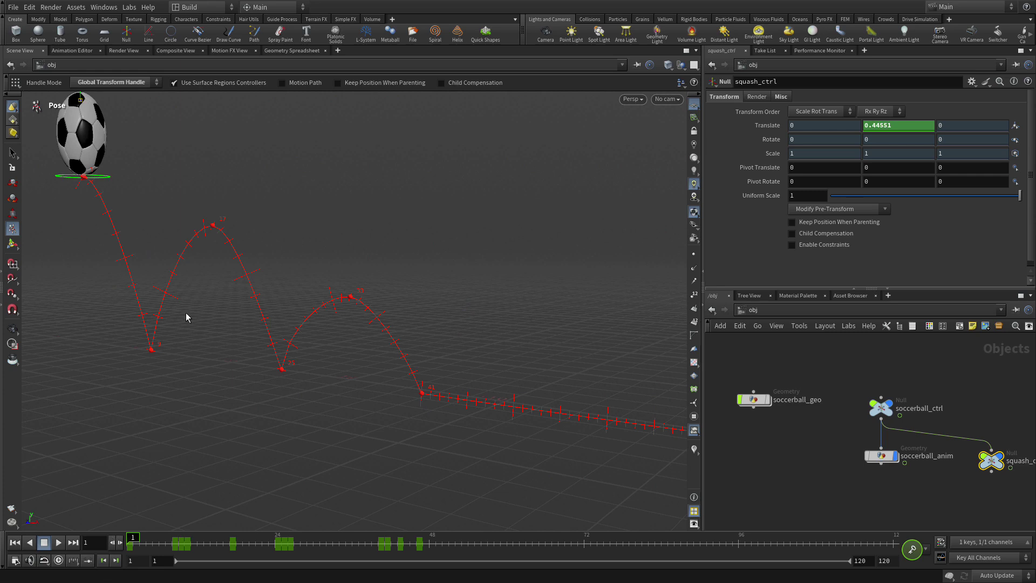
pyautogui.click(58, 542)
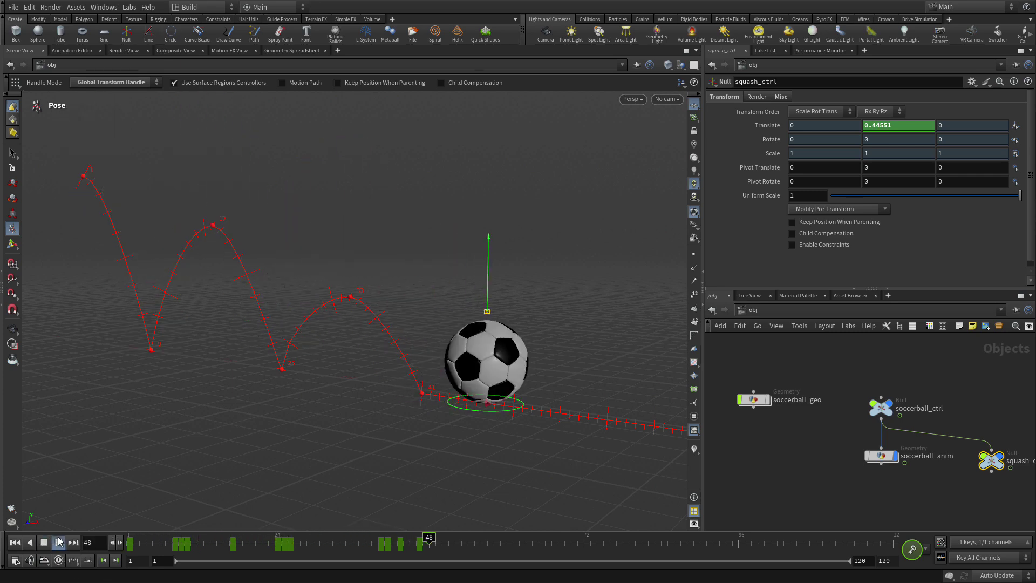
pyautogui.press('Escape')
pyautogui.moveTo(342, 421); pyautogui.dragTo(130, 421, button='right')
pyautogui.moveTo(290, 405); pyautogui.dragTo(239, 410, button='middle')
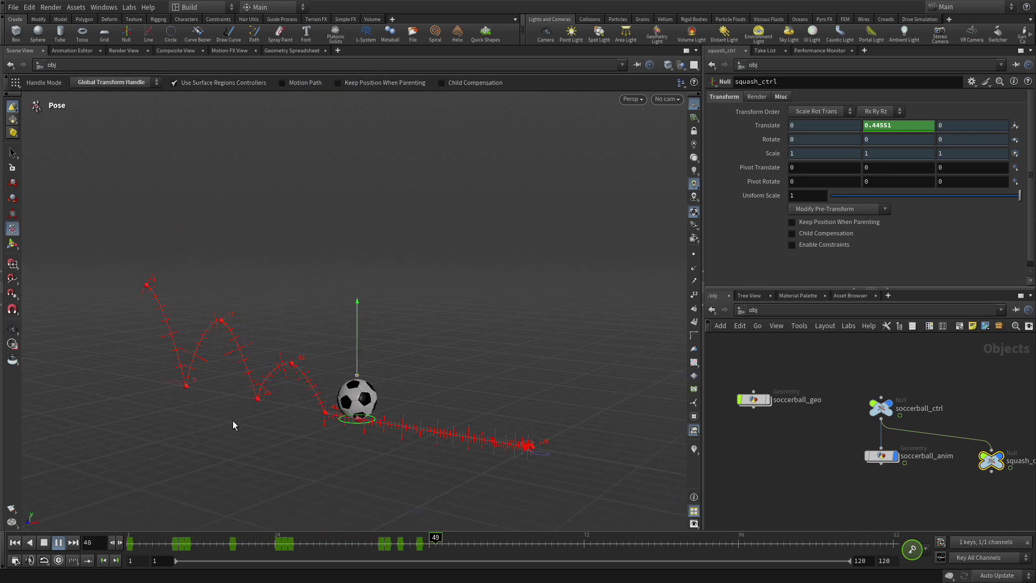
# Step: Switch to the Select tool and add a Motion FX Noise to soccerball_ctrl's Translate Y
pyautogui.click(12, 153)
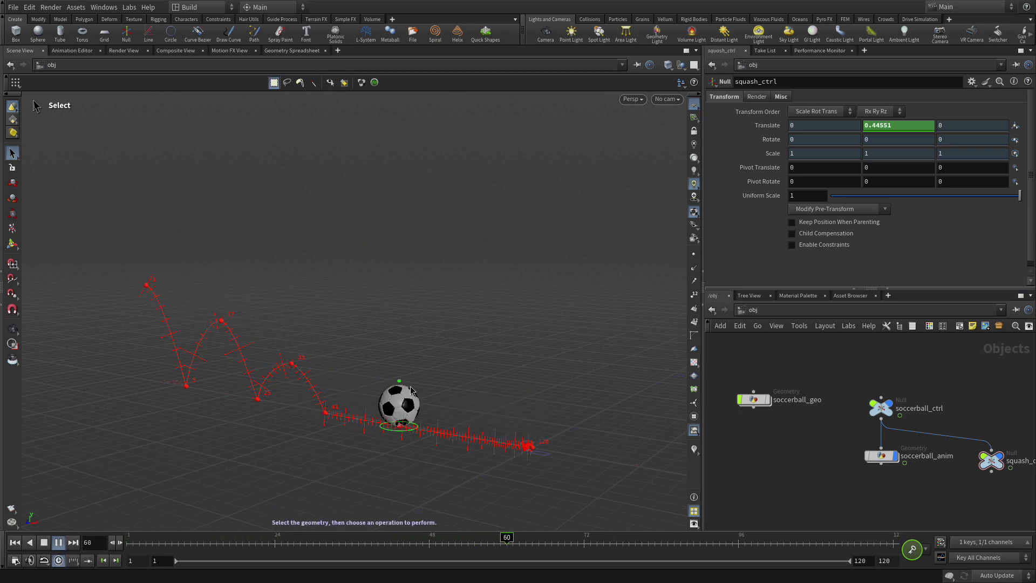
pyautogui.press('Escape')
pyautogui.press('s')
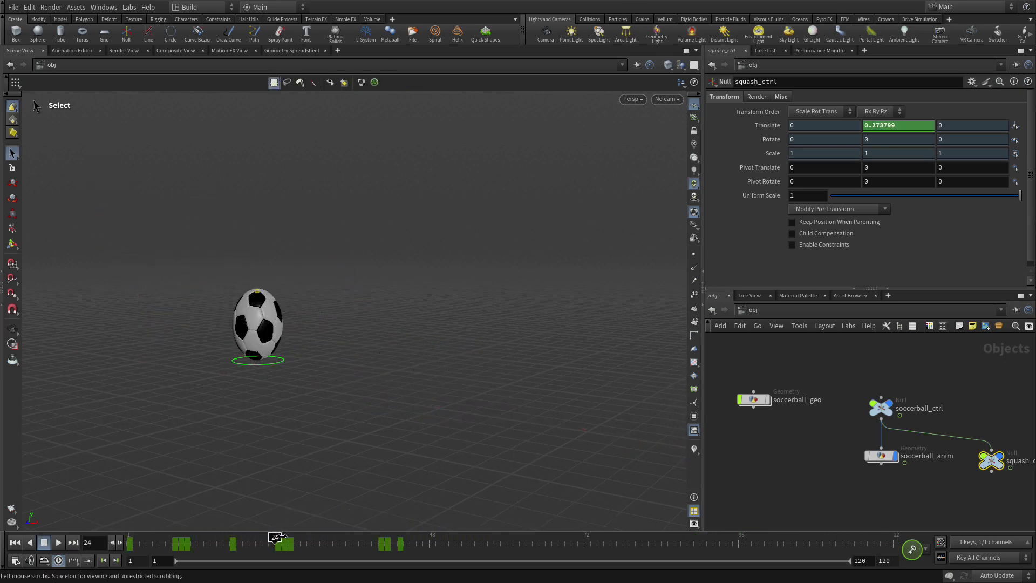
pyautogui.click(881, 408)
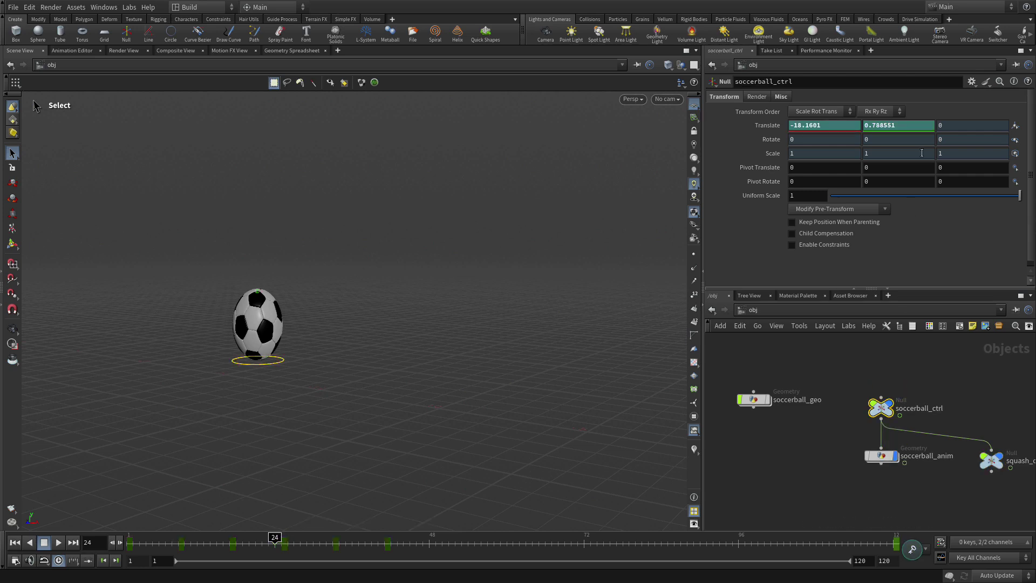
pyautogui.click(892, 125)
pyautogui.rightClick(892, 125)
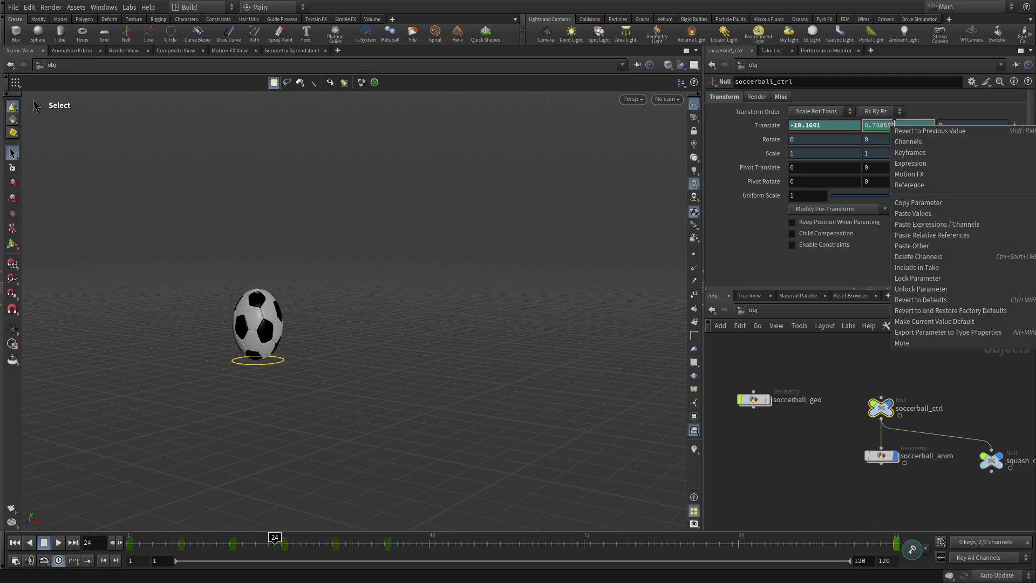
pyautogui.moveTo(912, 174)
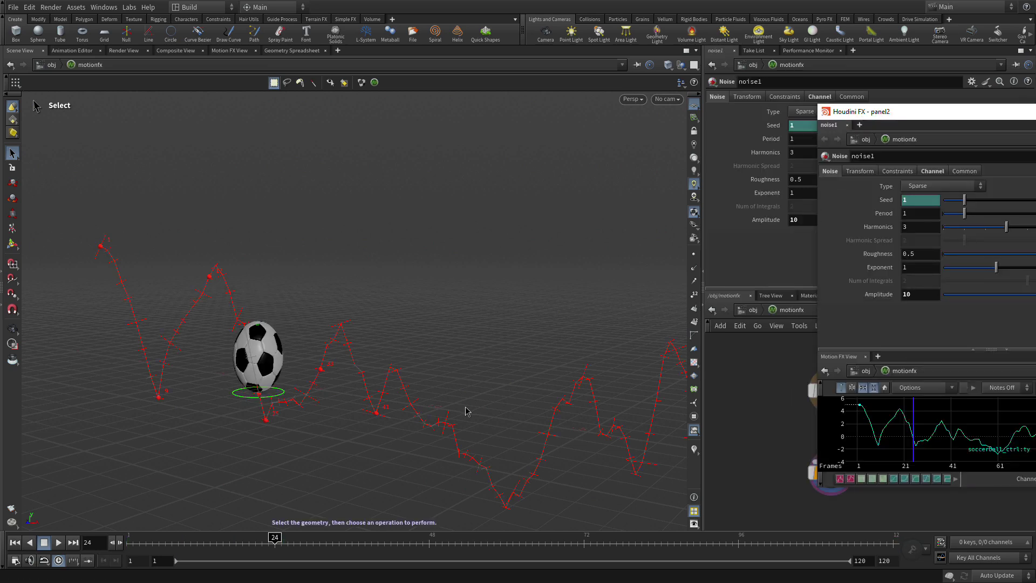
# Step: Try a noise1 Amplitude of 5 and play back the resulting bounce
pyautogui.moveTo(134, 548); pyautogui.dragTo(280, 556)
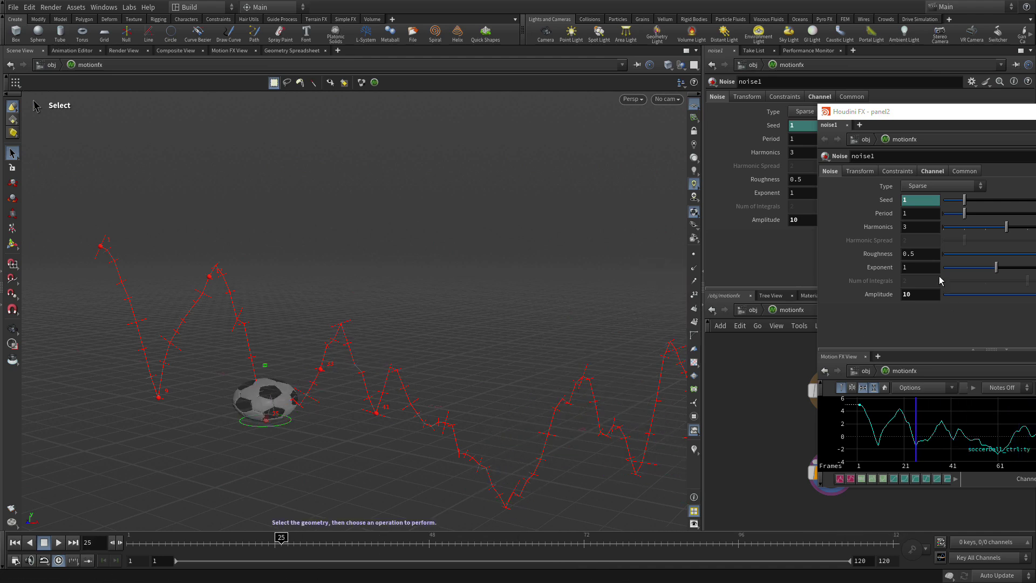
pyautogui.moveTo(942, 112); pyautogui.dragTo(659, 95)
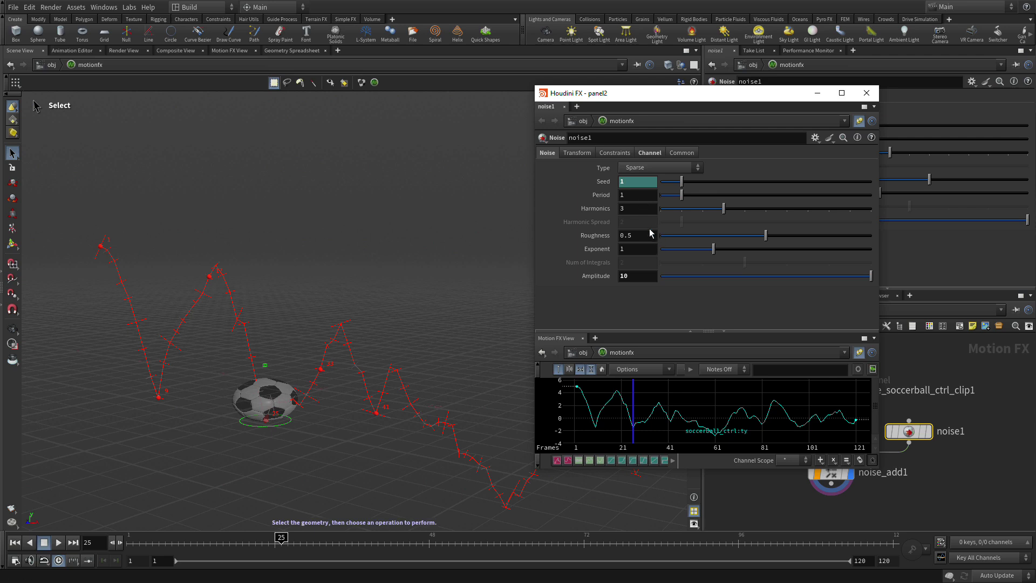
pyautogui.click(634, 278)
pyautogui.write('5')
pyautogui.press('Return')
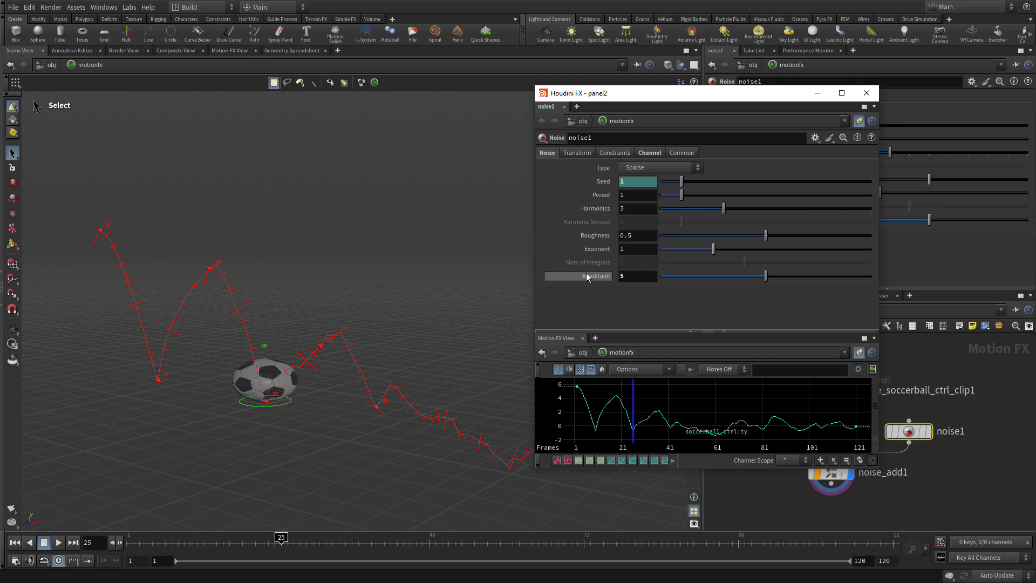
pyautogui.click(630, 275)
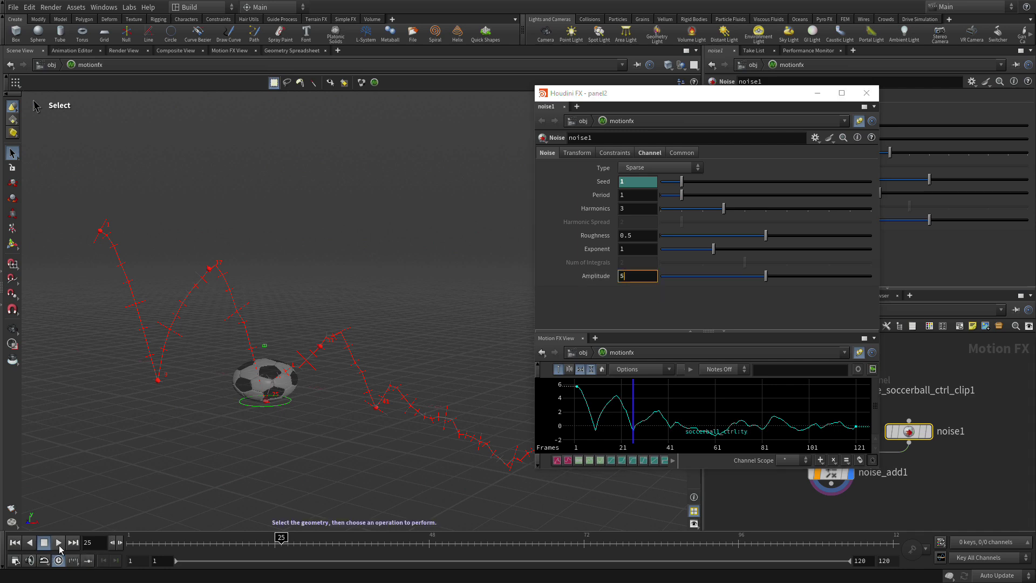
pyautogui.click(58, 543)
pyautogui.click(43, 542)
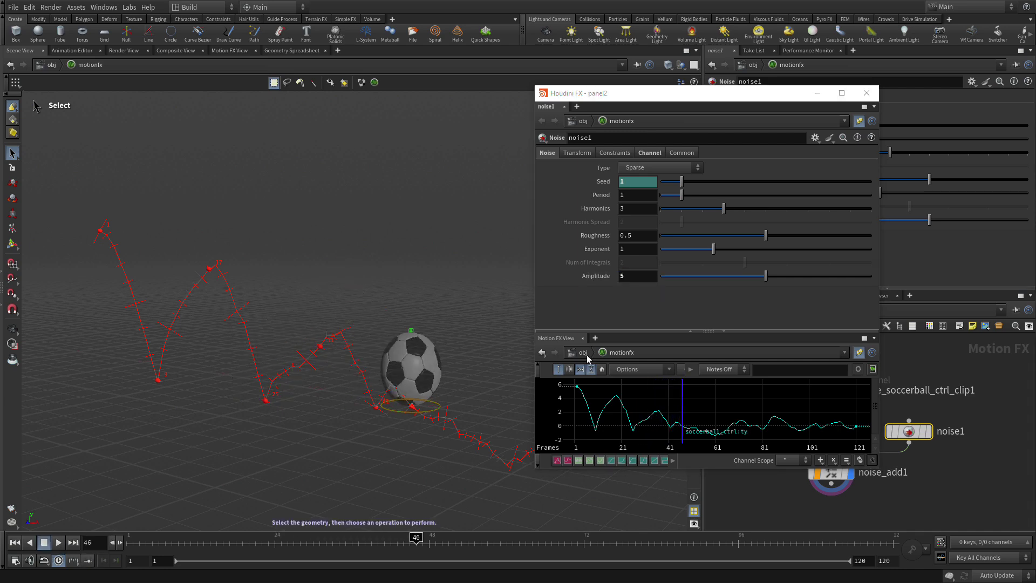
# Step: Set noise1's Amplitude to 1 and view the motion path from the side at ground level
pyautogui.doubleClick(624, 276)
pyautogui.write('1')
pyautogui.press('Return')
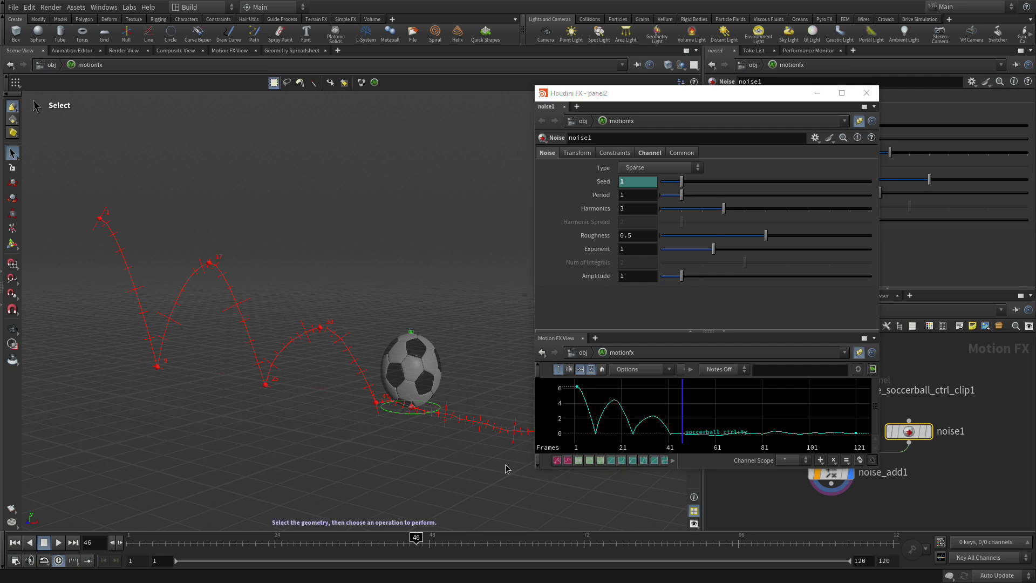
pyautogui.press('Escape')
pyautogui.moveTo(262, 393); pyautogui.dragTo(465, 374)
pyautogui.keyDown('alt'); pyautogui.moveTo(465, 375); pyautogui.dragTo(310, 308, button='middle'); pyautogui.keyUp('alt')
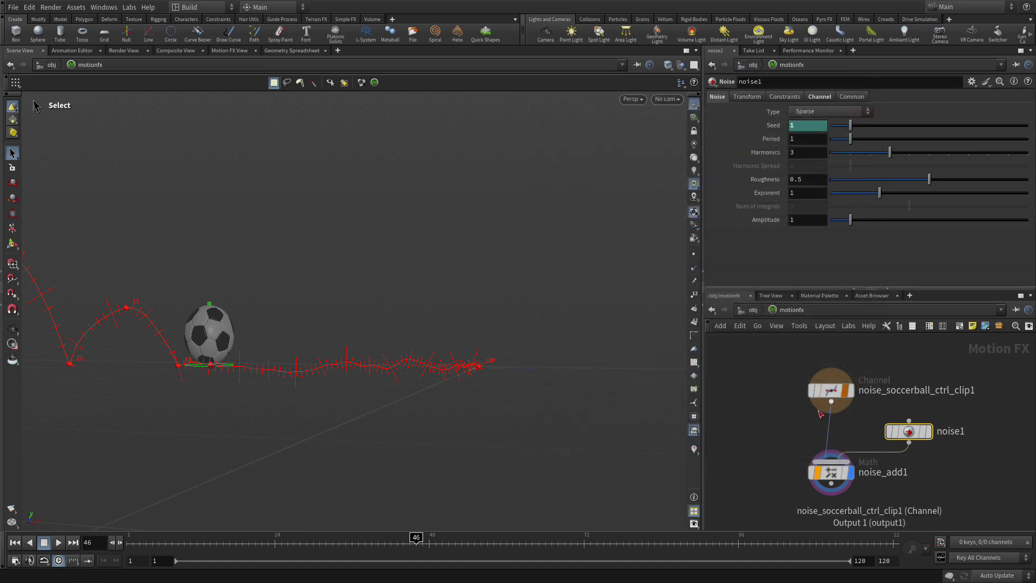
# Step: Return to the object level and add a Motion FX Limit to soccerball_ctrl's Translate Y
pyautogui.click(752, 314)
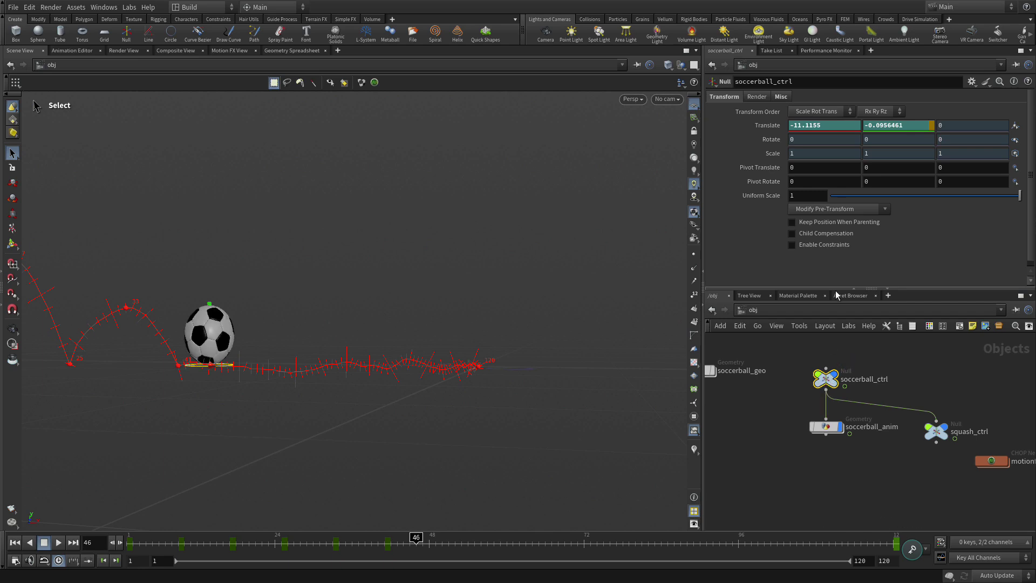
pyautogui.rightClick(878, 126)
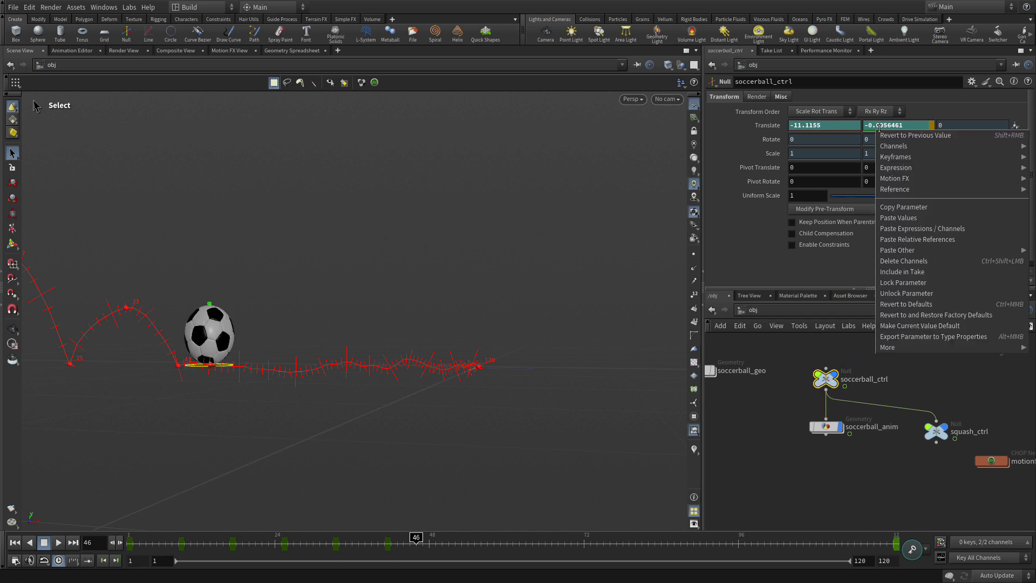
pyautogui.moveTo(940, 178)
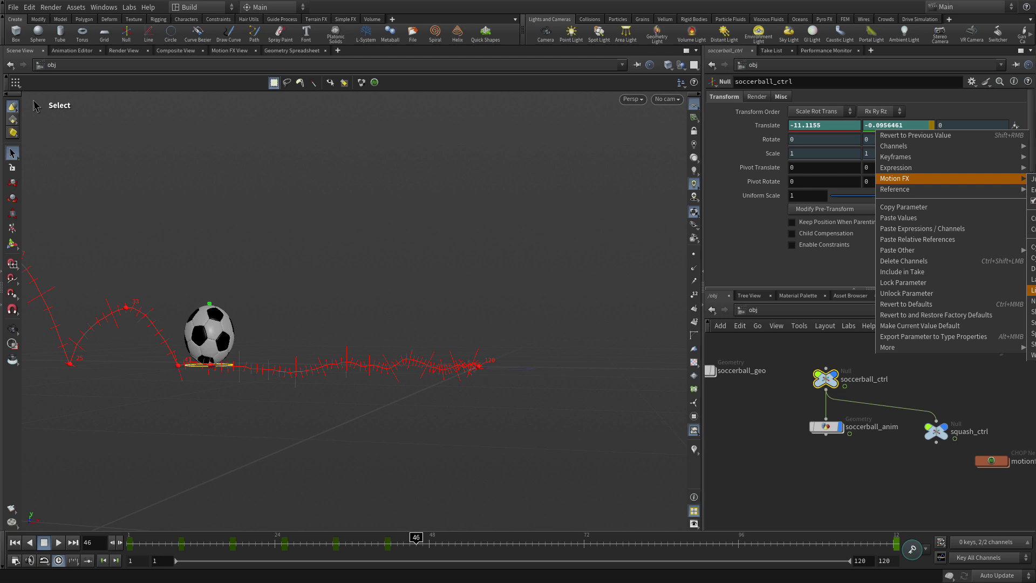
pyautogui.click(1032, 290)
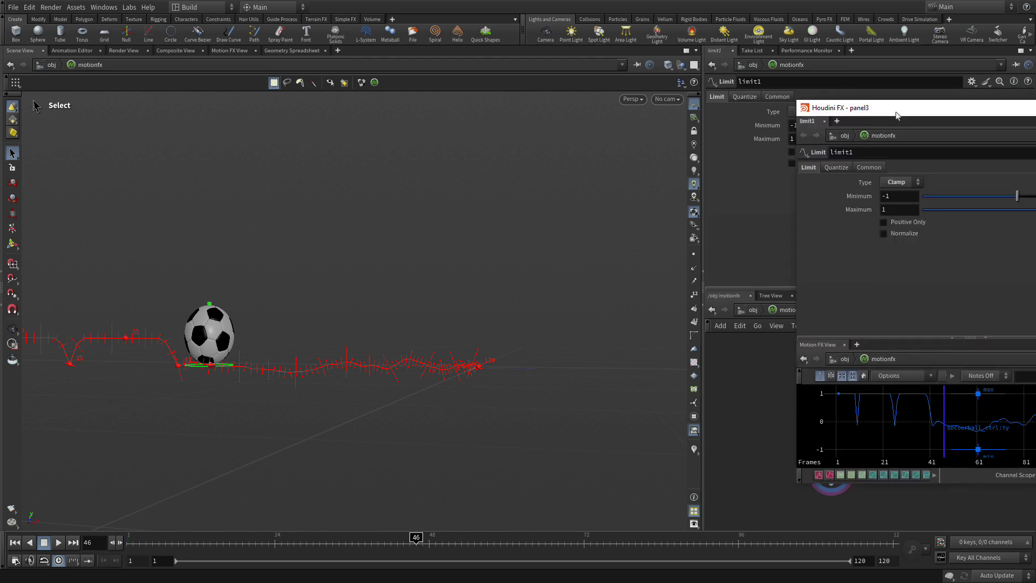
# Step: Set limit1's Minimum to 0, keeping the Clamp type
pyautogui.moveTo(919, 111); pyautogui.dragTo(582, 132)
pyautogui.click(551, 220)
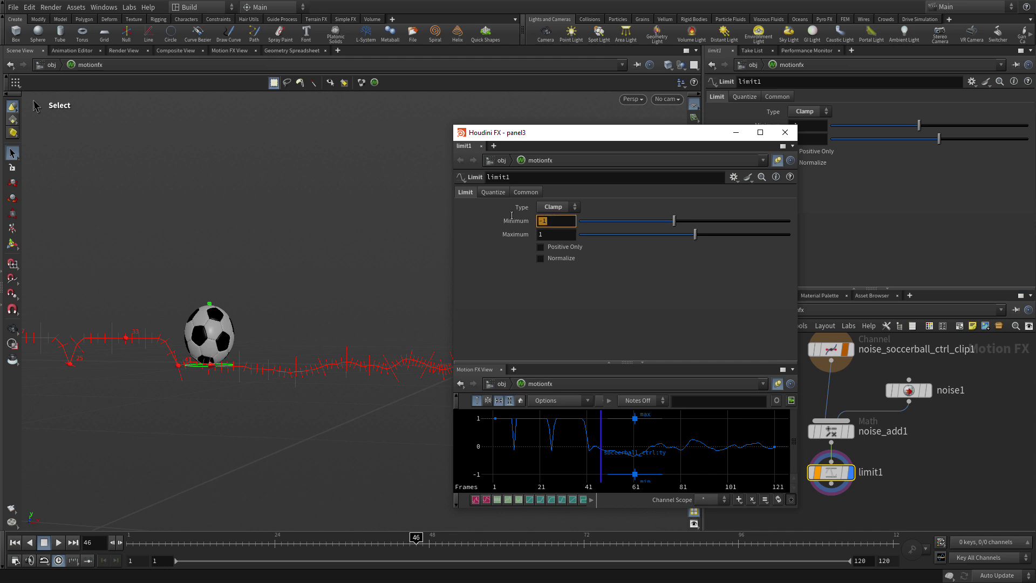
pyautogui.write('0')
pyautogui.press('Return')
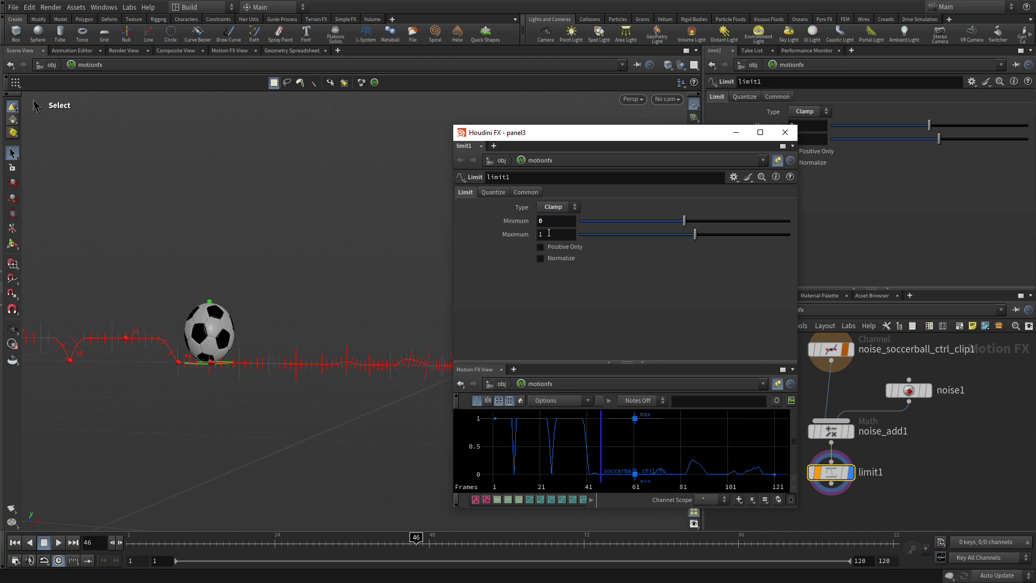
# Step: Set limit1's Maximum to 10 and close the floating Motion FX window
pyautogui.click(549, 233)
pyautogui.write('10')
pyautogui.press('Return')
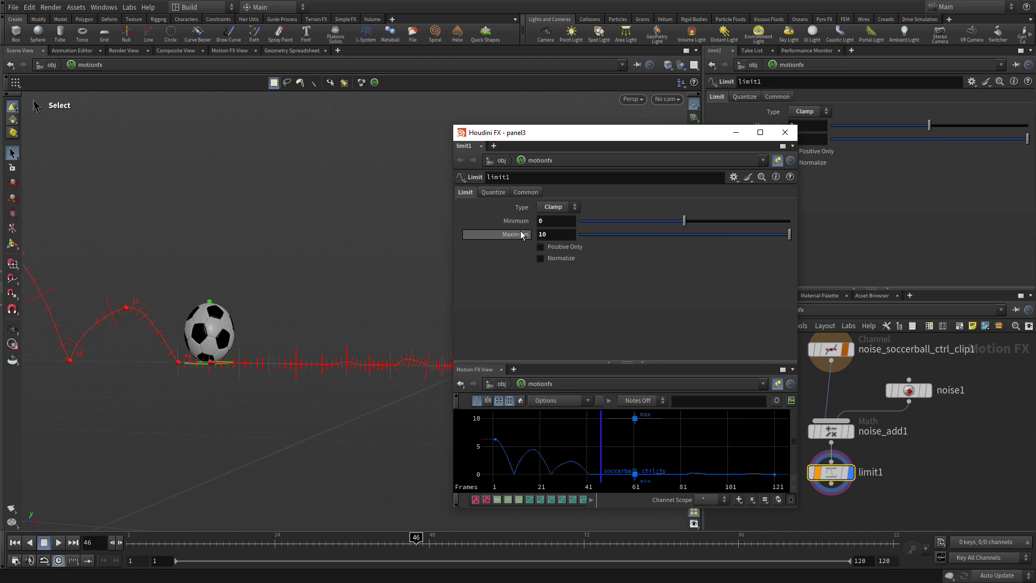
pyautogui.click(786, 132)
pyautogui.press('Escape')
pyautogui.moveTo(403, 307); pyautogui.dragTo(308, 307)
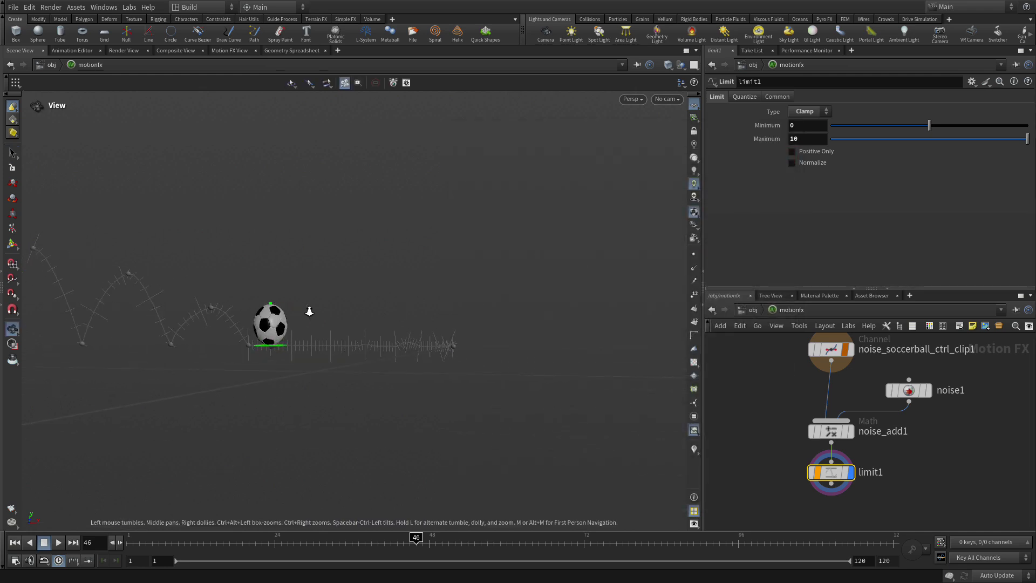
pyautogui.press('s')
# Step: Set noise1's Amplitude to 0 at frame 1 and keyframe it
pyautogui.moveTo(130, 540); pyautogui.dragTo(11, 497)
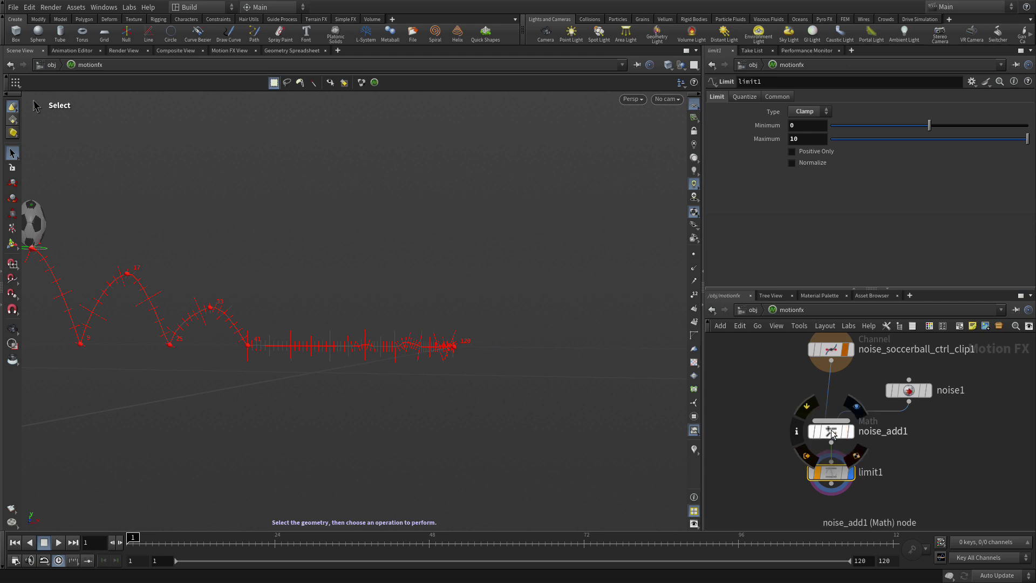
pyautogui.click(910, 391)
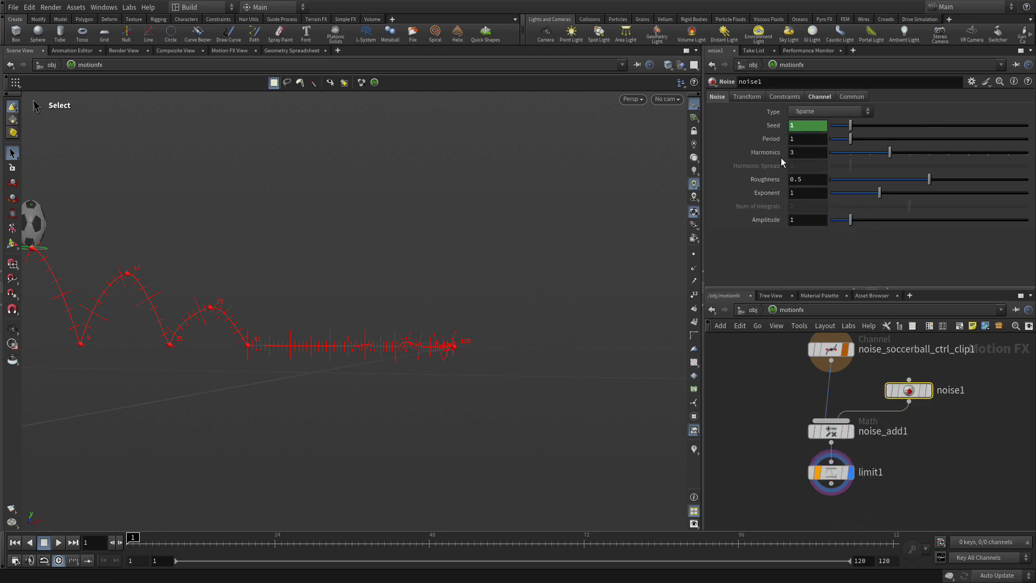
pyautogui.click(793, 221)
pyautogui.write('0')
pyautogui.press('Return')
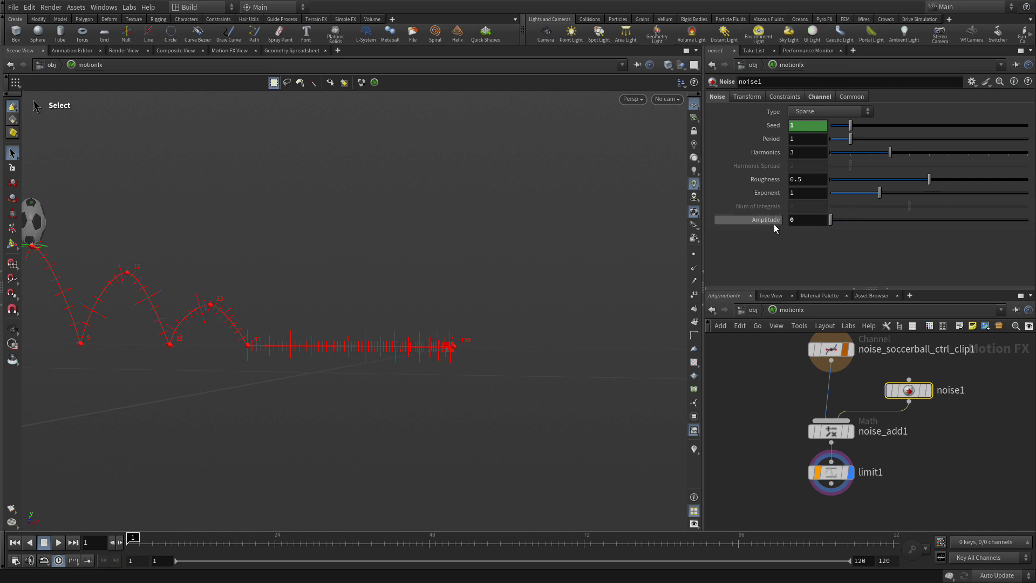
pyautogui.keyDown('alt'); pyautogui.click(767, 219); pyautogui.keyUp('alt')
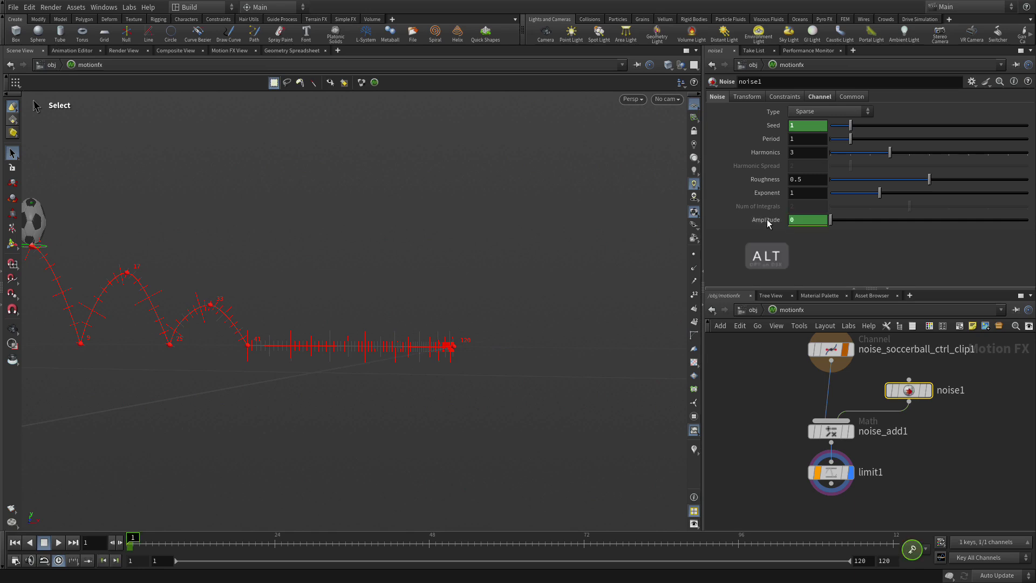
# Step: Keyframe noise1's Amplitude at frame 41 with a value of 1
pyautogui.moveTo(131, 542); pyautogui.dragTo(395, 521)
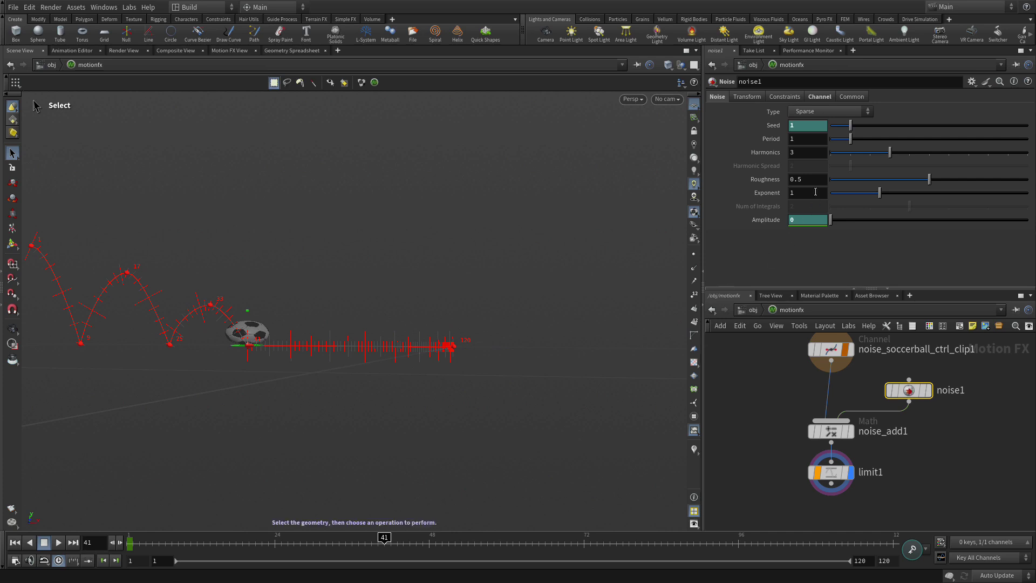
pyautogui.keyDown('alt'); pyautogui.click(768, 220); pyautogui.keyUp('alt')
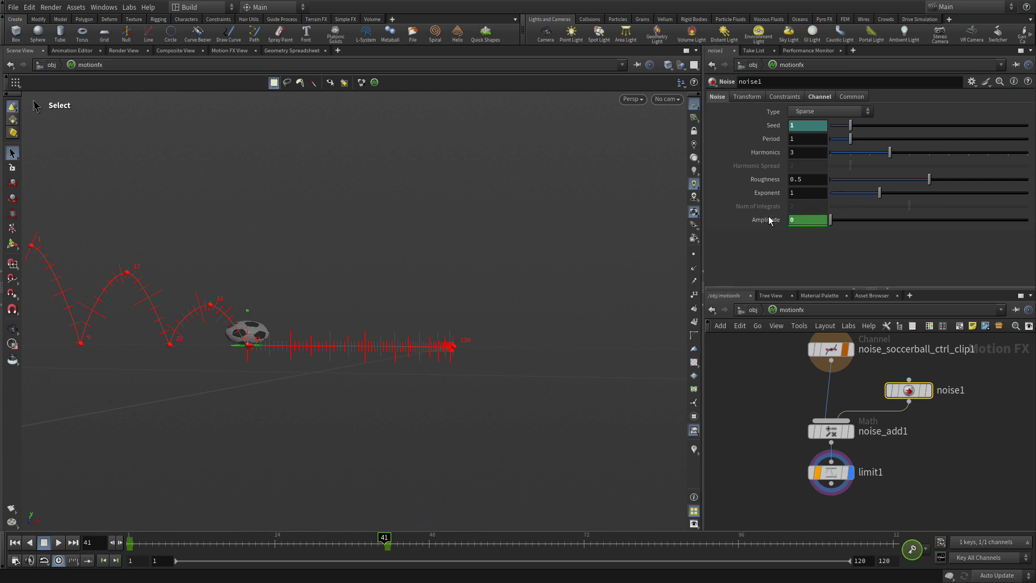
pyautogui.write('1')
pyautogui.press('Return')
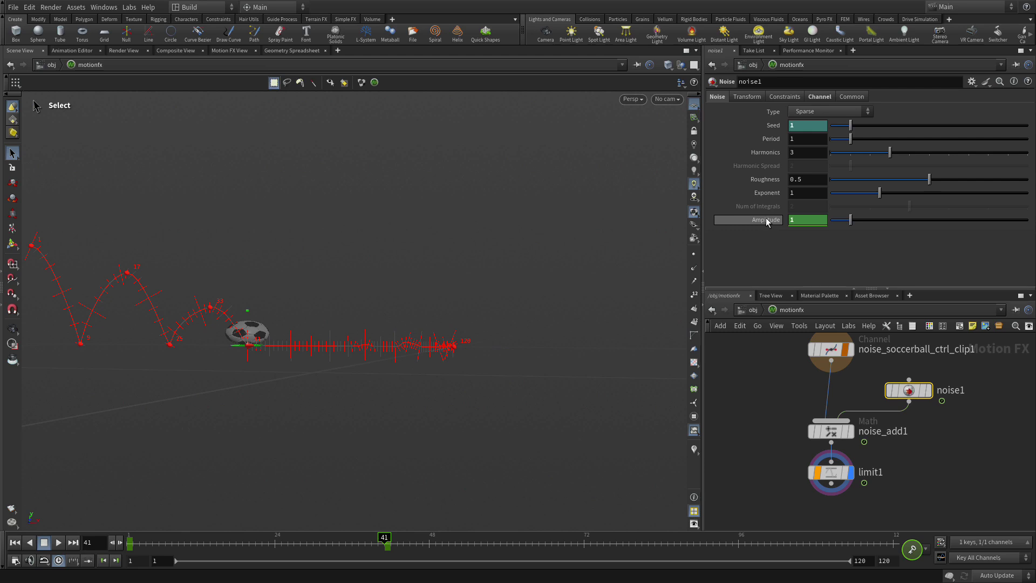
pyautogui.press('alt')
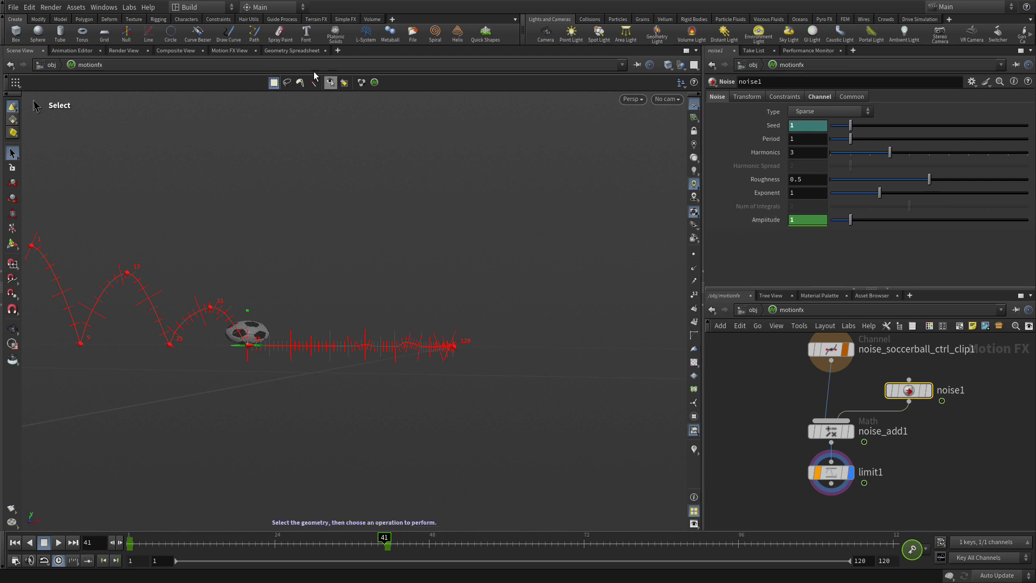
# Step: Change the noise1 Amplitude curve segment between its two keys to constant interpolation in the Animation Editor
pyautogui.click(76, 49)
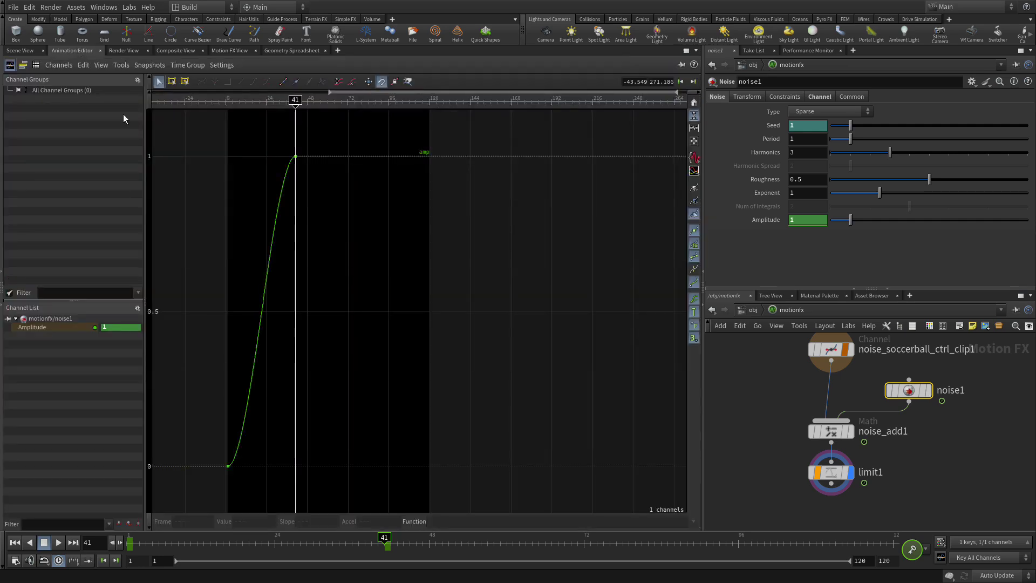
pyautogui.moveTo(244, 294); pyautogui.dragTo(299, 350)
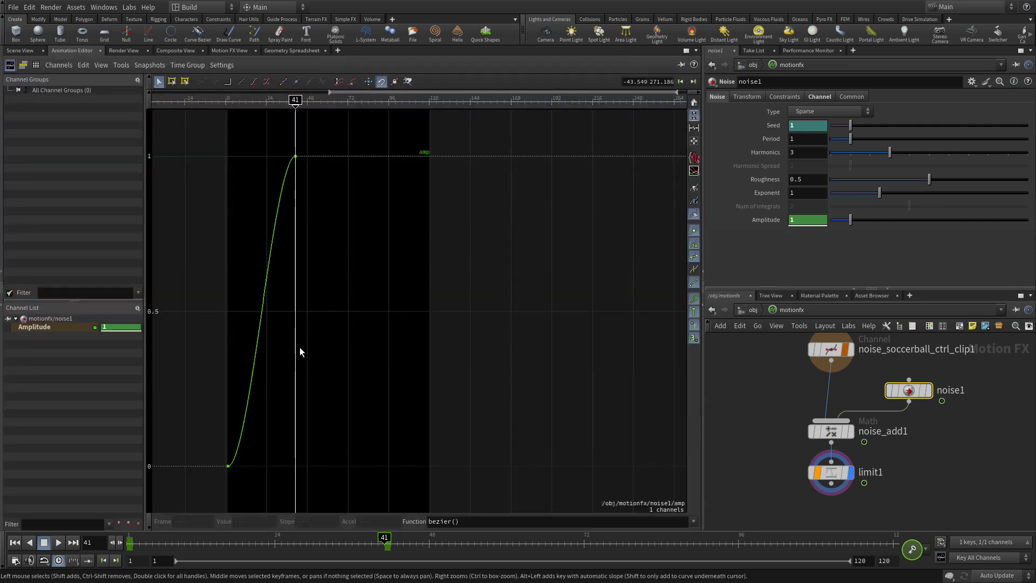
pyautogui.click(226, 83)
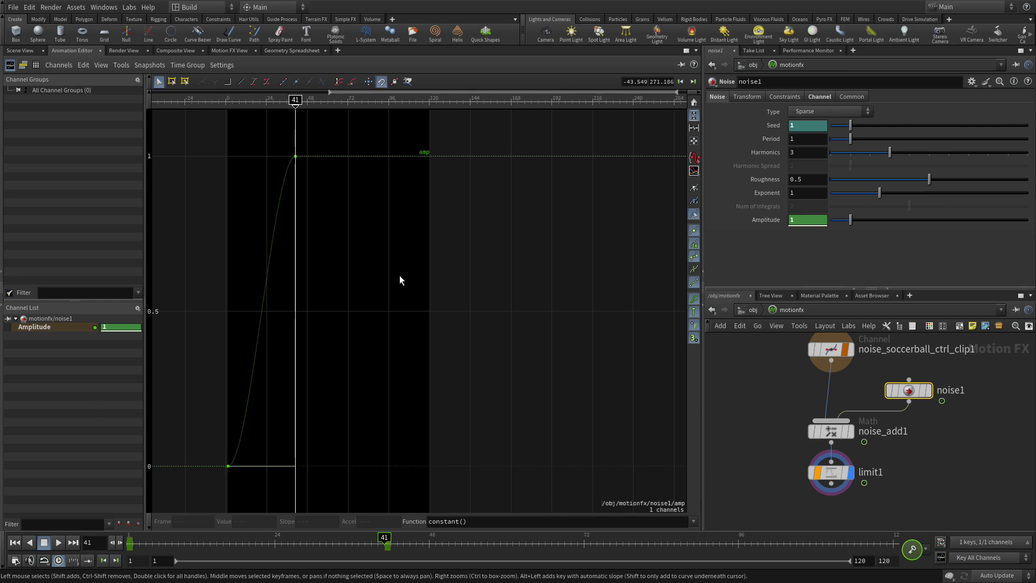
# Step: Play back the bounce from frame 1 in the Scene View and rewind to the start
pyautogui.click(20, 50)
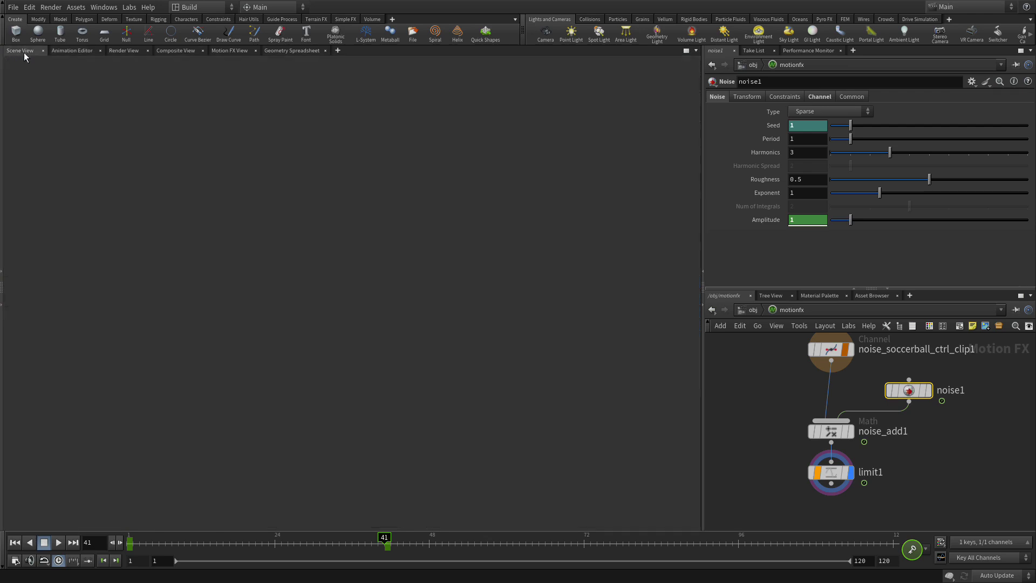
pyautogui.keyDown('alt'); pyautogui.moveTo(451, 436); pyautogui.dragTo(351, 425, button='right'); pyautogui.keyUp('alt')
pyautogui.keyDown('alt'); pyautogui.moveTo(351, 425); pyautogui.dragTo(426, 409, button='middle'); pyautogui.keyUp('alt')
pyautogui.keyDown('alt'); pyautogui.moveTo(458, 387); pyautogui.dragTo(609, 313, button='right'); pyautogui.keyUp('alt')
pyautogui.moveTo(610, 312); pyautogui.dragTo(556, 371)
pyautogui.press('s')
pyautogui.click(15, 543)
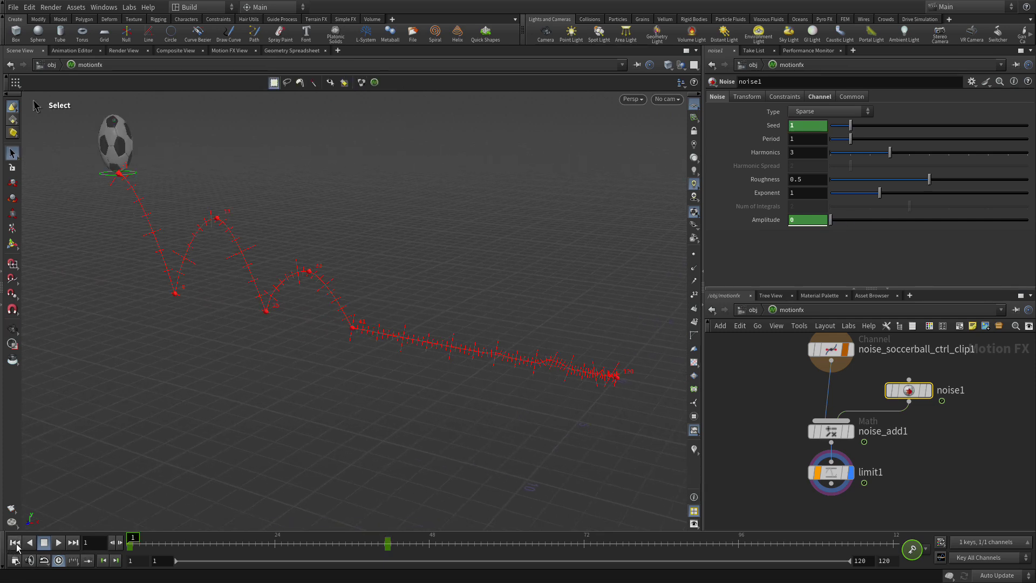
pyautogui.click(58, 543)
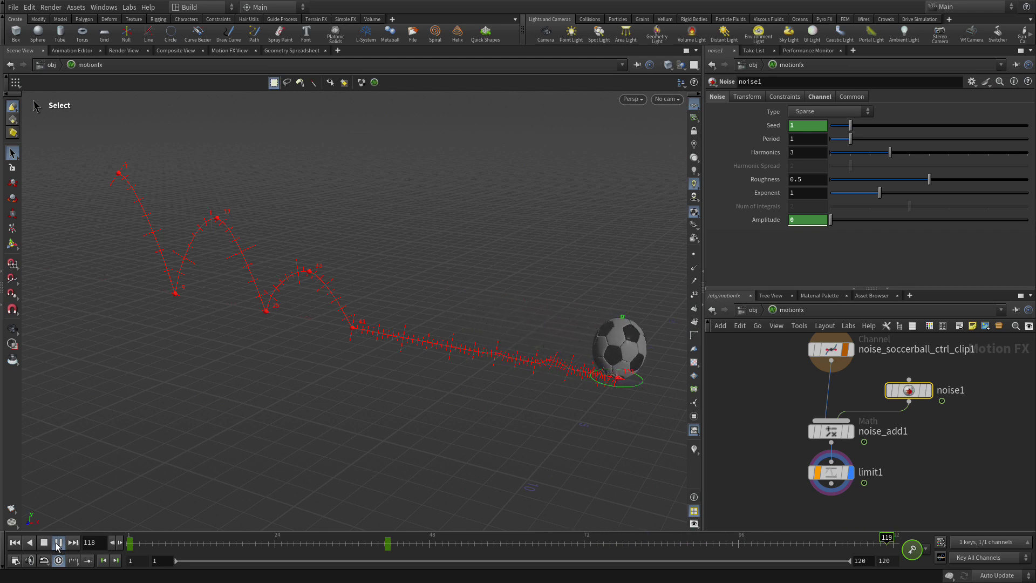
pyautogui.click(15, 543)
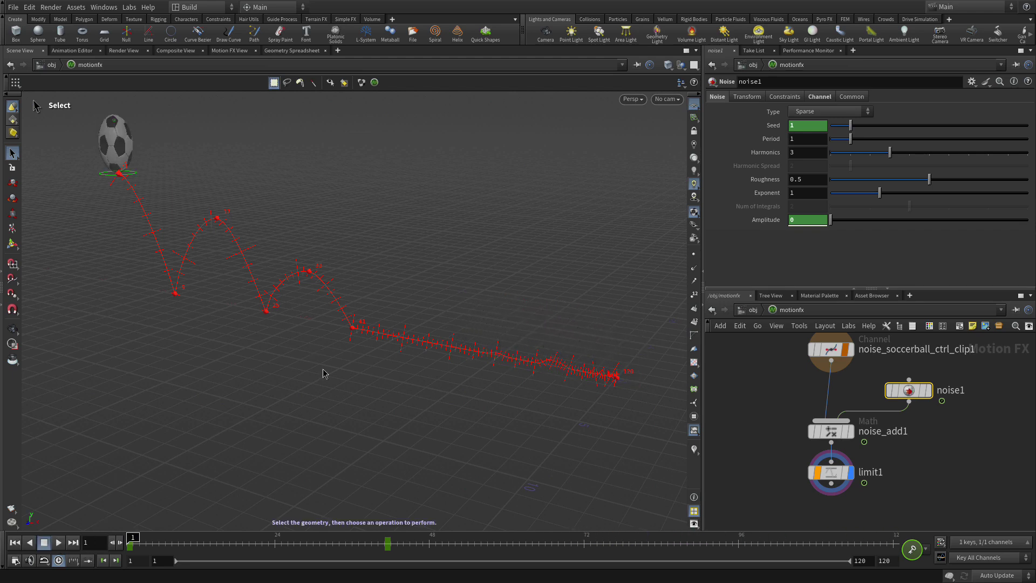
# Step: At the object level, hide the reference grid, deselect soccerball_ctrl and turn off its motion path's Persistent option
pyautogui.click(753, 309)
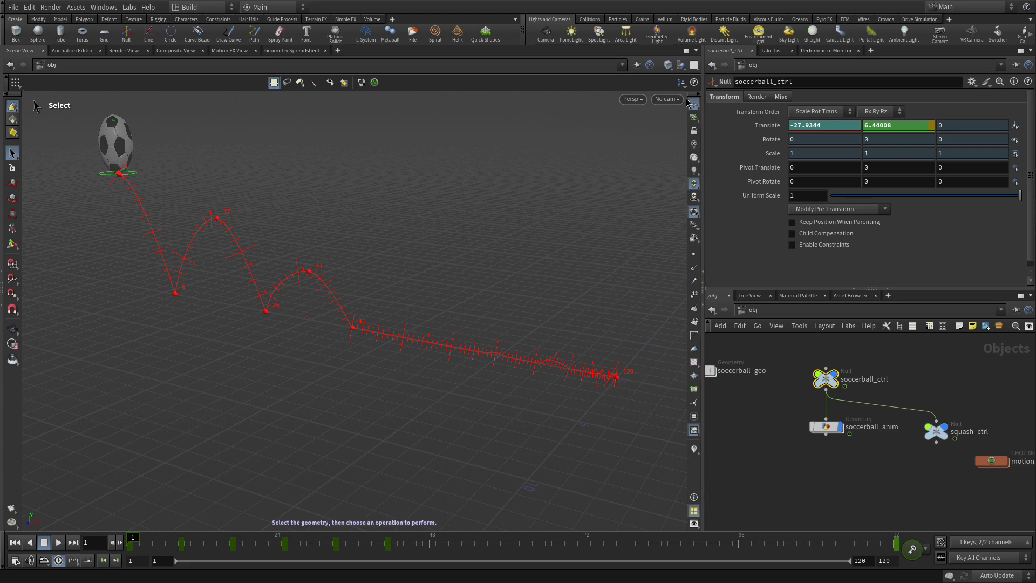
pyautogui.click(543, 448)
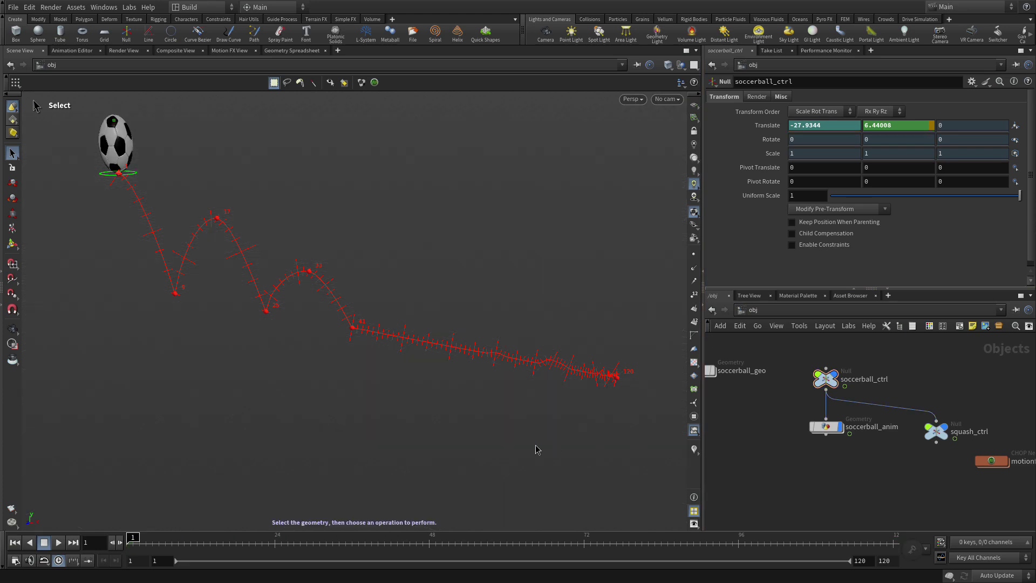
pyautogui.press('Escape')
pyautogui.moveTo(488, 405); pyautogui.dragTo(496, 431, button='middle')
pyautogui.press('s')
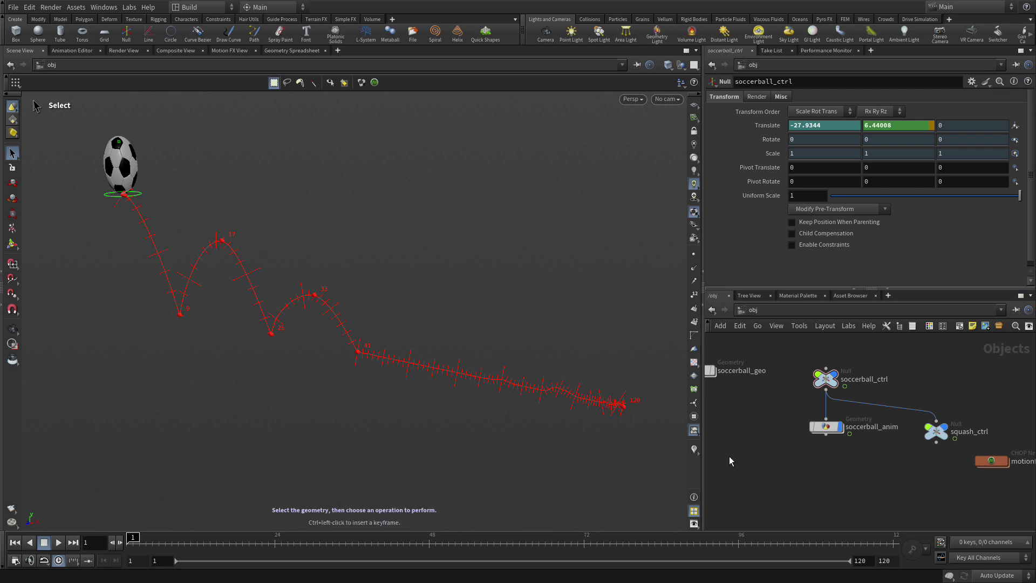
pyautogui.rightClick(316, 303)
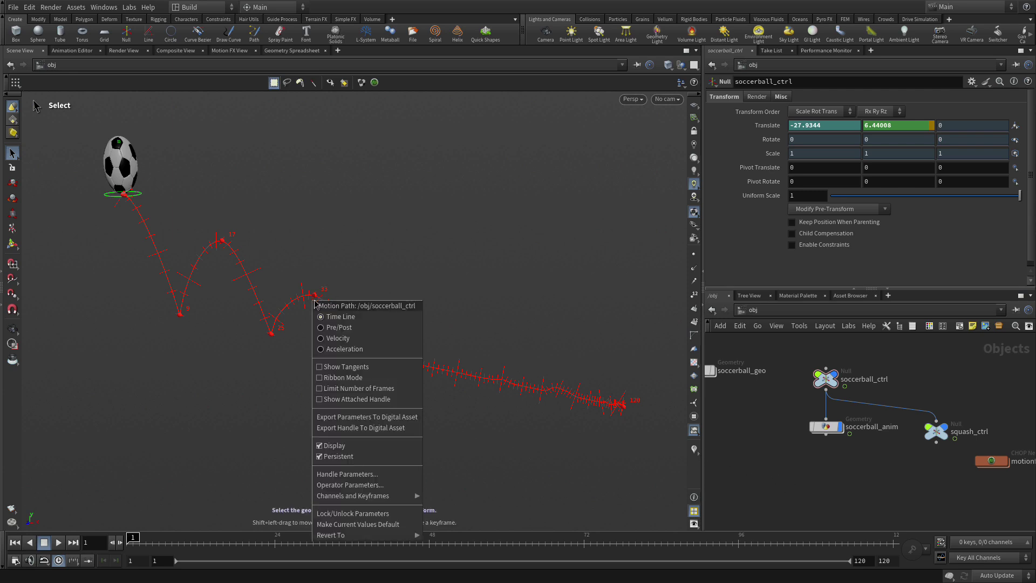
pyautogui.click(332, 456)
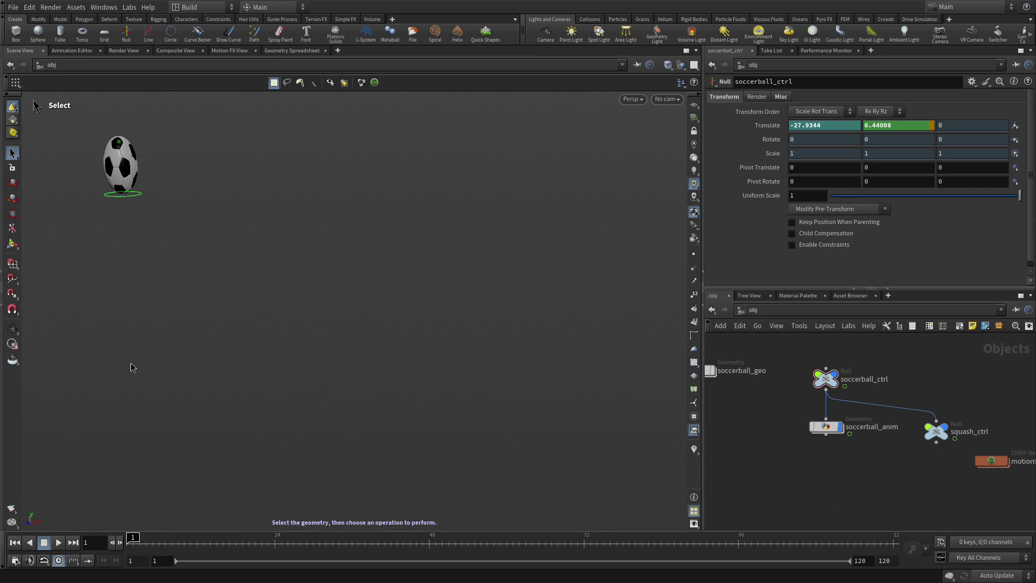
# Step: Render a flipbook of the current viewport over the full frame range to MPlay, watch it and close the player
pyautogui.click(10, 513)
pyautogui.moveTo(43, 351); pyautogui.dragTo(461, 213)
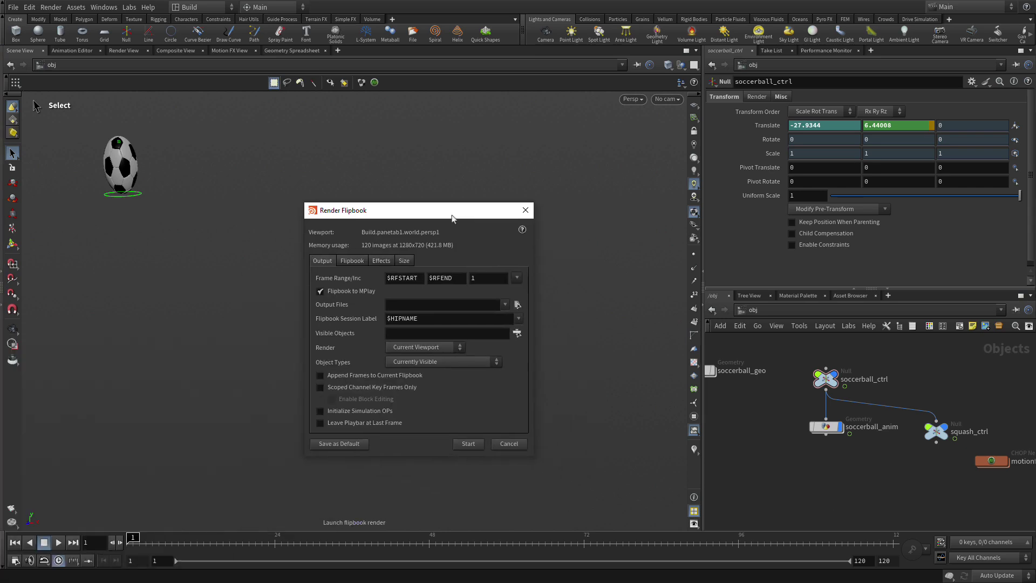
pyautogui.click(466, 448)
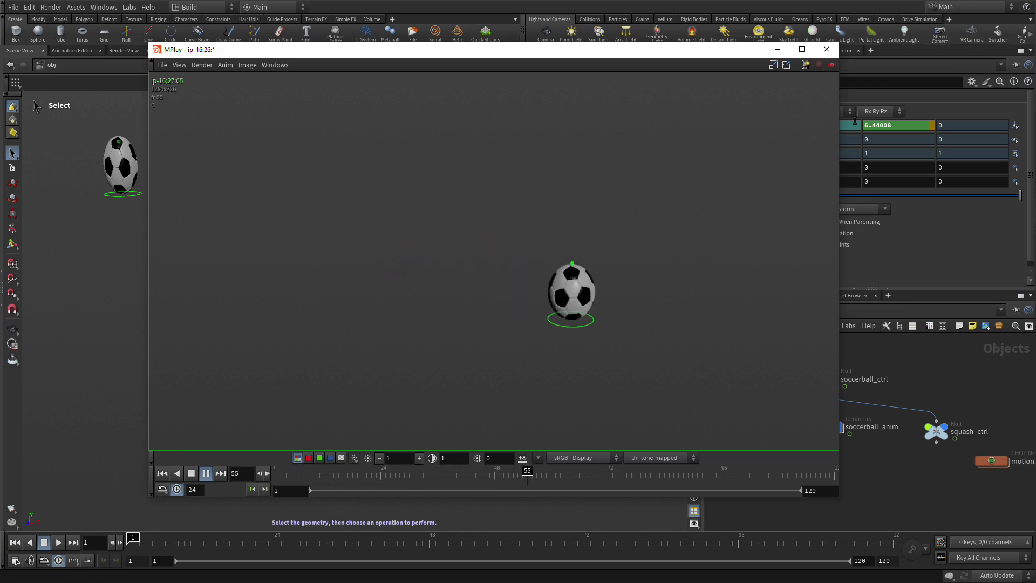
pyautogui.click(828, 49)
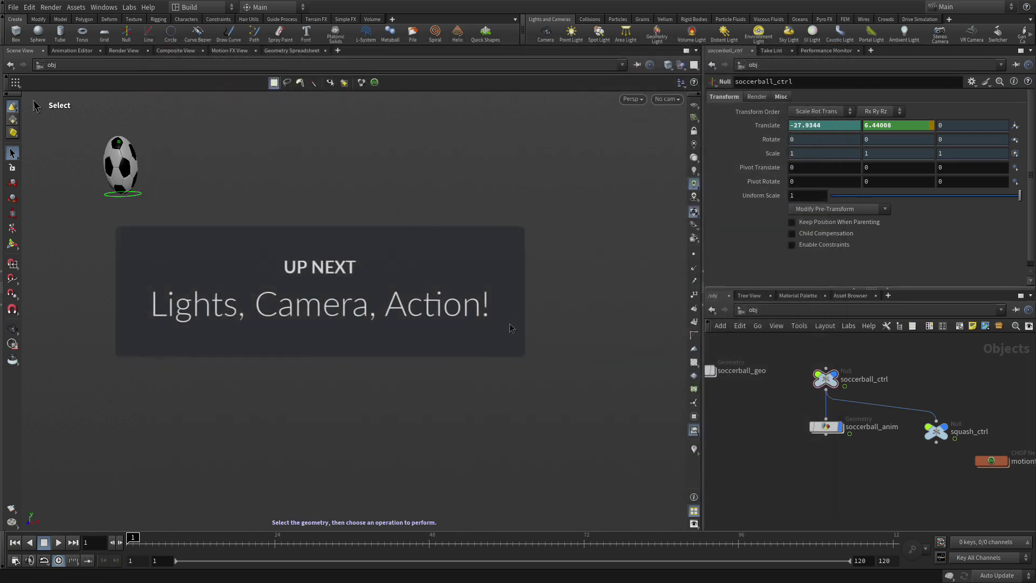